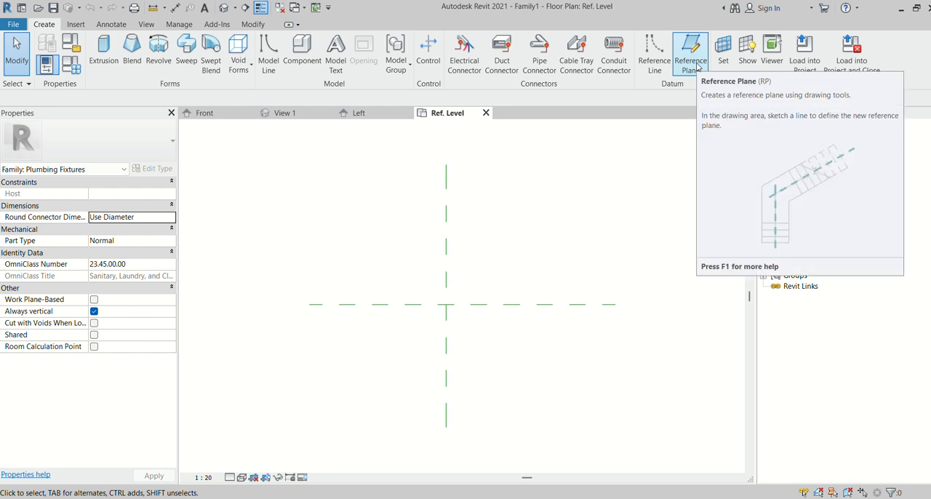
- Draw two vertical reference planes, about 471 mm right and 491 mm left of the central vertical plane
click(692, 54)
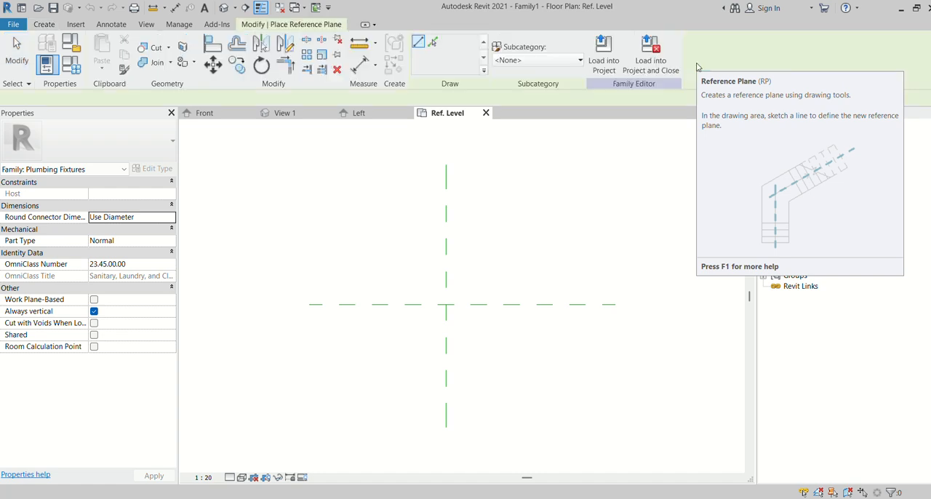
click(497, 170)
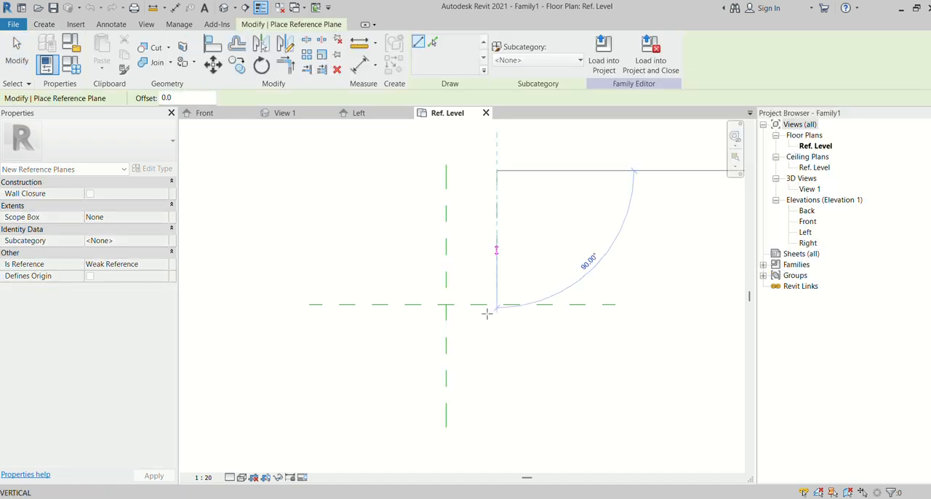
click(495, 427)
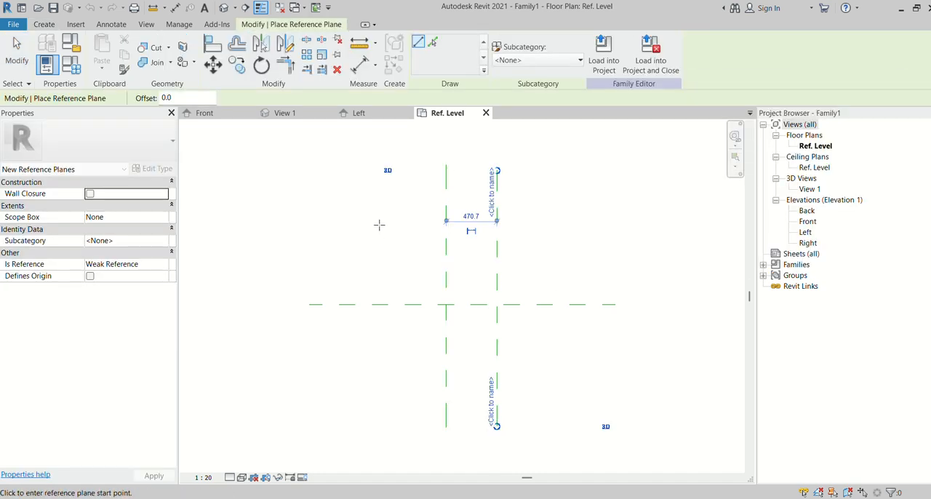
click(393, 179)
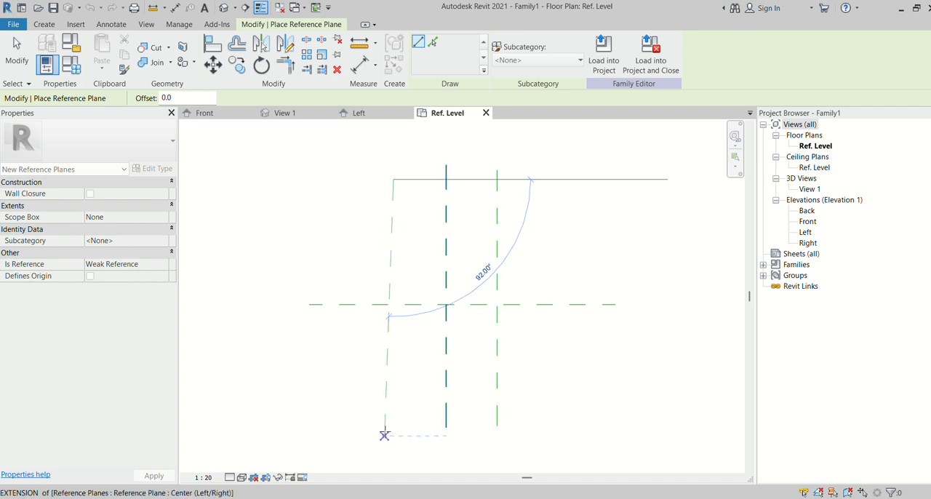
click(389, 427)
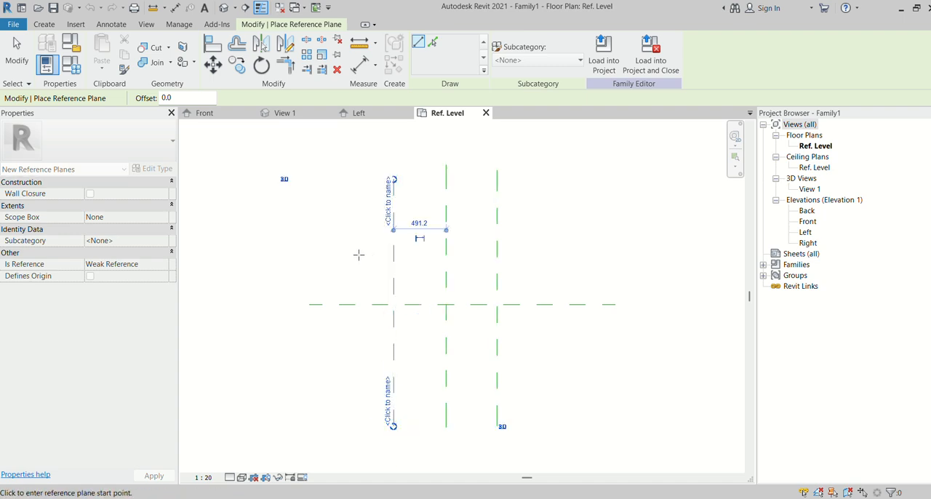
- Draw two horizontal reference planes, about 525 mm above and 700 mm below the central horizontal plane
click(311, 248)
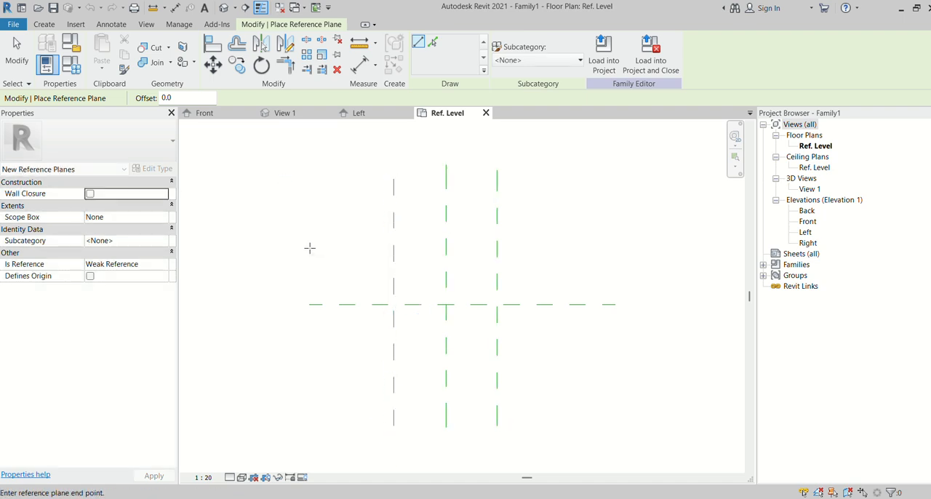
click(615, 248)
click(309, 379)
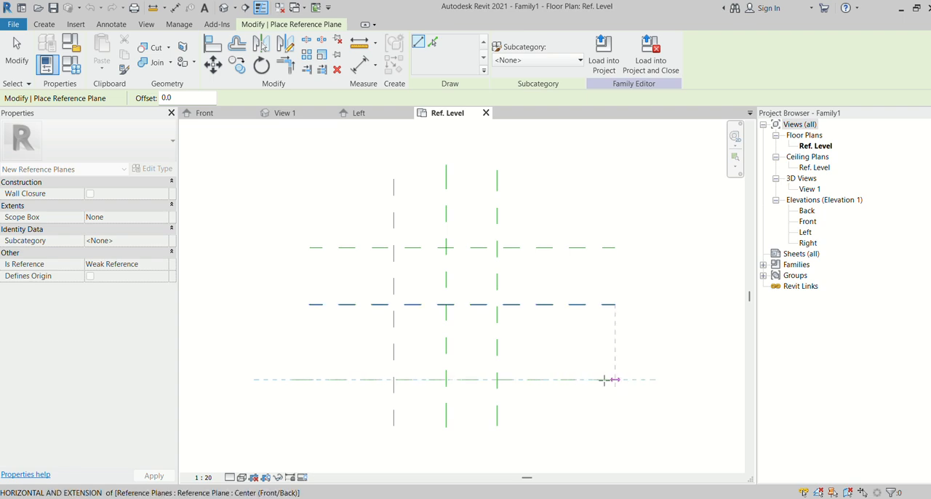
click(616, 379)
click(18, 45)
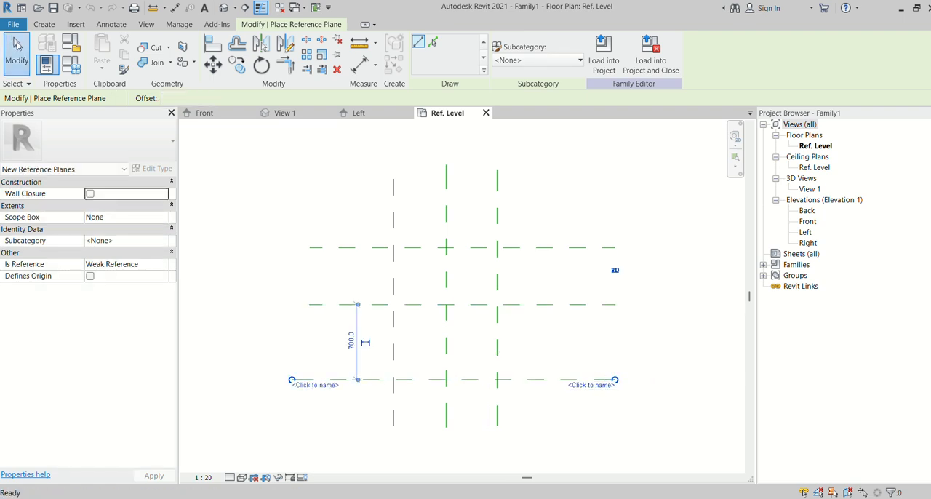
- Add an aligned dimension across the three vertical reference planes and constrain its segments as equal
click(110, 24)
click(50, 51)
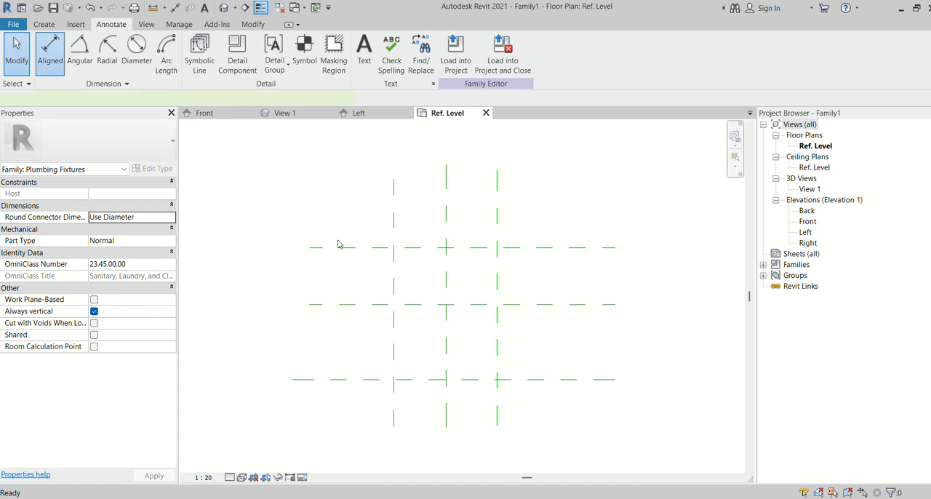
click(394, 192)
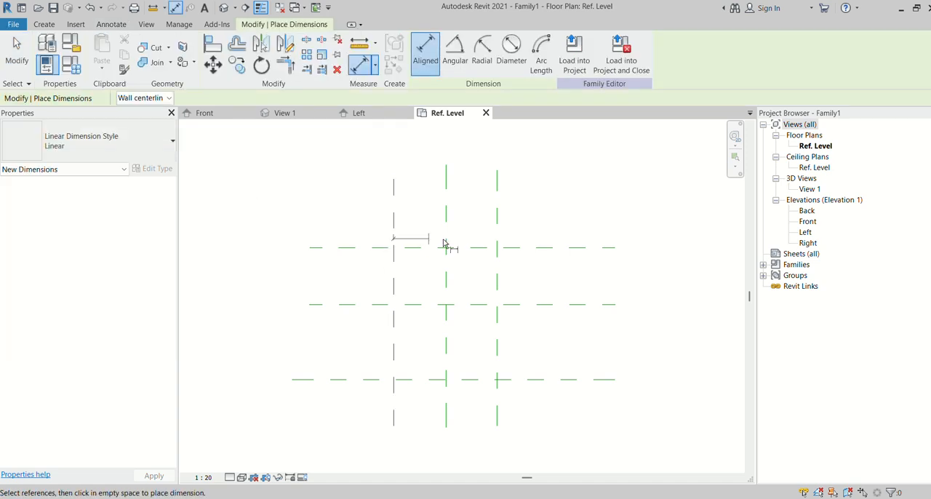
click(498, 220)
click(550, 233)
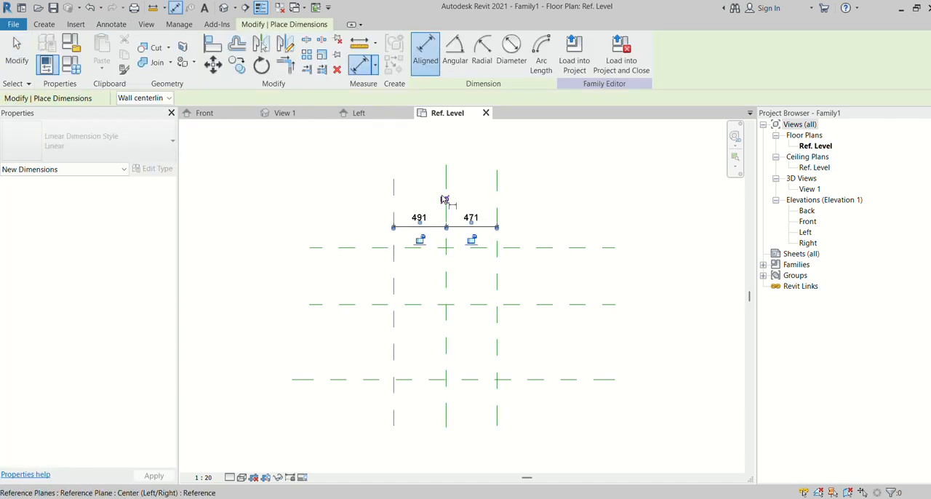
click(445, 199)
- Add an aligned dimension across the three horizontal reference planes and constrain its segments as equal
click(376, 248)
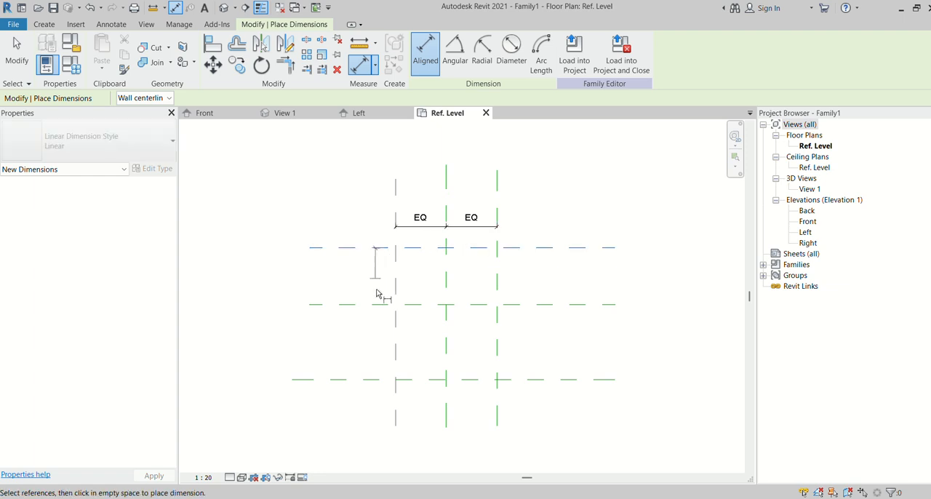
click(376, 304)
click(374, 379)
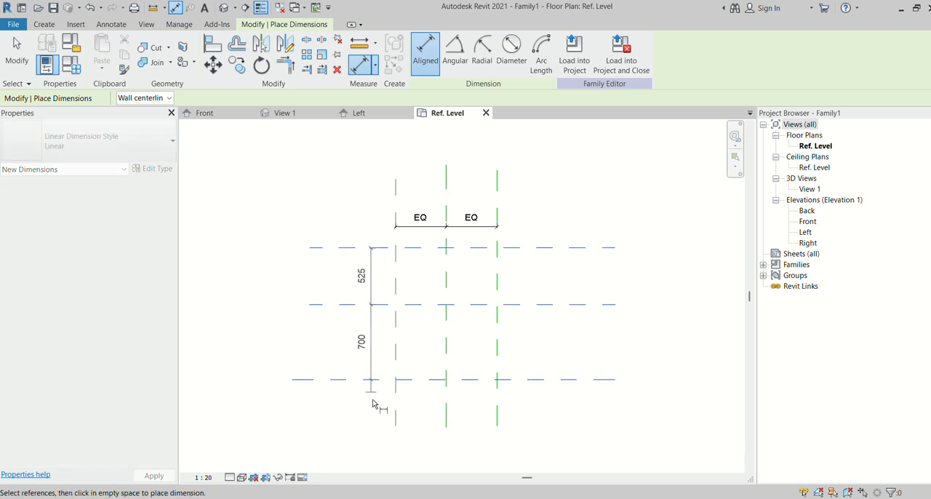
click(371, 404)
click(396, 306)
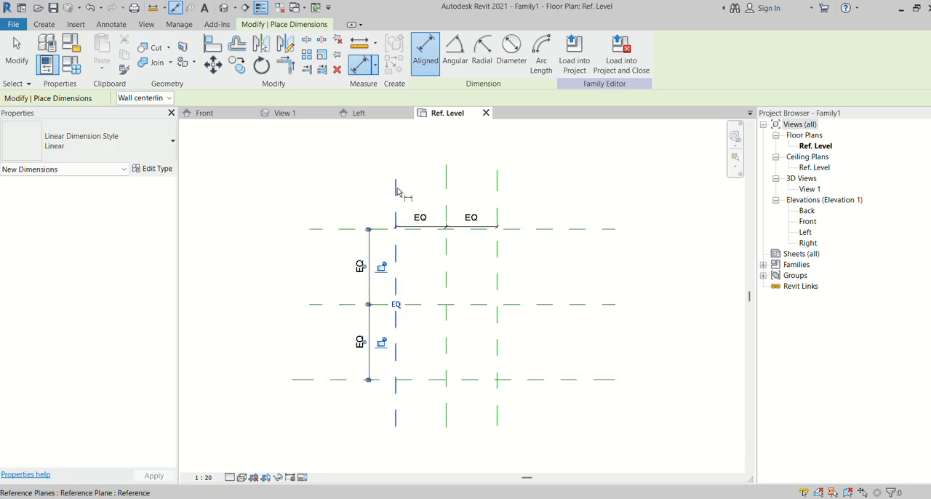
- Dimension the overall distances between the outer vertical planes and between the outer horizontal planes
click(396, 202)
click(498, 204)
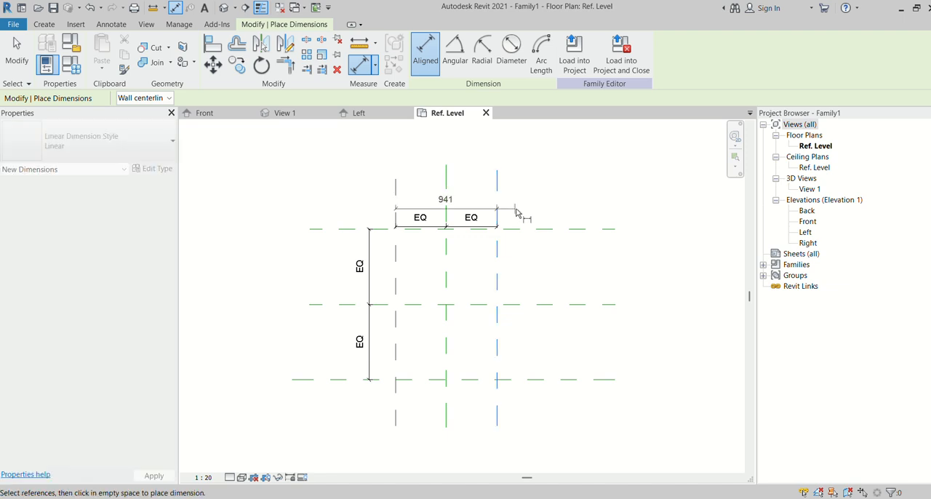
click(525, 204)
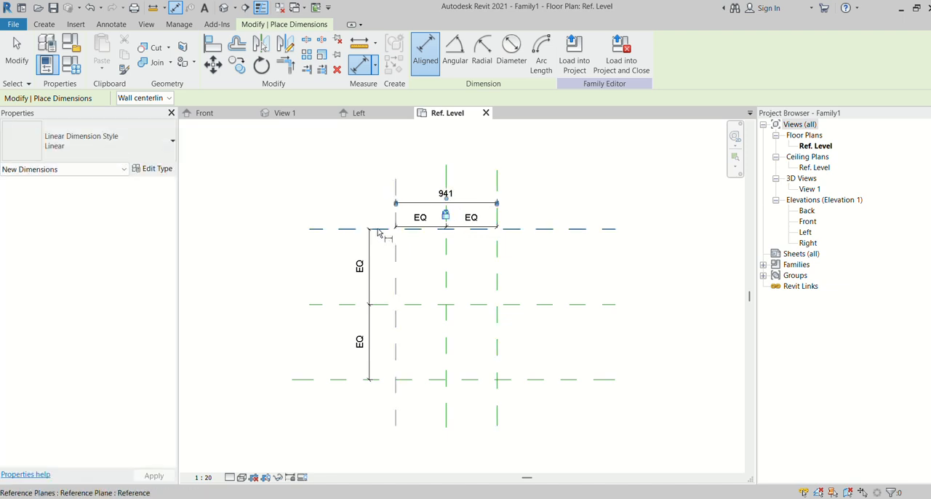
click(378, 229)
click(372, 379)
click(340, 380)
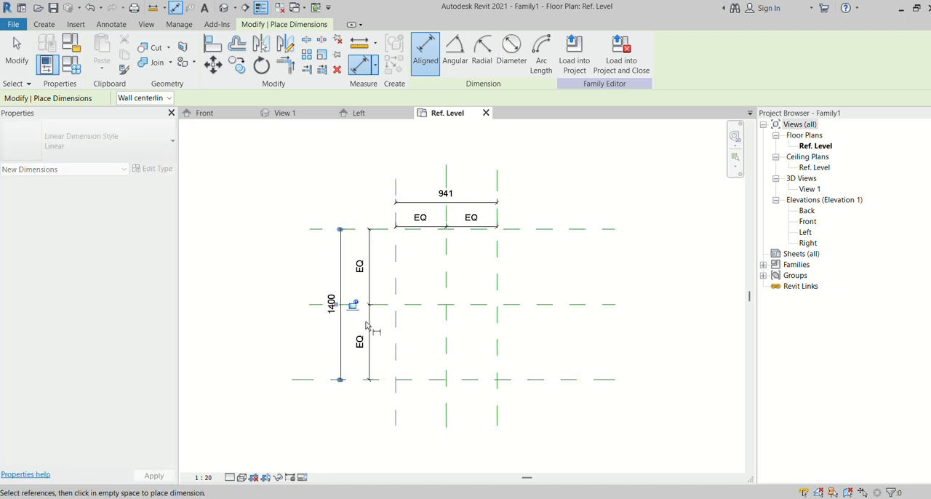
key(Escape)
key(Escape)
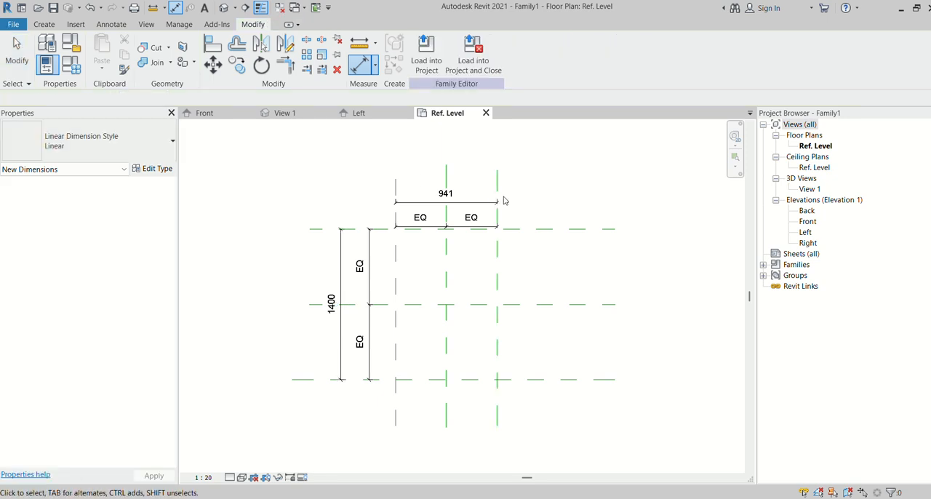
- Label the overall width dimension with a new family type parameter named W
scroll(504, 200, up, 2)
click(415, 207)
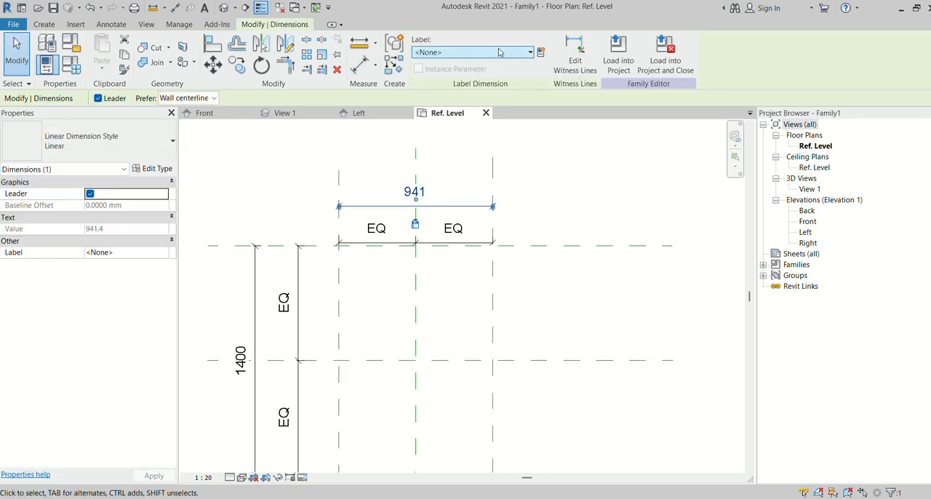
click(540, 53)
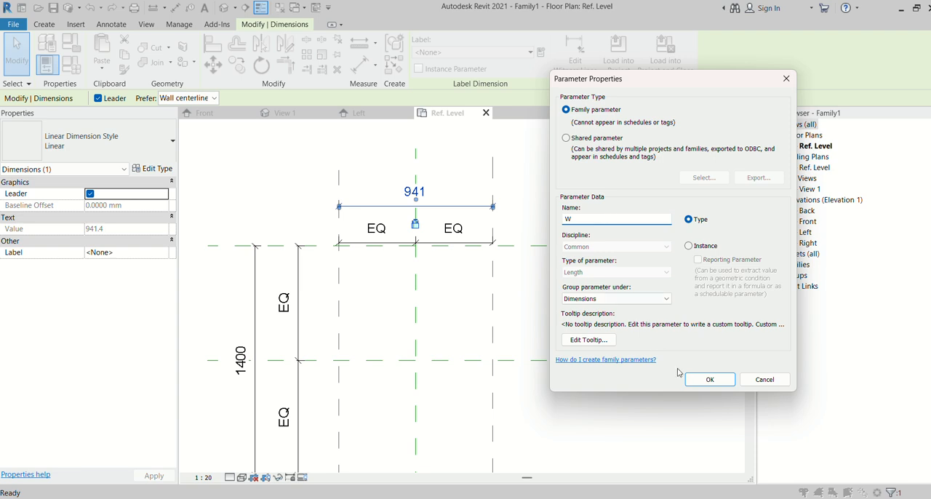
click(689, 379)
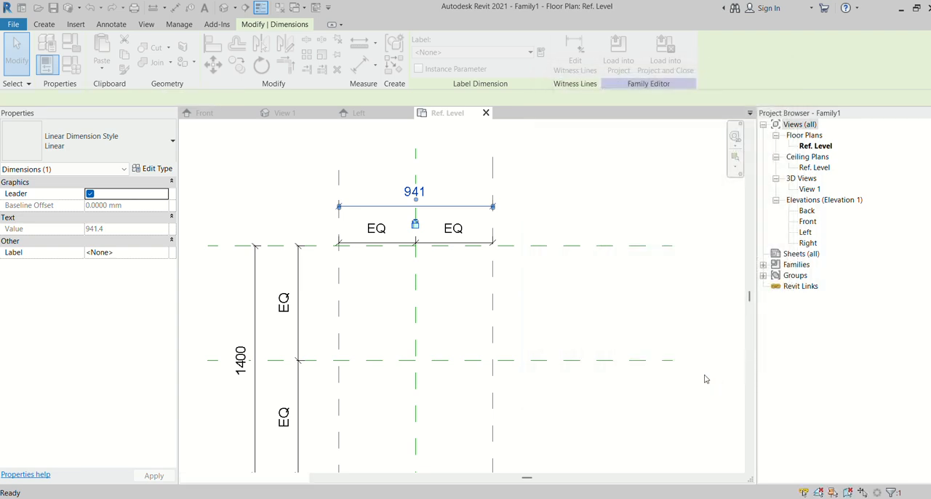
- Label the overall depth dimension with a new family type parameter named D
click(254, 276)
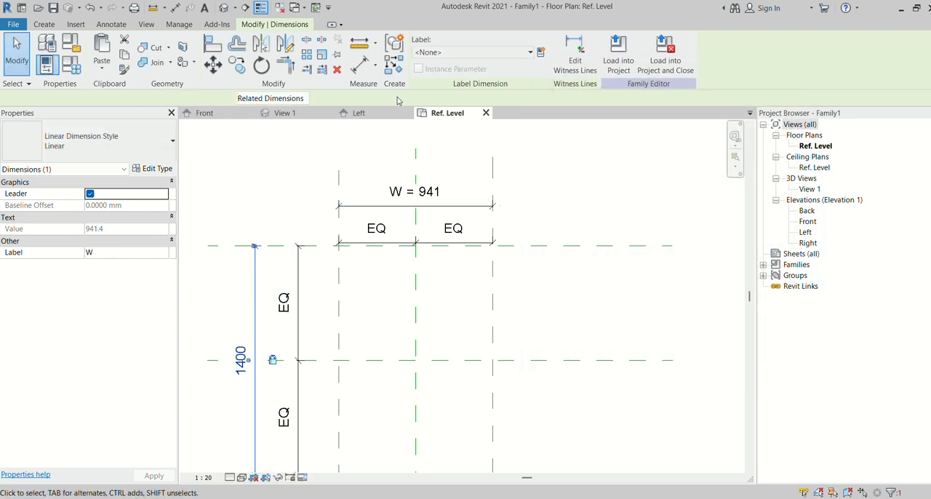
click(541, 53)
text(D)
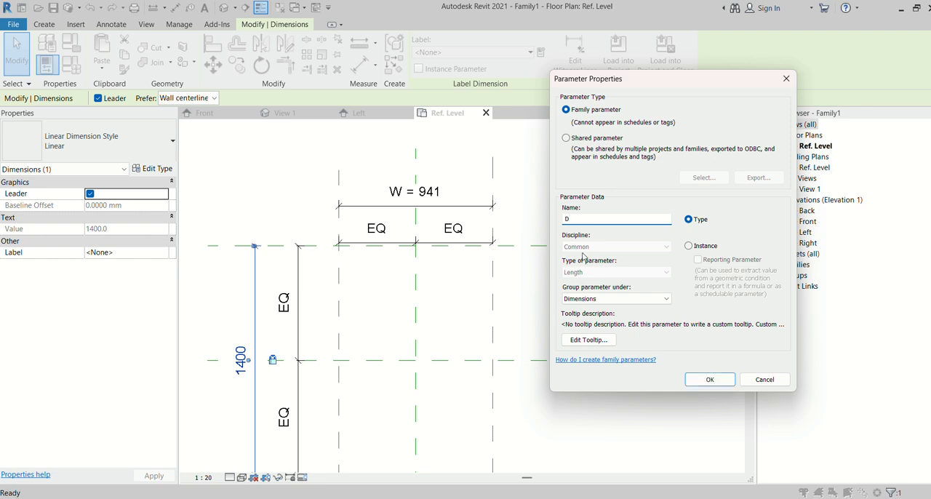
click(688, 380)
scroll(457, 252, down, 2)
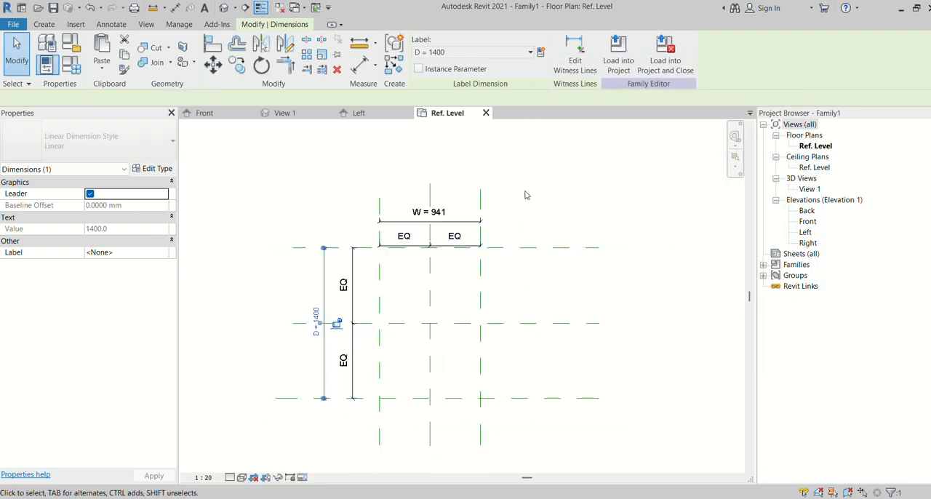
click(534, 222)
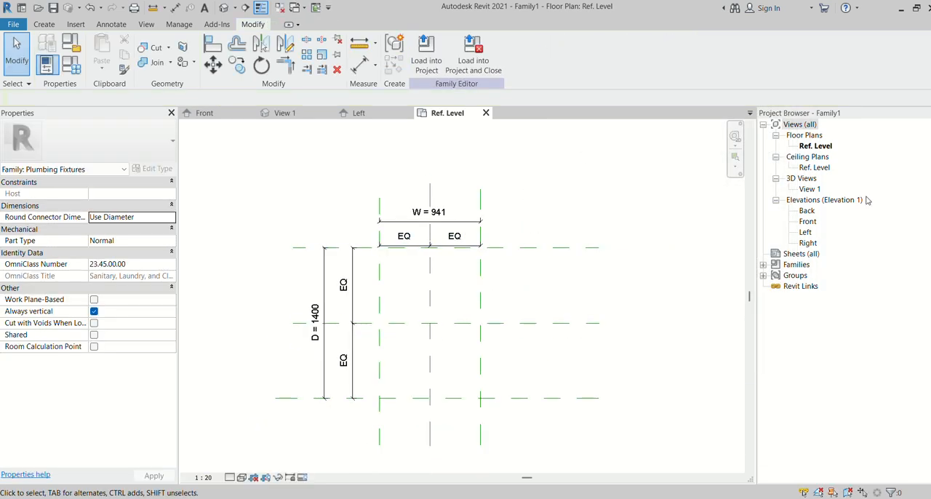
- In the Front elevation, draw a horizontal reference plane about 700 mm above Ref. Level
double_click(808, 222)
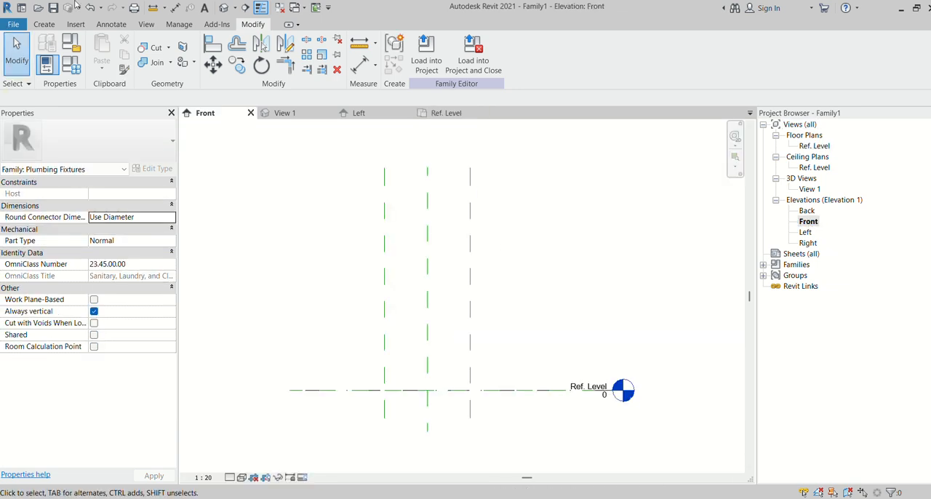
click(44, 24)
click(689, 55)
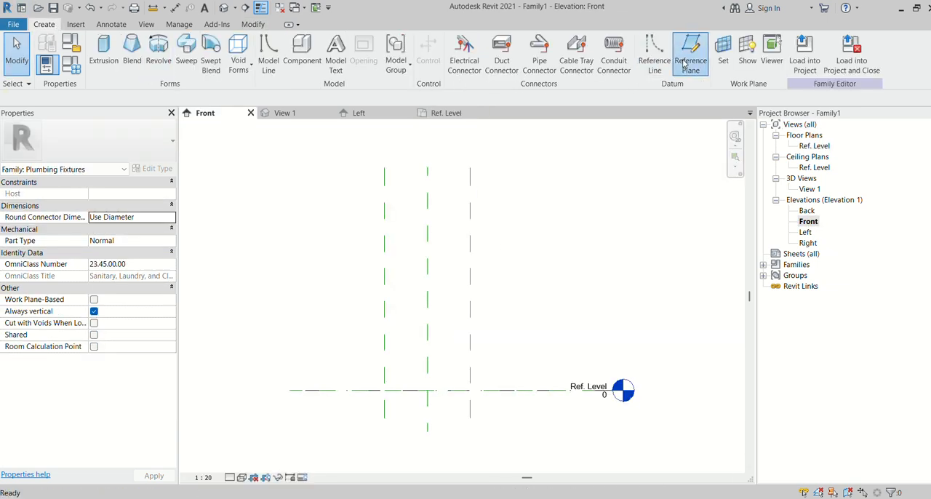
click(279, 326)
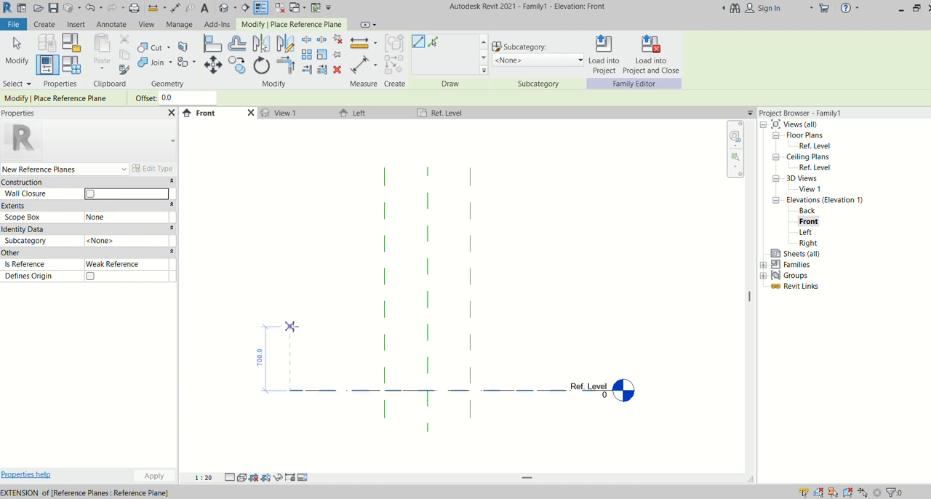
click(619, 327)
right_click(619, 327)
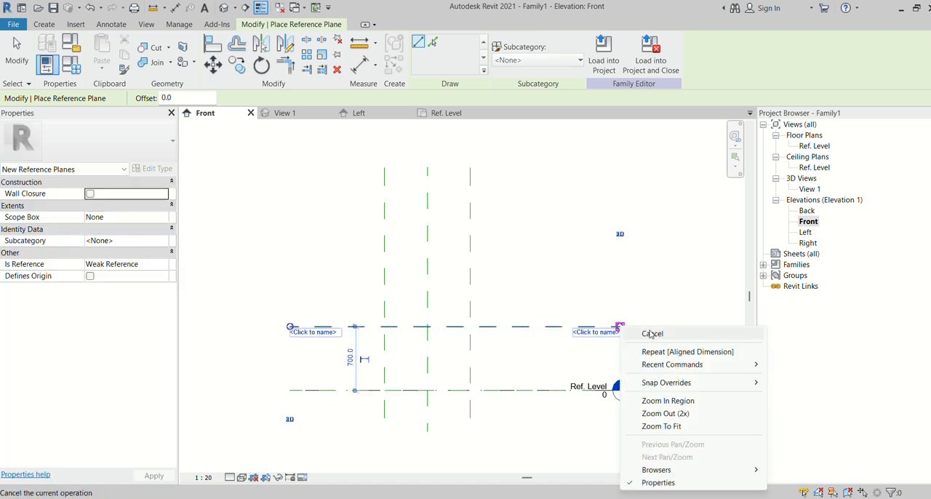
click(649, 353)
key(Escape)
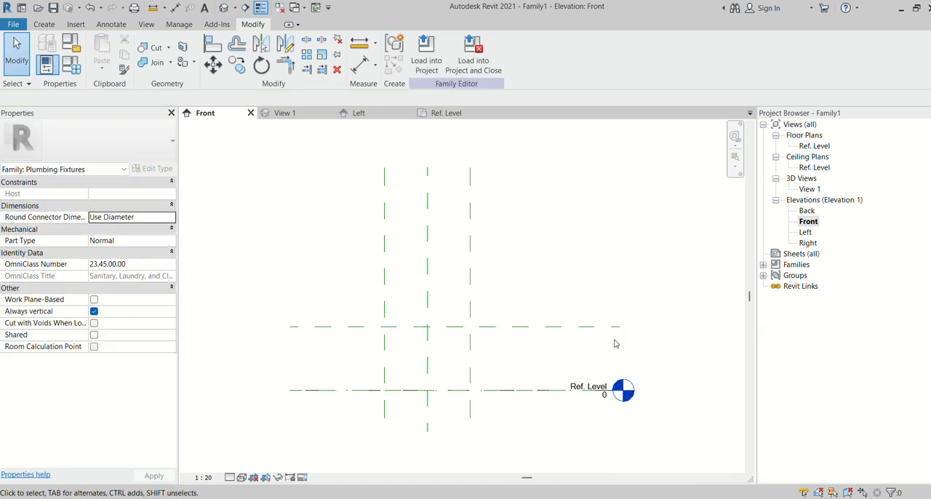
- Name the horizontal reference plane above Ref. Level B
click(617, 329)
click(599, 336)
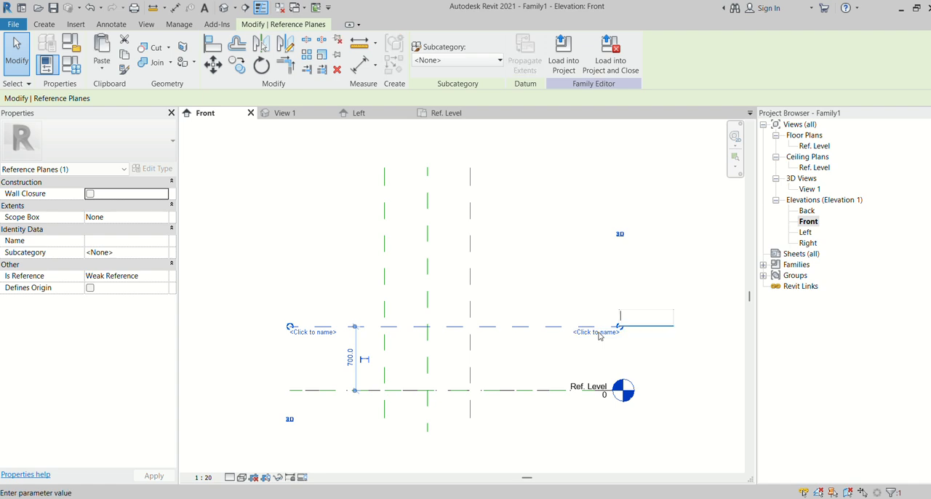
text(B)
key(Return)
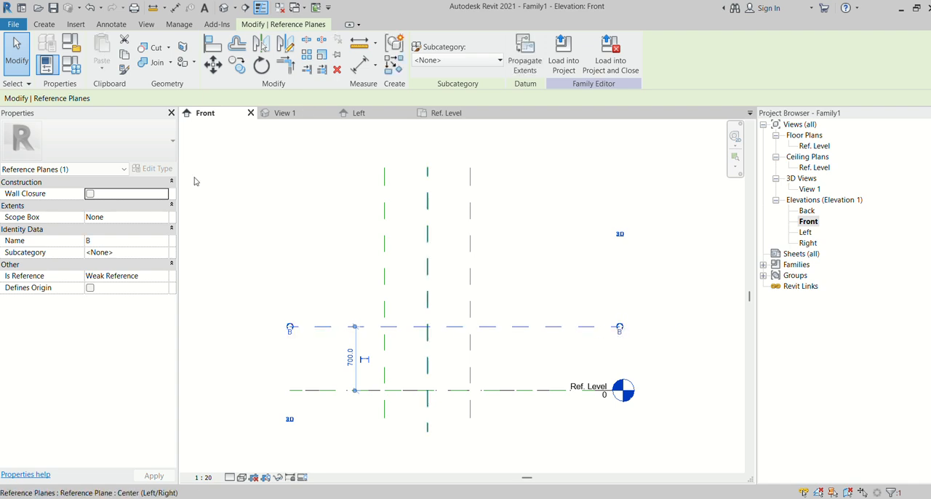
click(305, 243)
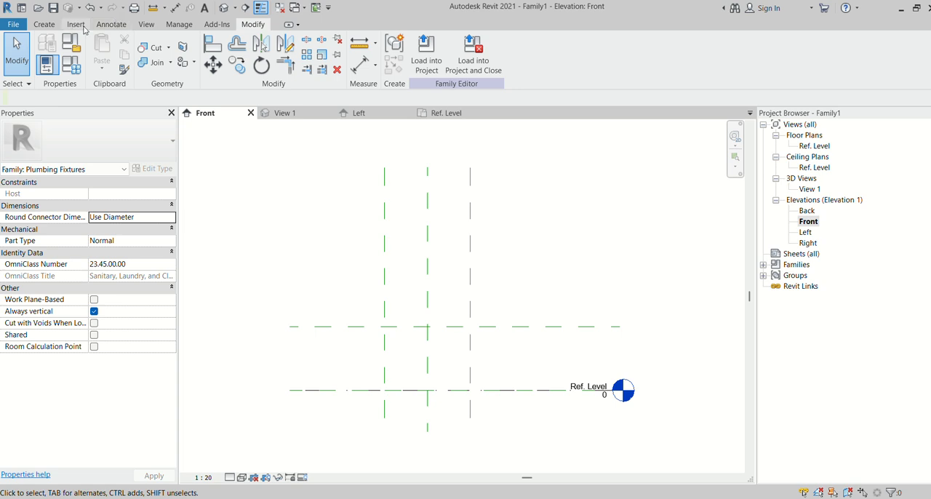
- Place an aligned dimension between Ref. Level and reference plane B in the Front elevation
click(110, 24)
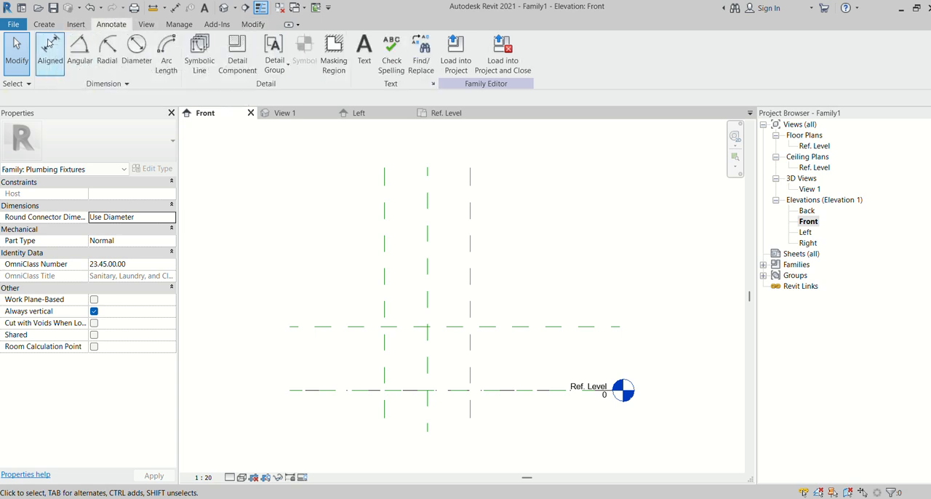
click(51, 45)
click(346, 390)
click(347, 328)
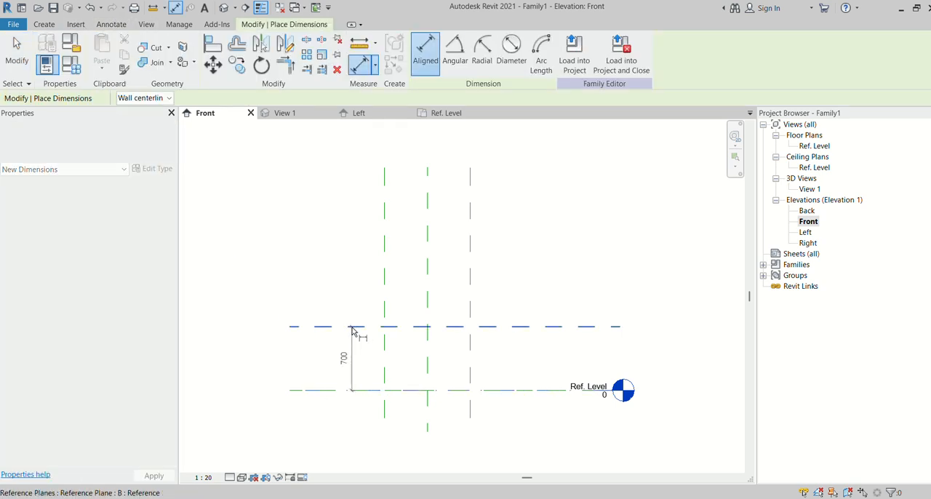
click(314, 310)
key(Escape)
key(Escape)
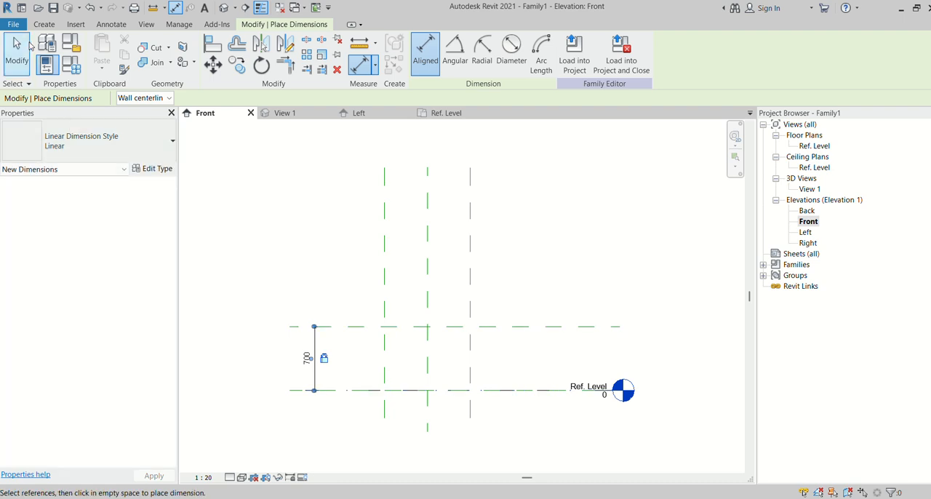
- Label the dimension between Ref. Level and plane B with a new family instance parameter named Floor Hight
click(314, 349)
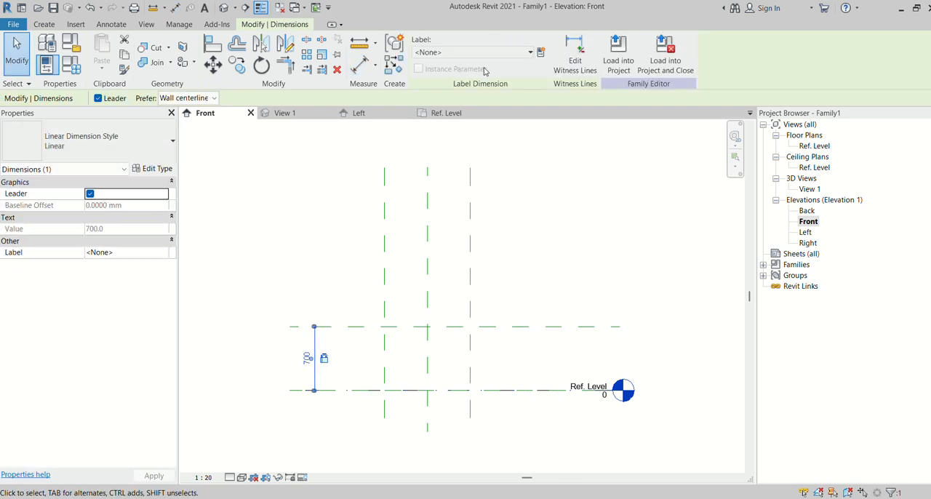
click(541, 53)
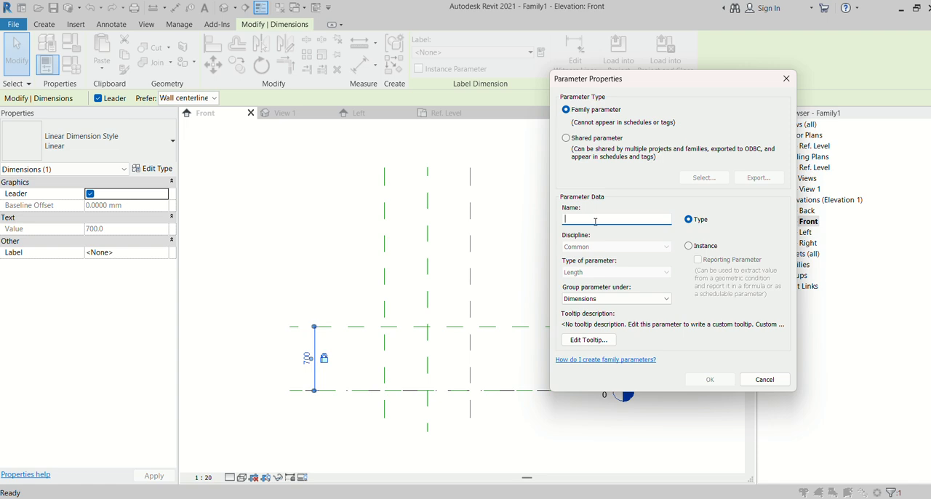
text(Floor Hight)
click(690, 247)
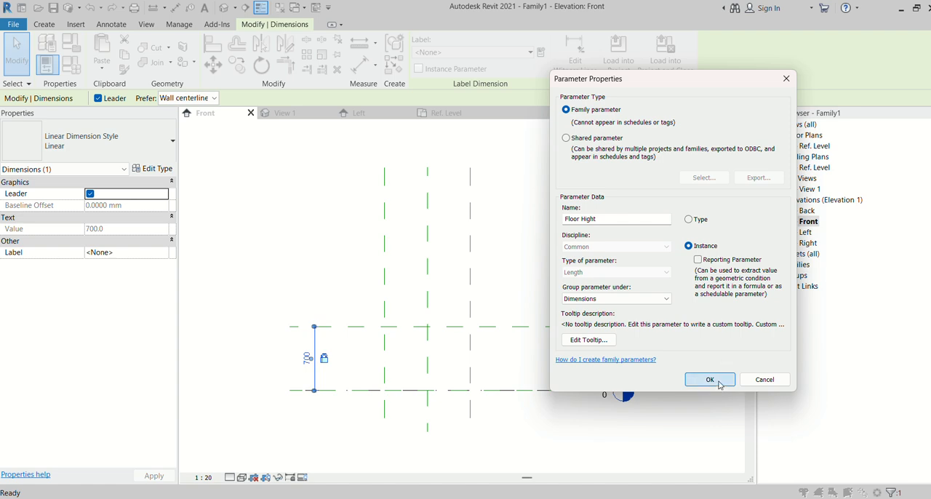
click(710, 379)
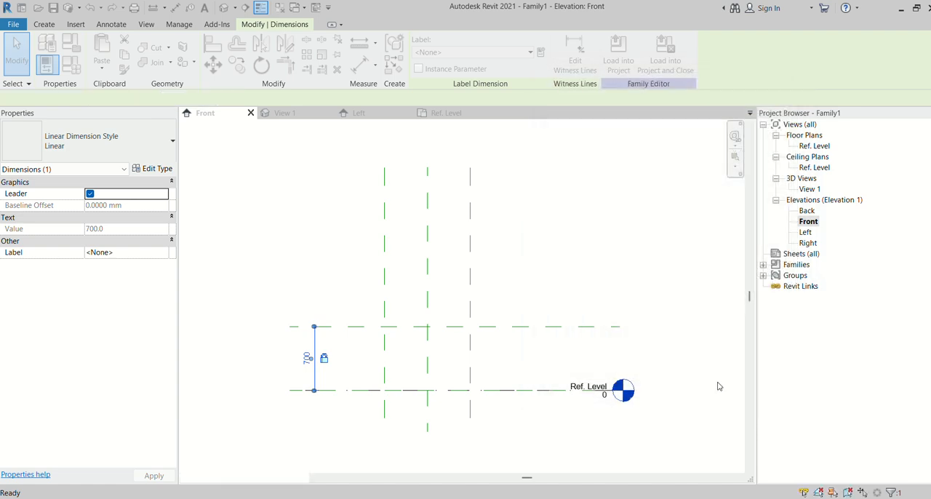
click(291, 245)
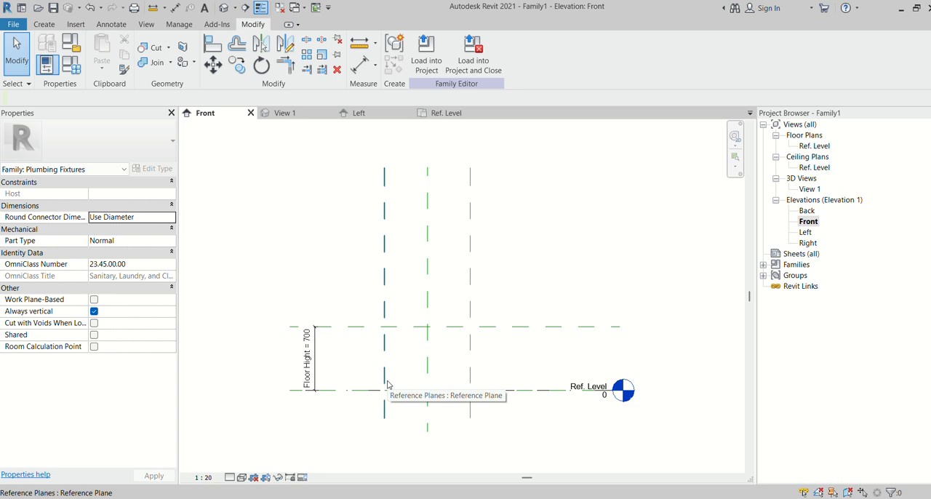
scroll(336, 345, up, 2)
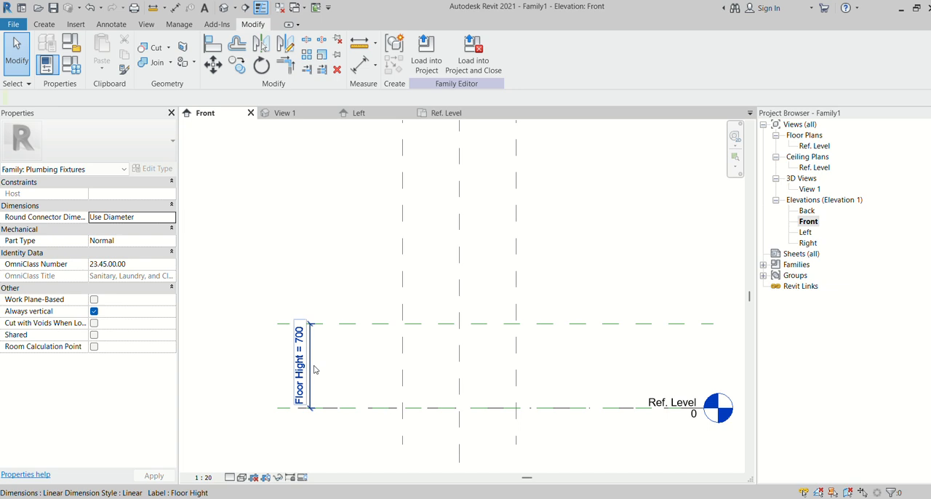
scroll(317, 246, down, 1)
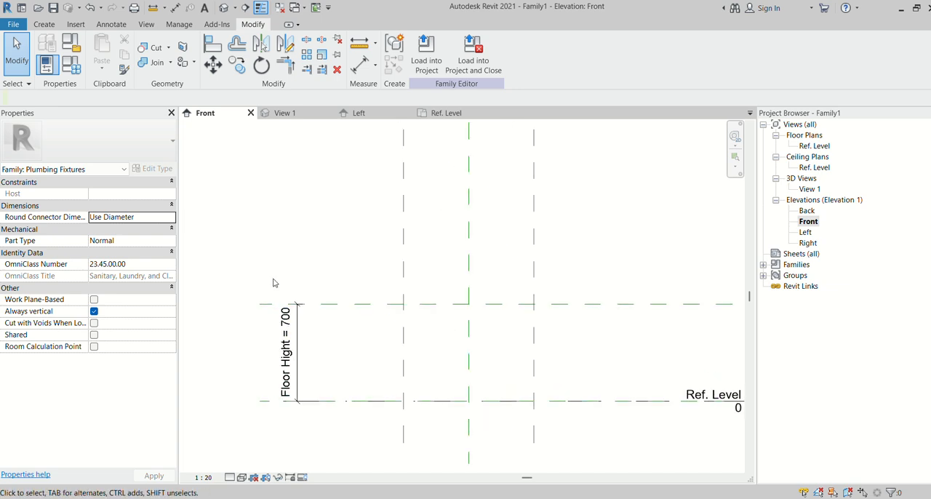
scroll(312, 257, down, 1)
scroll(288, 303, up, 1)
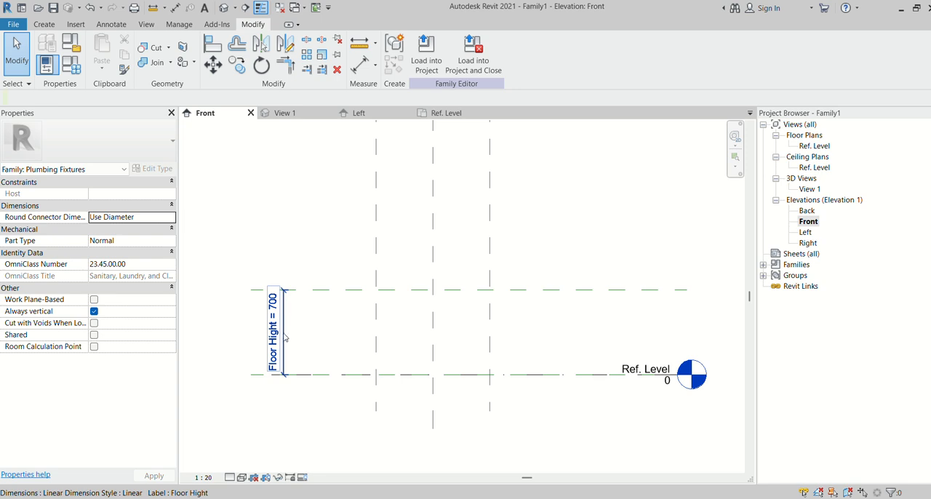
scroll(284, 337, down, 1)
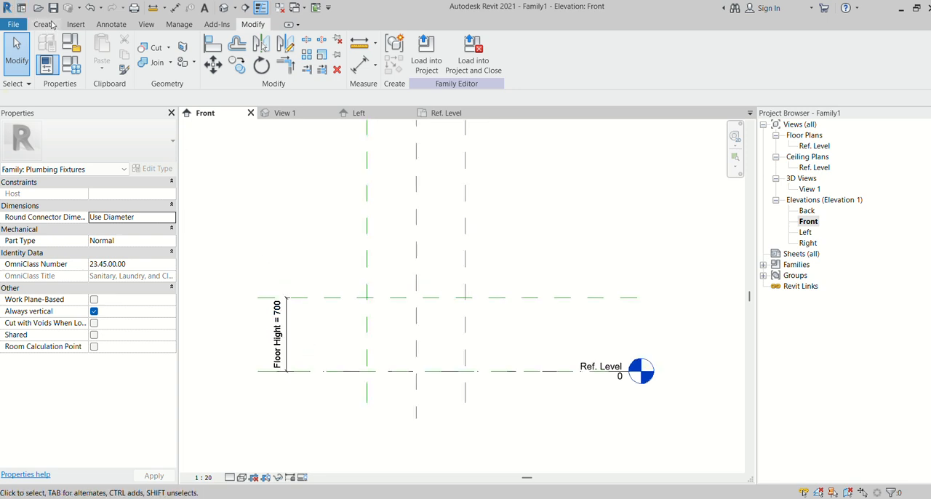
- Draw a second horizontal reference plane about 500 mm above plane B, crossing the vertical planes
click(48, 25)
click(690, 52)
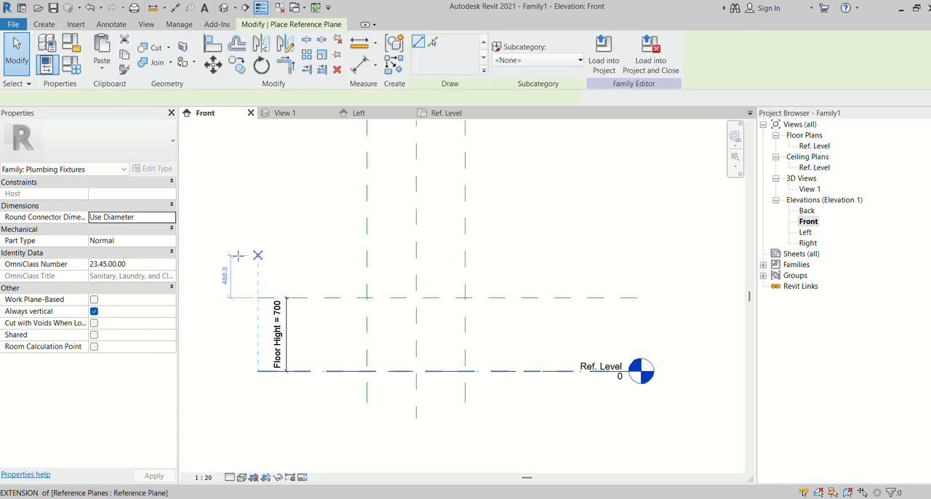
click(258, 245)
click(644, 245)
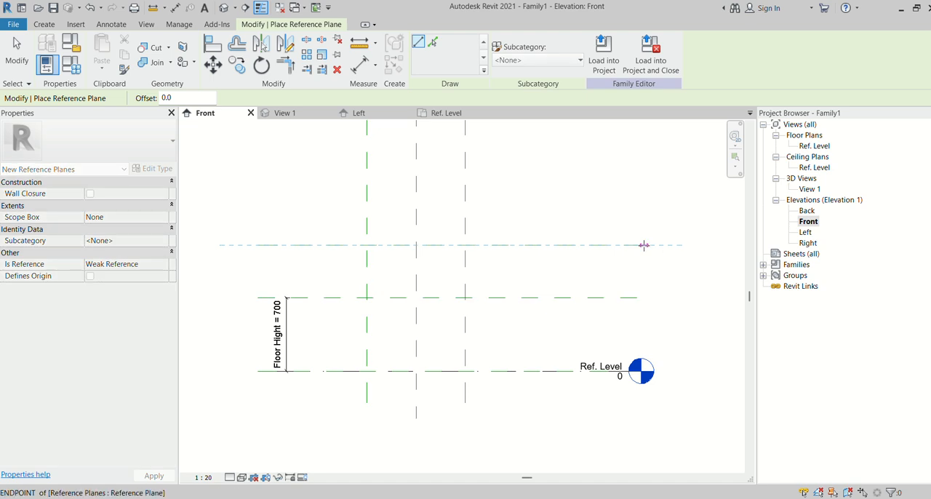
right_click(644, 245)
click(677, 250)
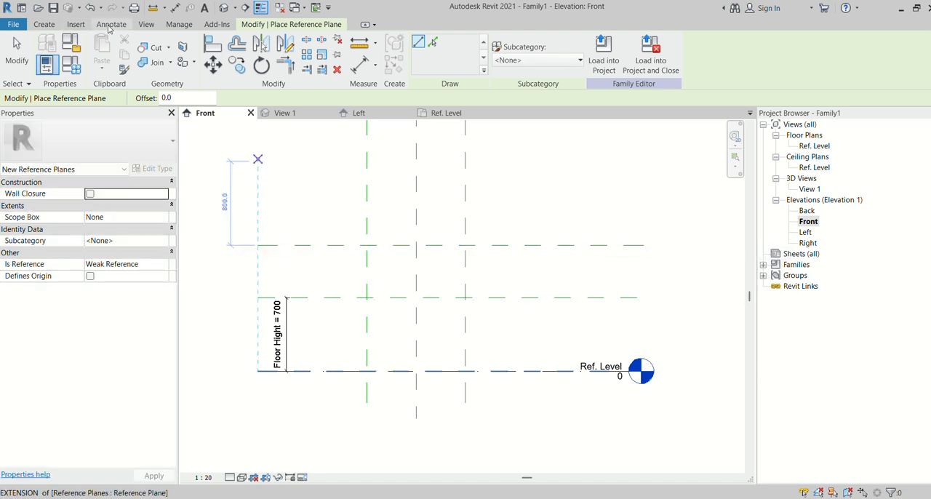
- Place an aligned dimension between plane B and the new plane above it, in line with the Floor Hight dimension
click(110, 24)
click(77, 44)
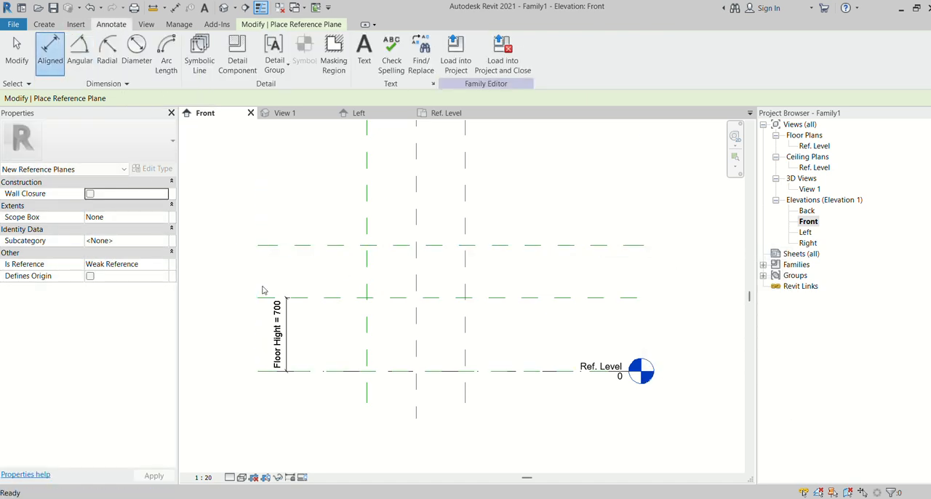
click(328, 300)
click(333, 245)
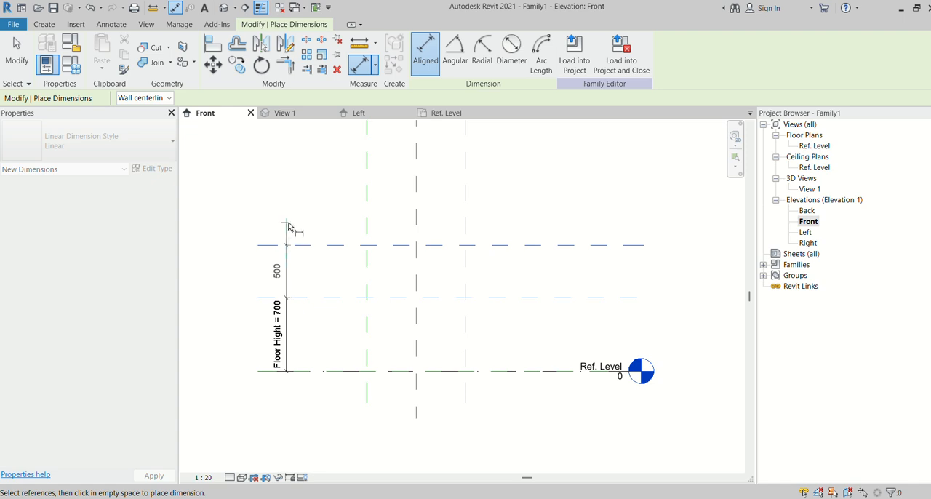
click(291, 228)
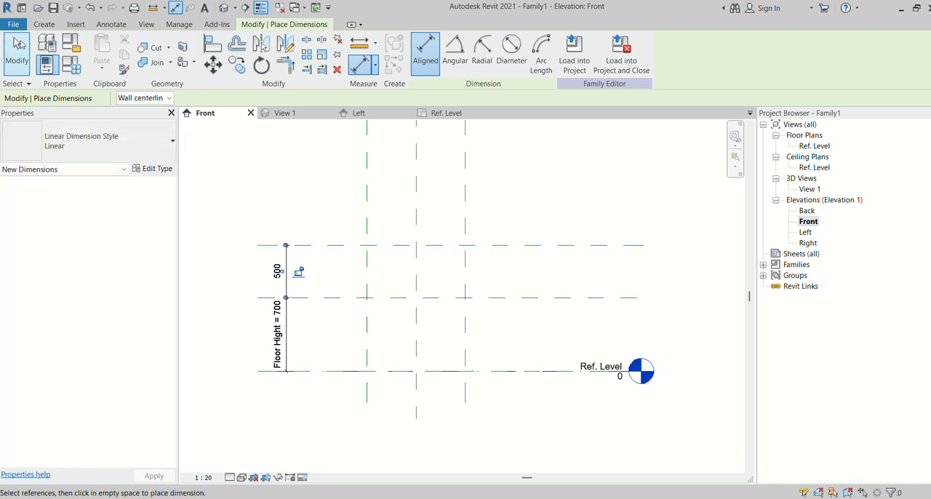
click(19, 45)
click(299, 277)
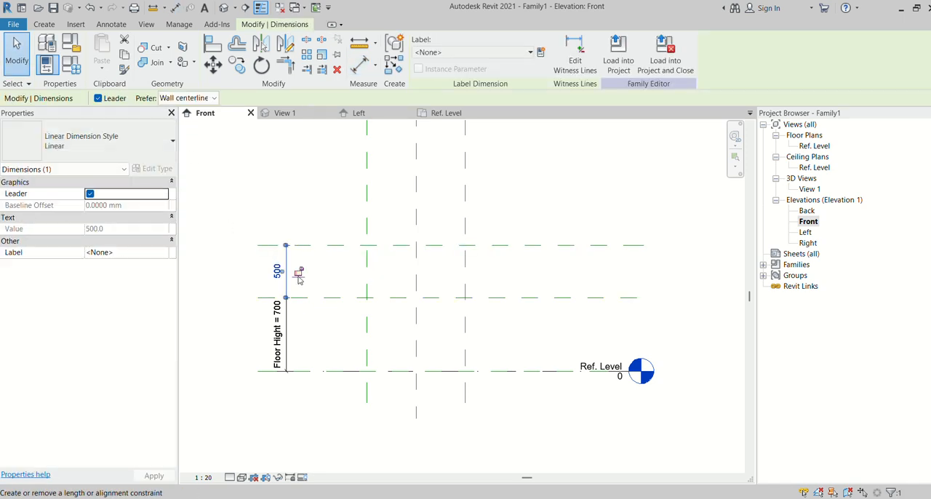
click(323, 187)
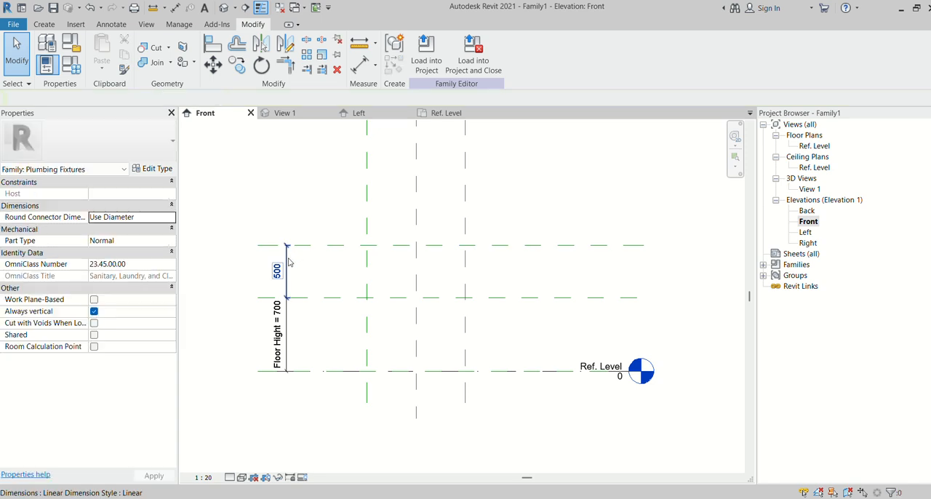
- Label the dimension between the two upper horizontal planes with a new family type parameter named H
click(288, 262)
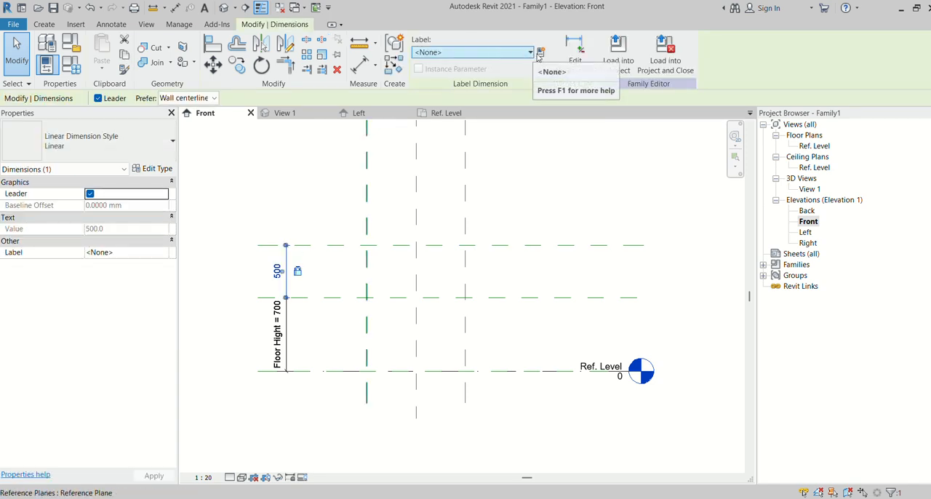
click(540, 53)
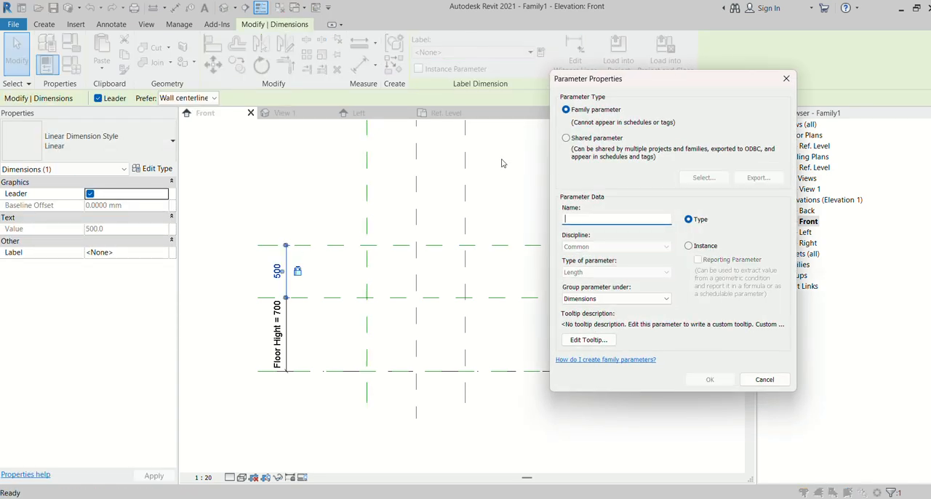
text(h)
key(BackSpace)
text(H)
click(730, 384)
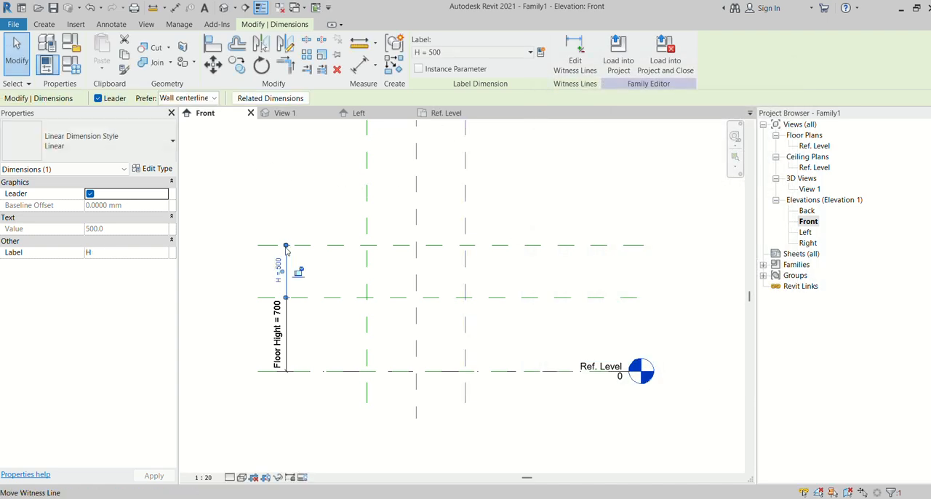
click(308, 210)
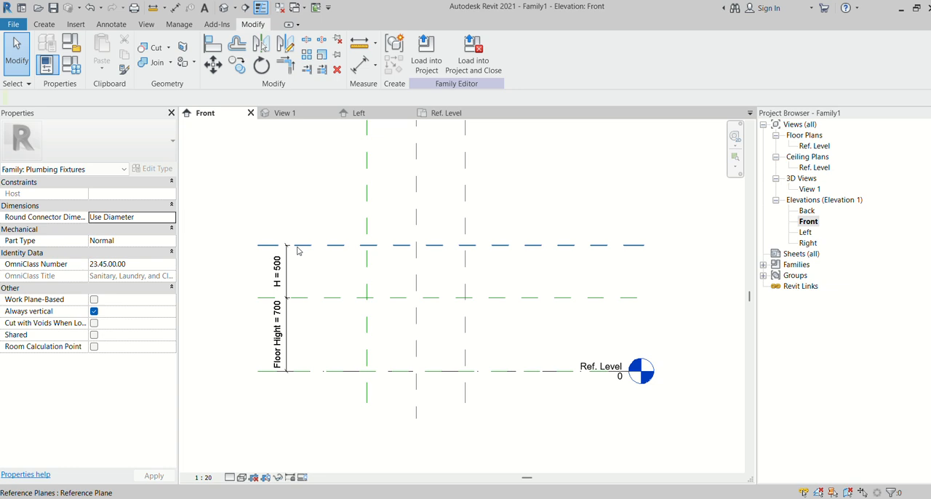
- Name the uppermost horizontal reference plane T
click(633, 248)
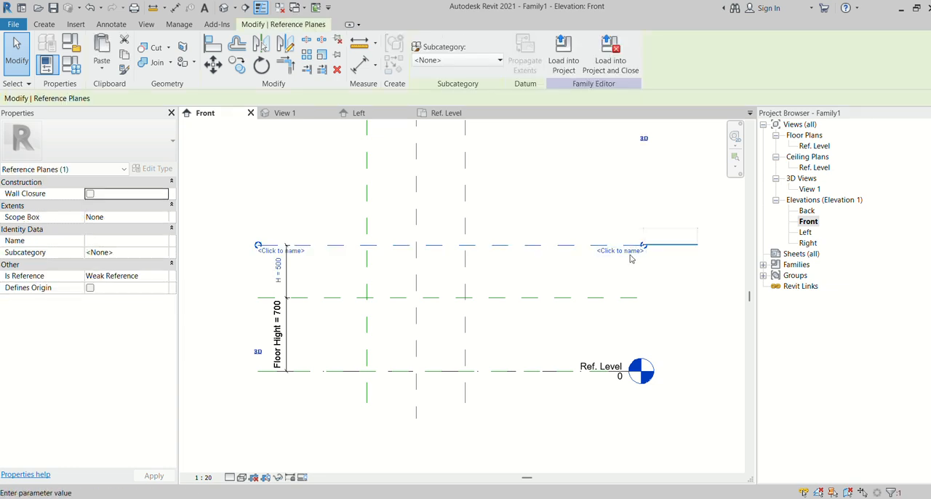
text(T)
key(Return)
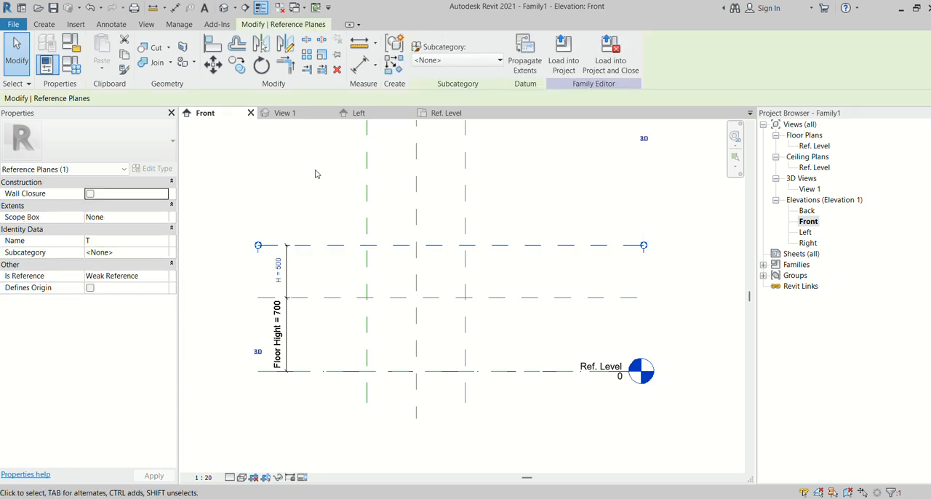
scroll(331, 188, down, 2)
click(489, 207)
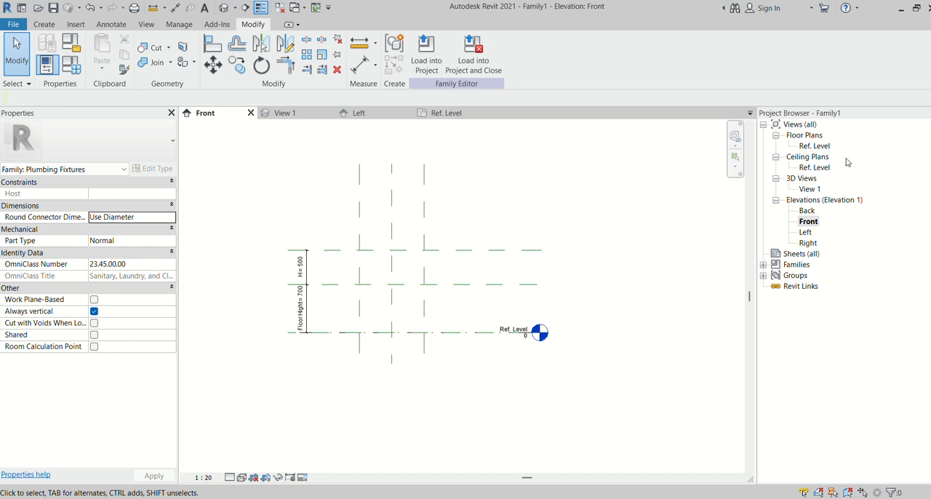
- From the Ref. Level plan, create a new family type named PF_01
click(444, 113)
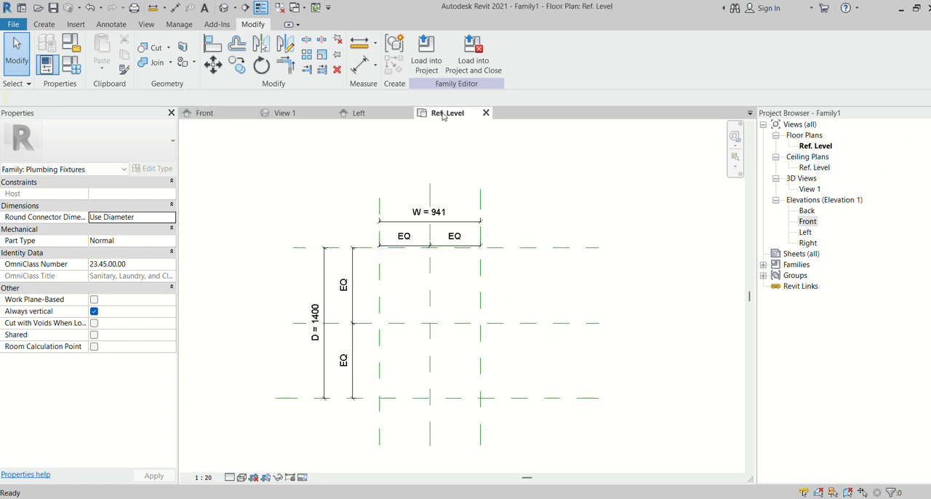
click(73, 73)
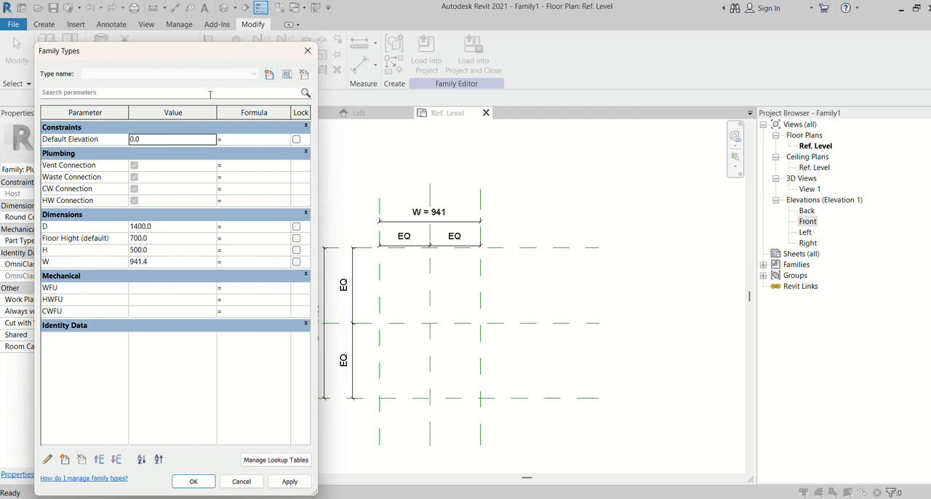
click(269, 75)
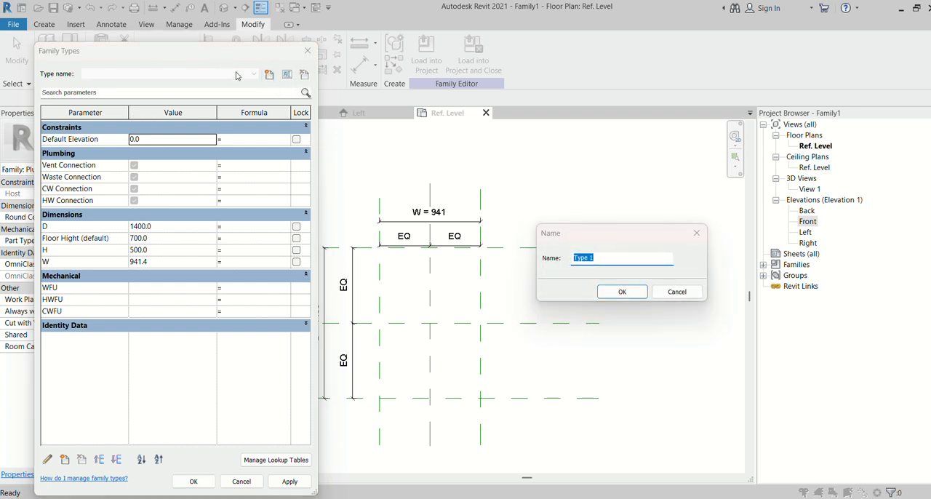
text(PF_01)
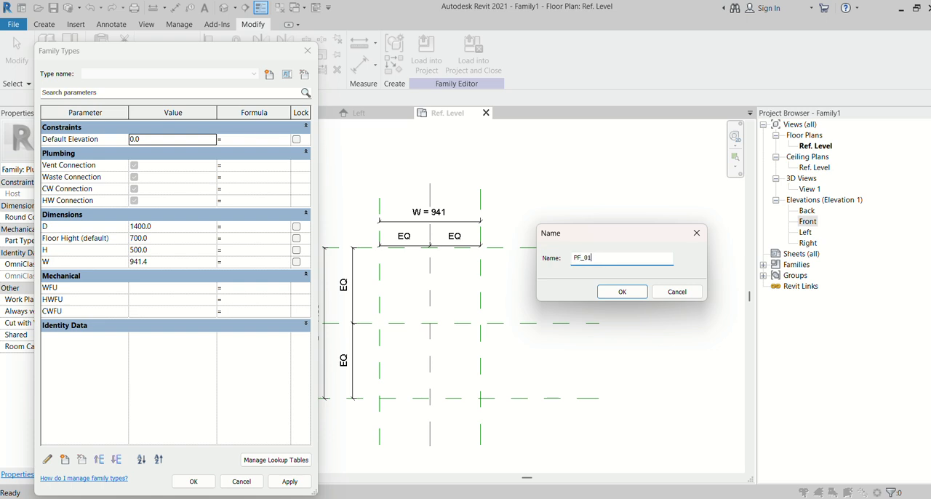
click(616, 291)
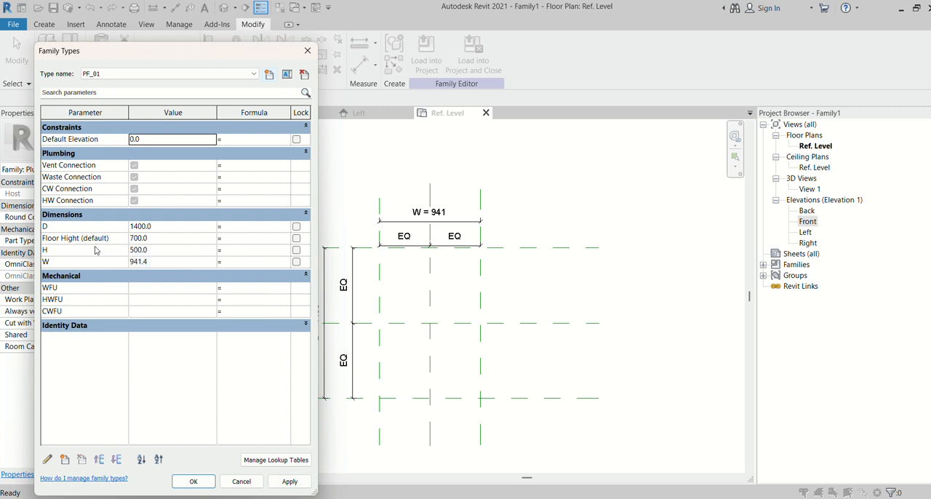
- For type PF_01, set D to 400, H to 300 and W to 1000, and apply the values
click(156, 227)
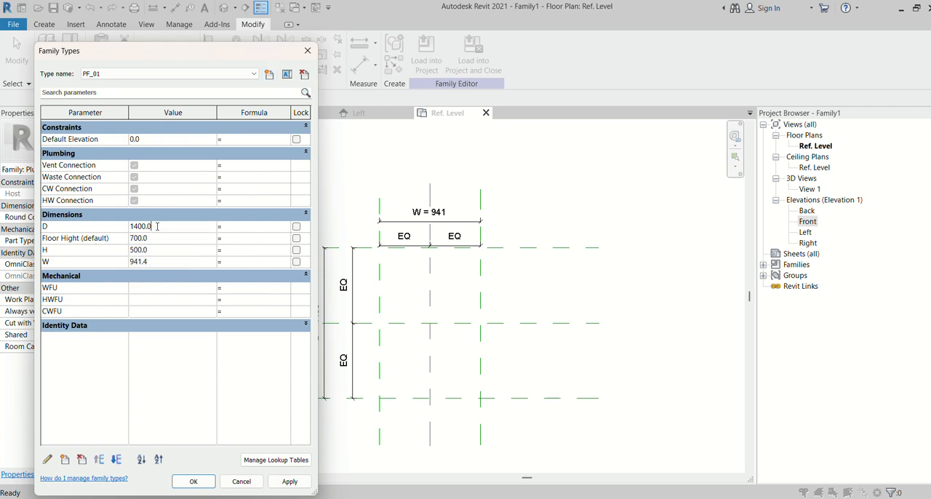
key(BackSpace)
key(BackSpace)
key(BackSpace)
key(BackSpace)
click(158, 250)
text(300)
click(160, 264)
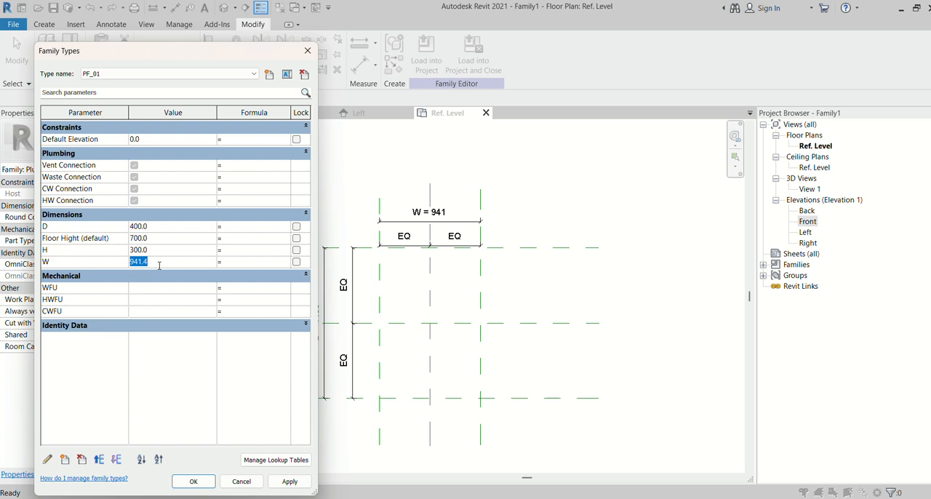
text(1000)
click(289, 481)
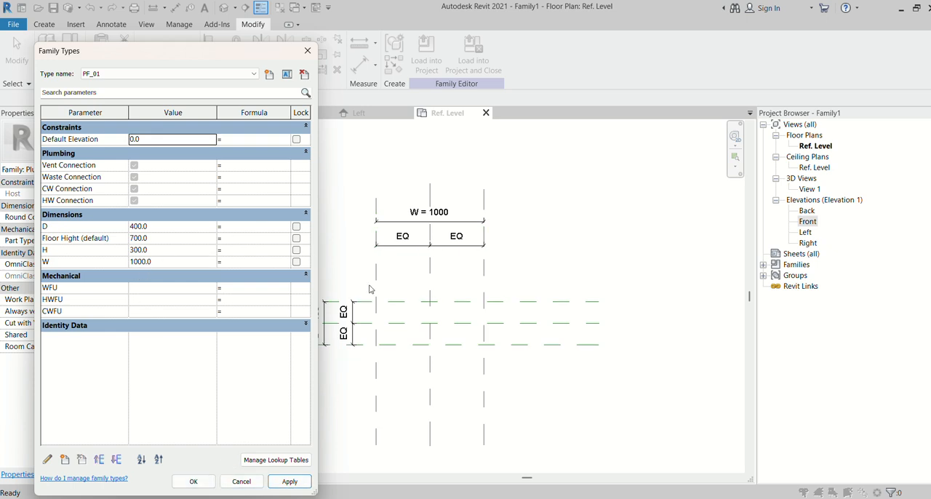
- Set W to 750 for type PF_01 and accept the family type values
click(195, 261)
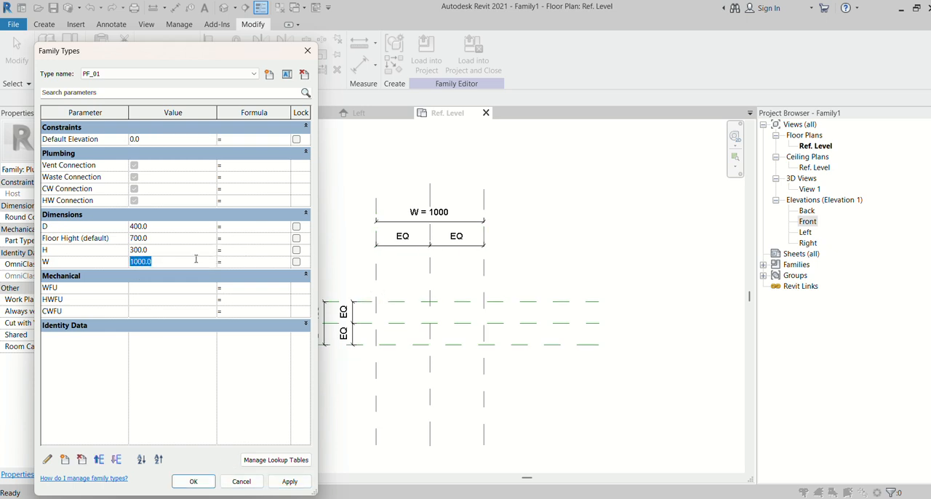
text(750)
click(289, 480)
click(193, 481)
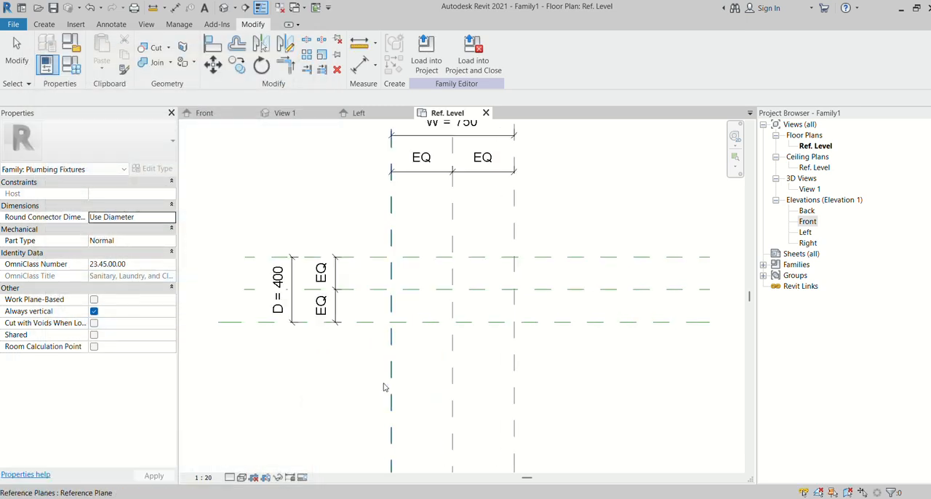
scroll(385, 388, up, 1)
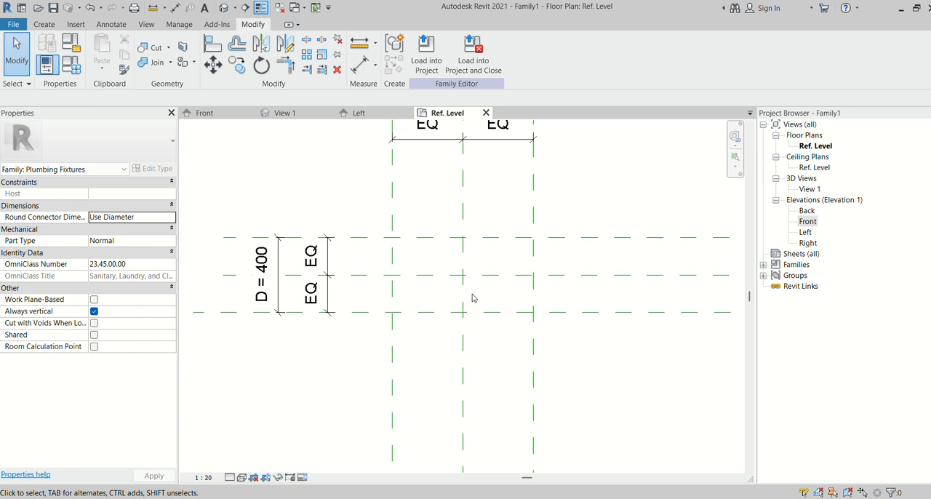
scroll(445, 294, down, 1)
click(44, 25)
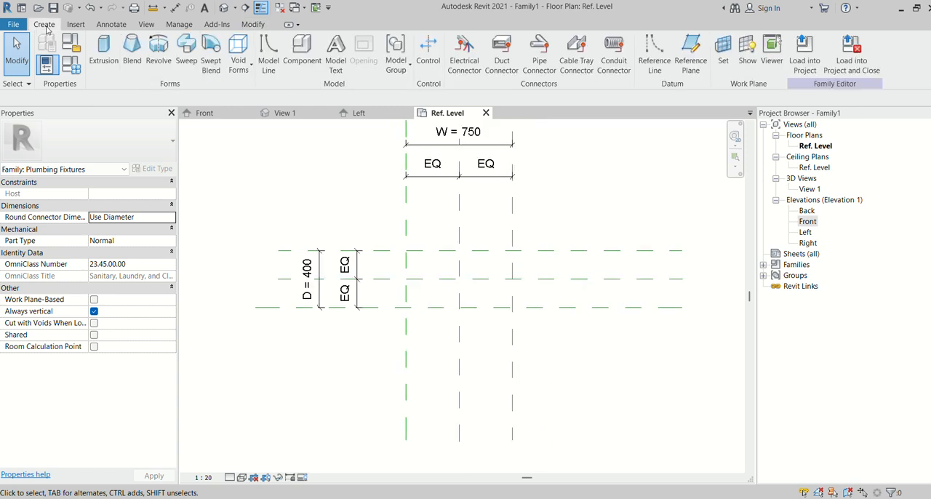
click(104, 51)
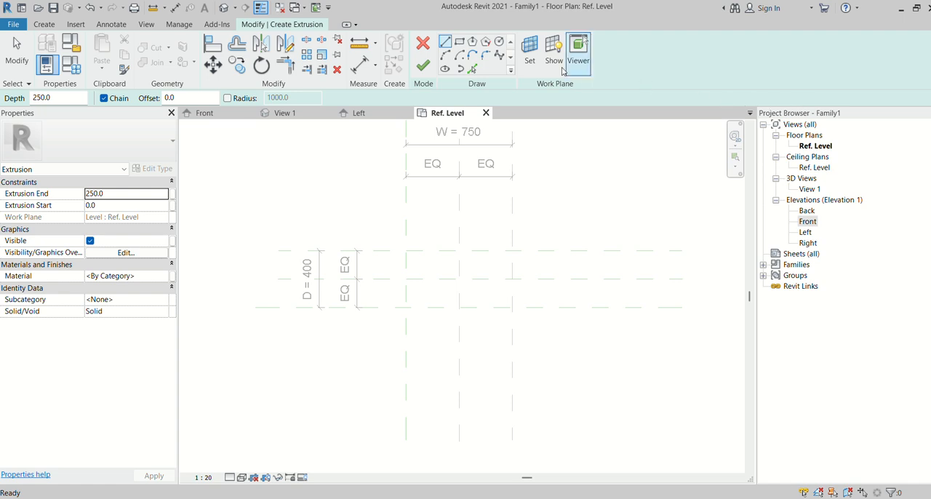
click(531, 59)
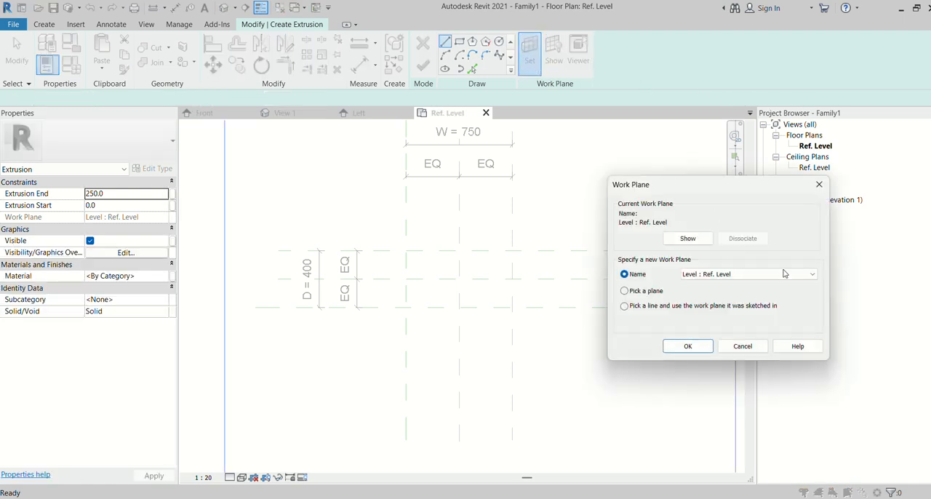
click(799, 275)
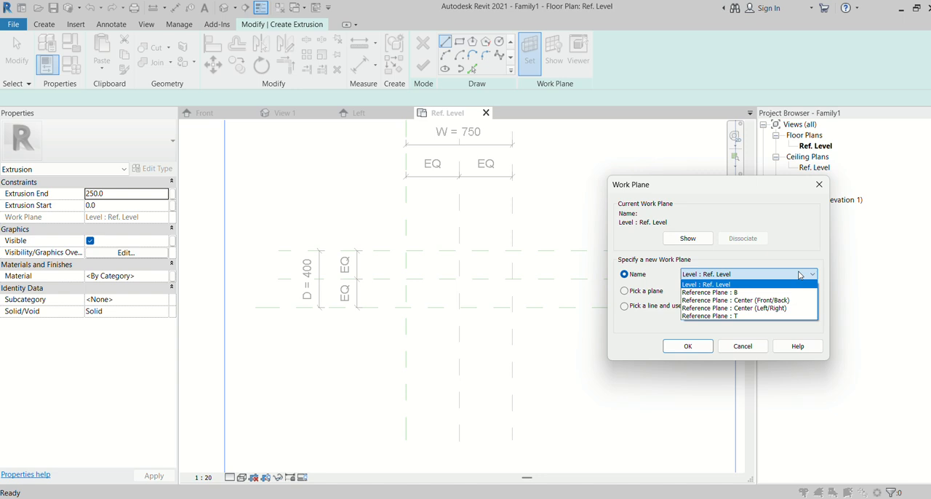
click(696, 292)
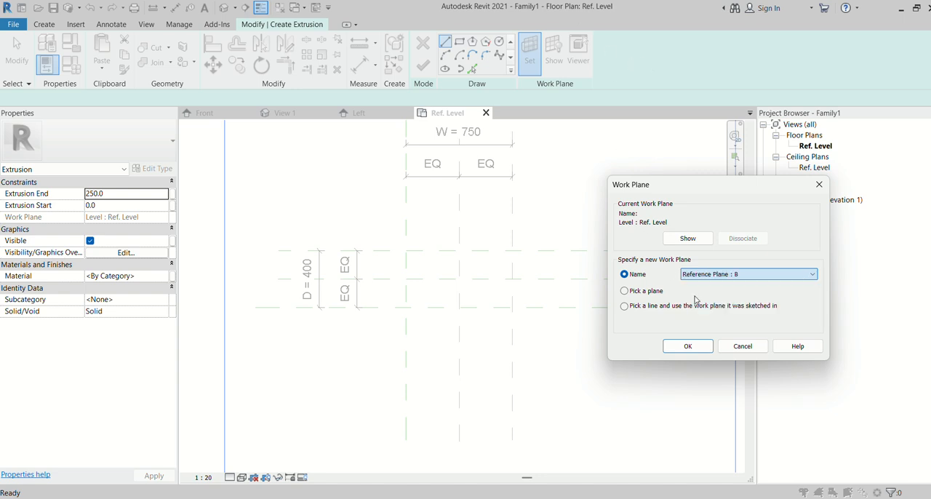
click(688, 346)
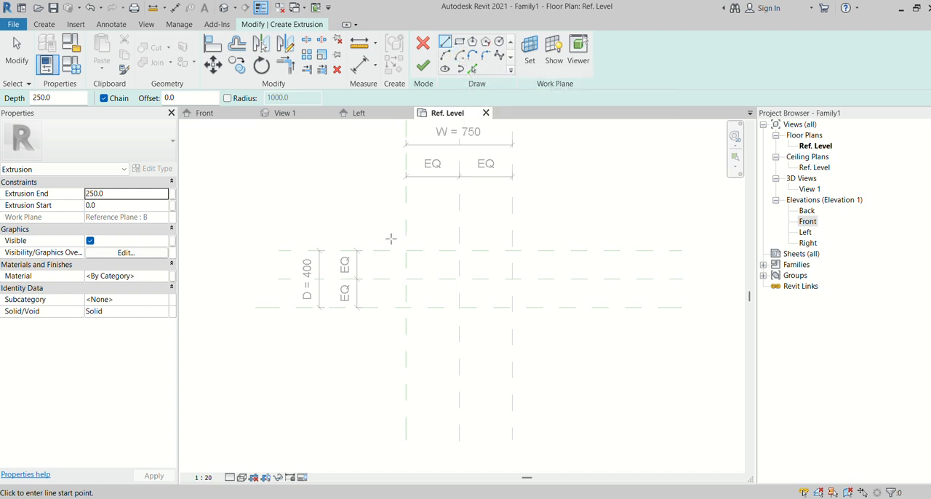
click(533, 62)
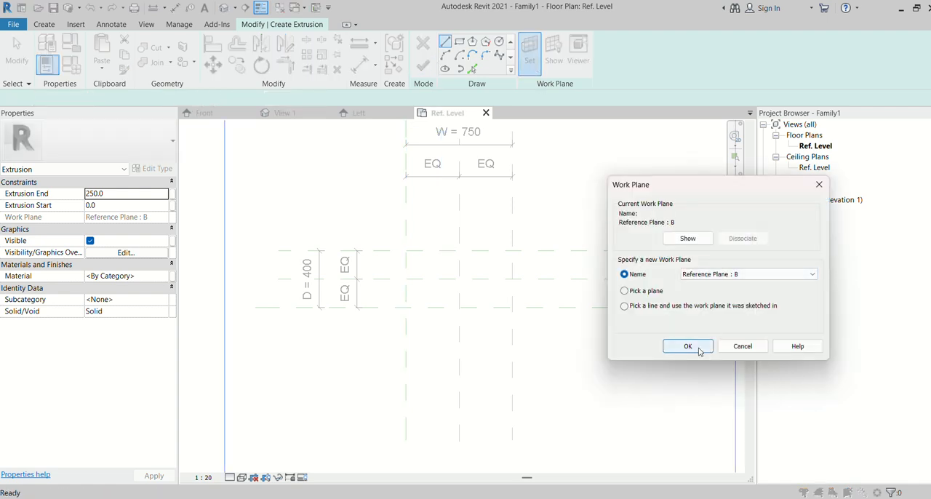
click(697, 347)
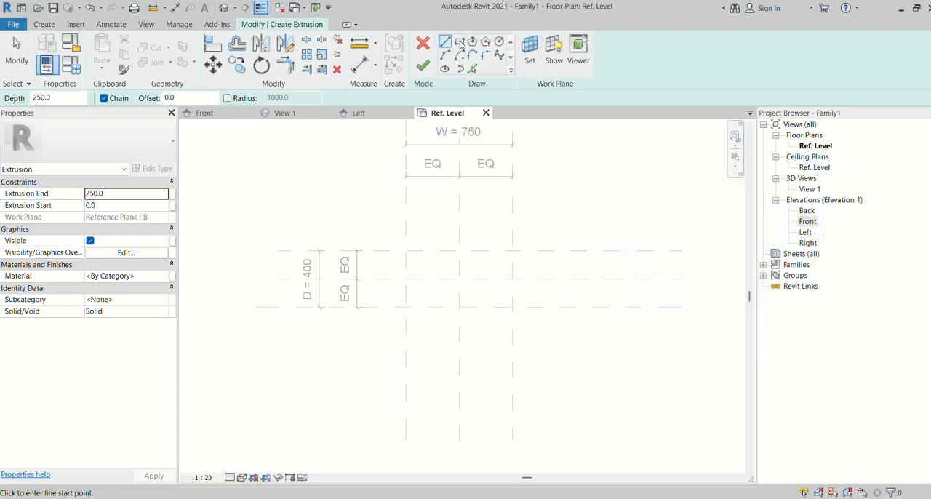
click(397, 233)
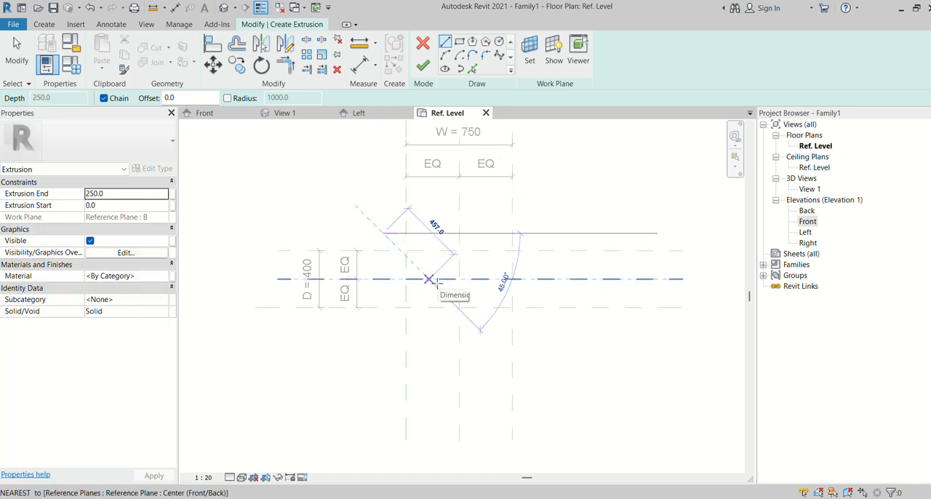
key(Escape)
key(Escape)
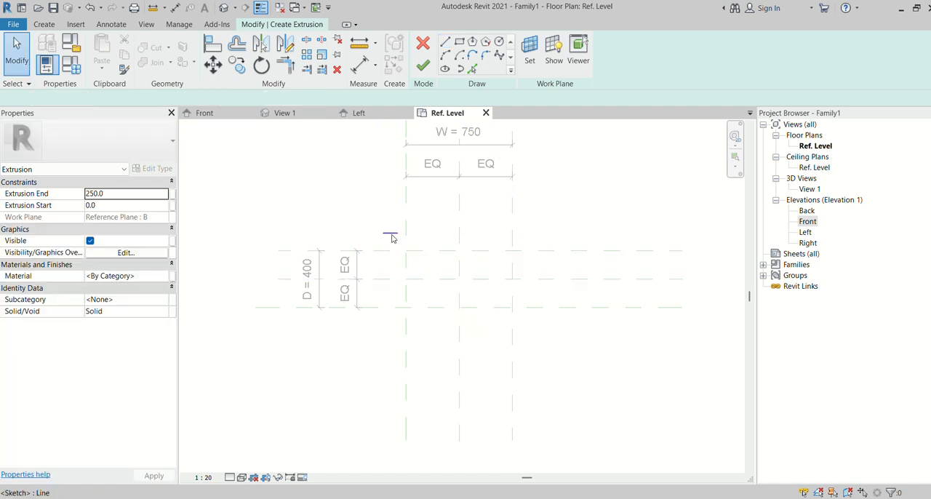
click(393, 235)
key(Delete)
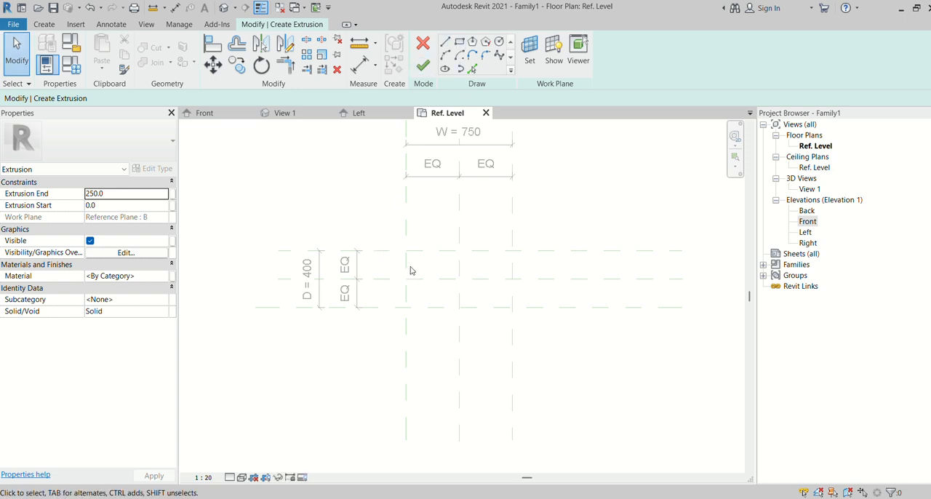
scroll(410, 270, down, 3)
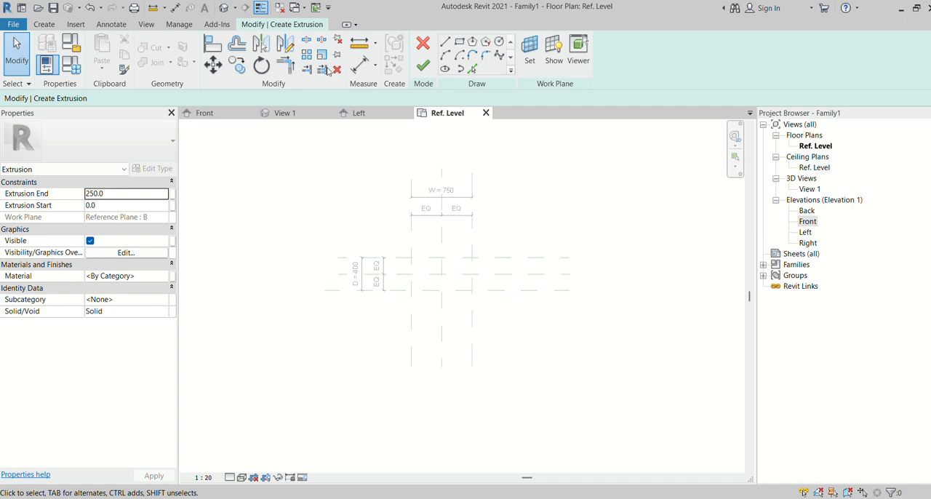
click(423, 44)
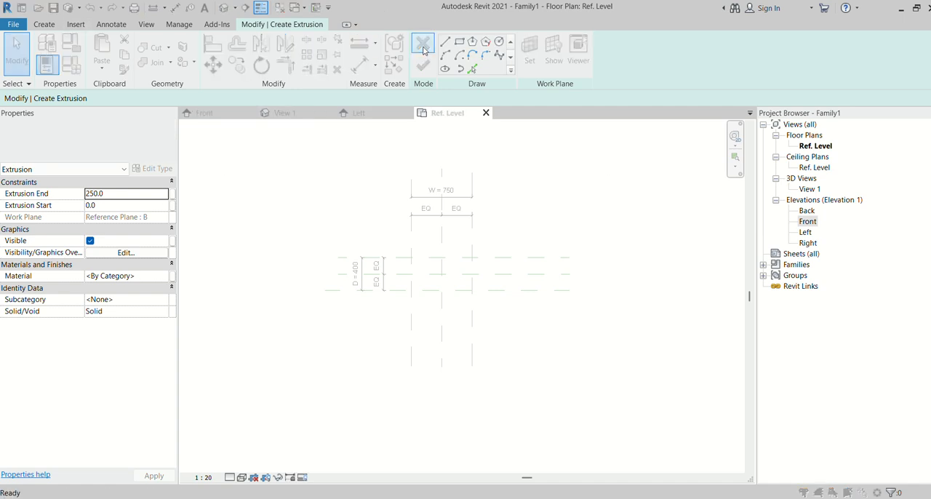
click(503, 266)
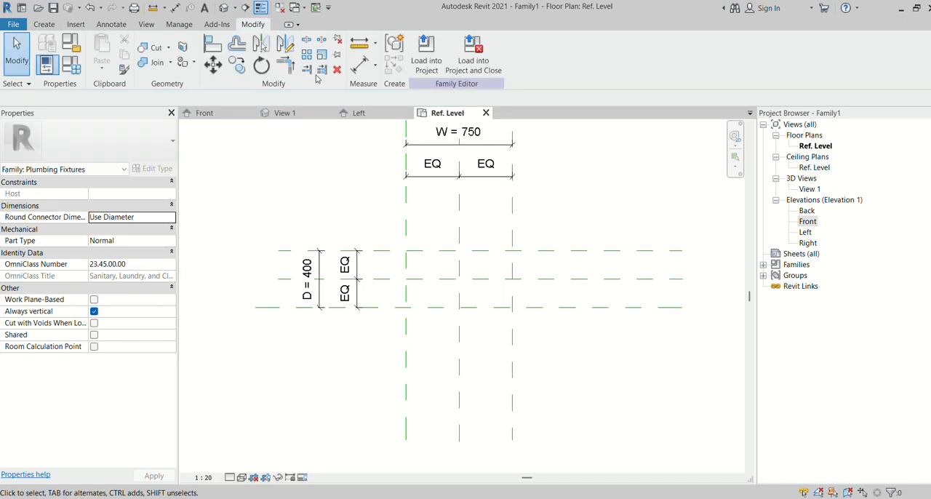
- Set the current work plane to Reference Plane : B
click(48, 25)
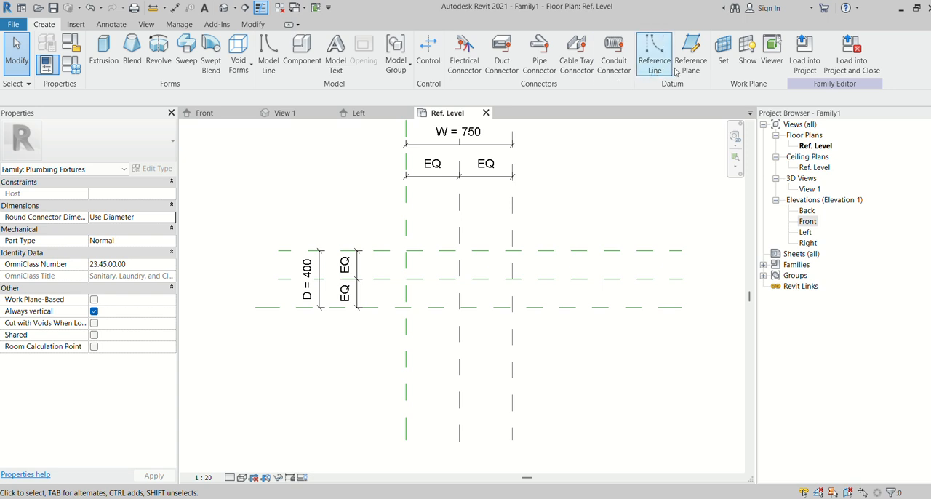
click(728, 64)
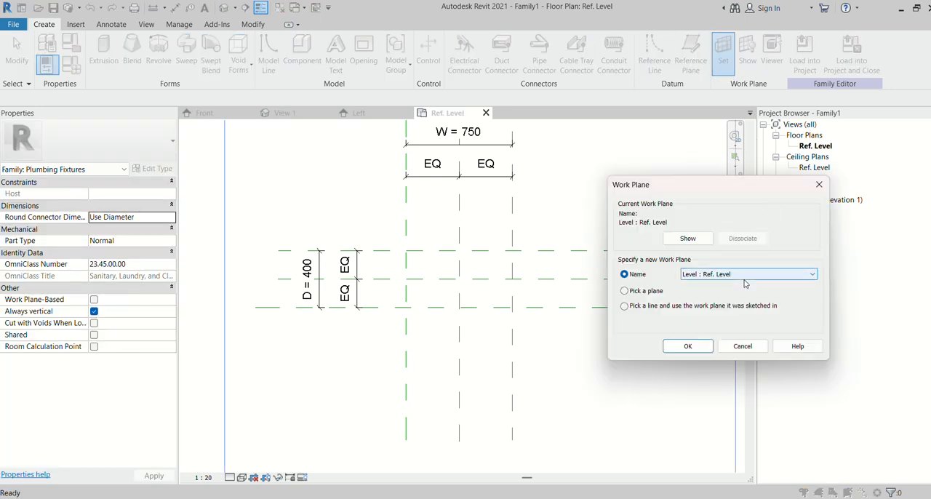
click(735, 274)
click(710, 292)
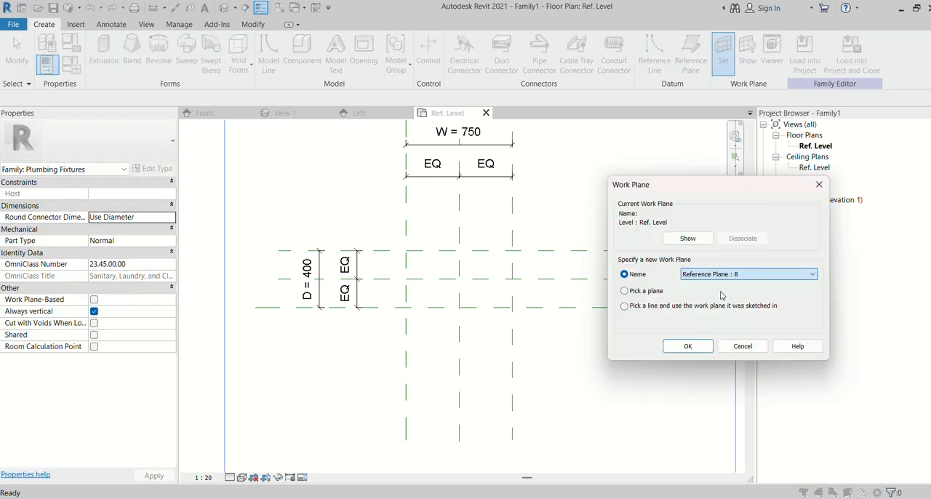
click(688, 346)
- Start an extrusion and sketch a rectangle about 920 by 620 mm enclosing the width and depth reference planes
click(103, 50)
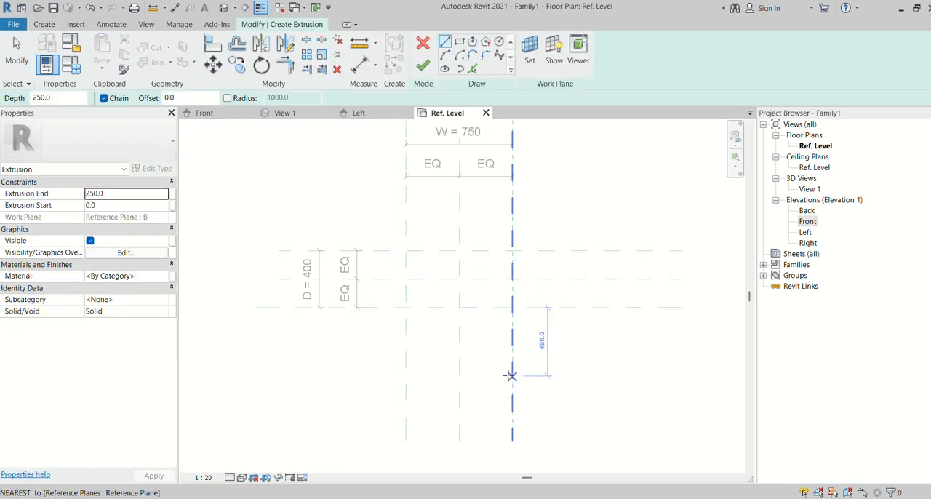
click(381, 233)
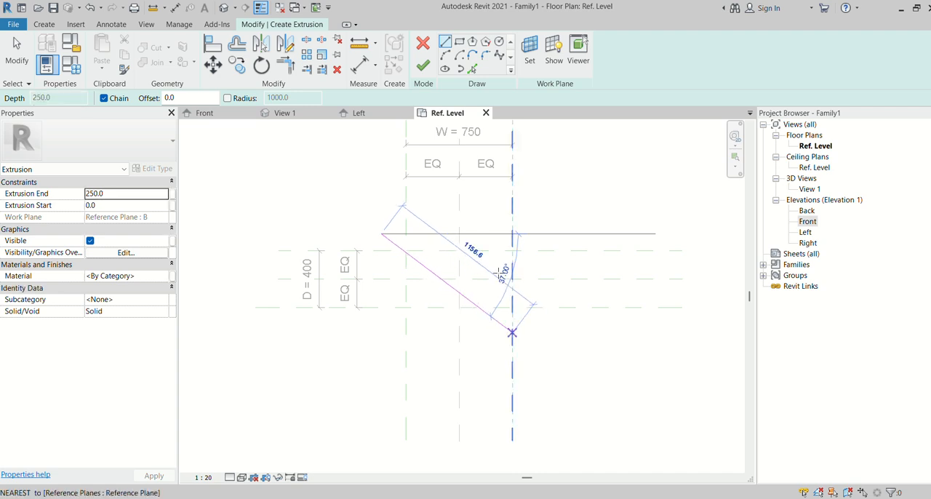
click(459, 42)
click(394, 236)
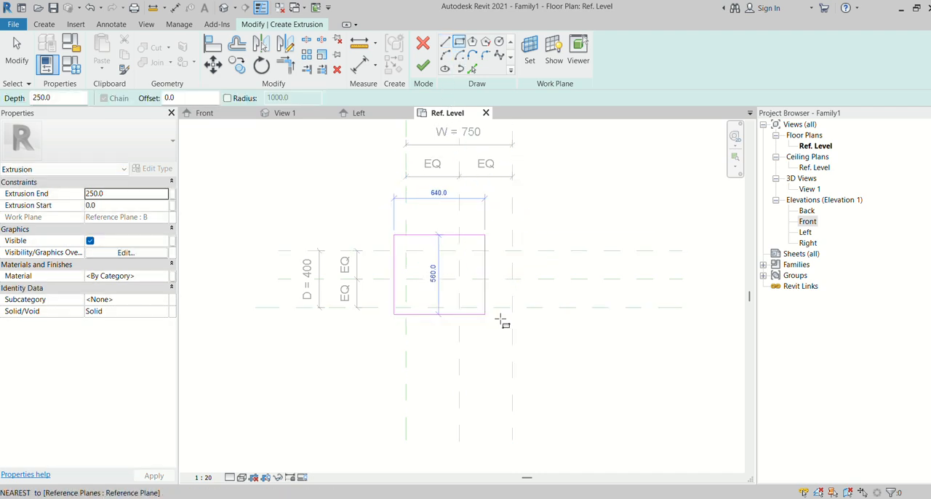
click(525, 323)
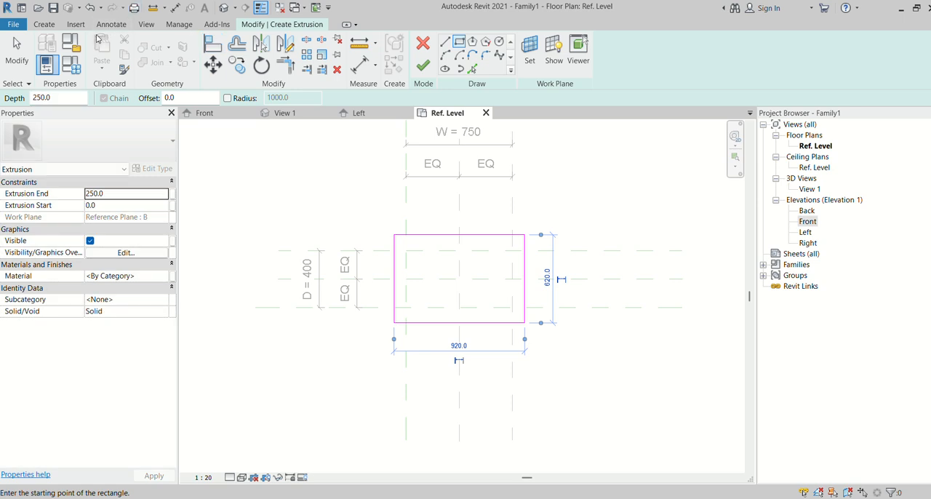
- Align the four sides of the sketched rectangle with the outer width and depth reference planes
click(212, 43)
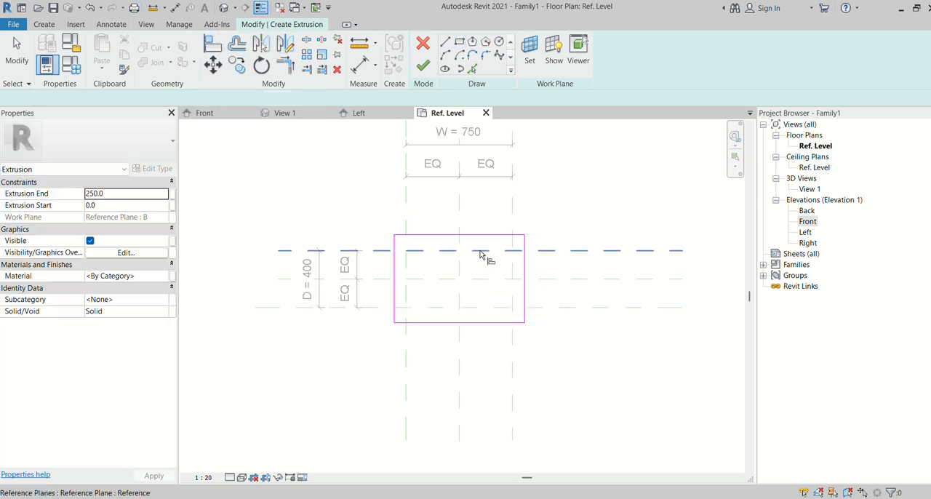
click(482, 251)
click(482, 237)
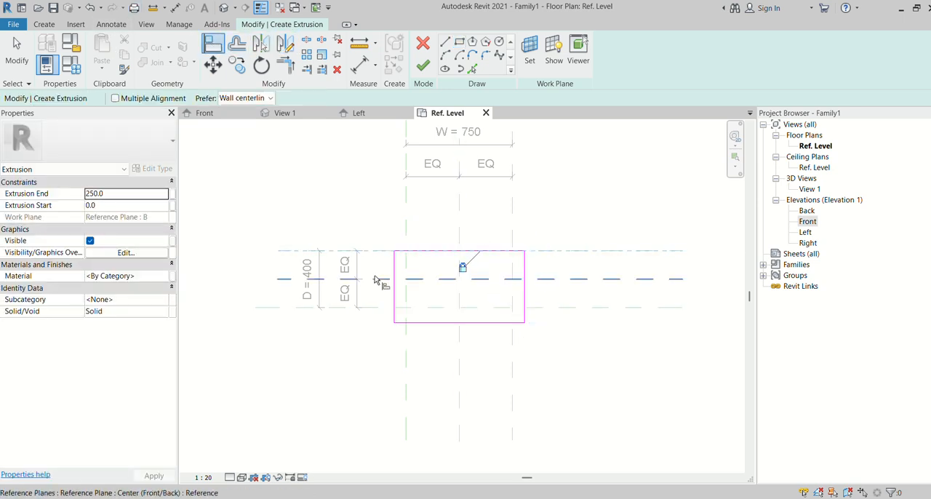
click(406, 270)
click(395, 271)
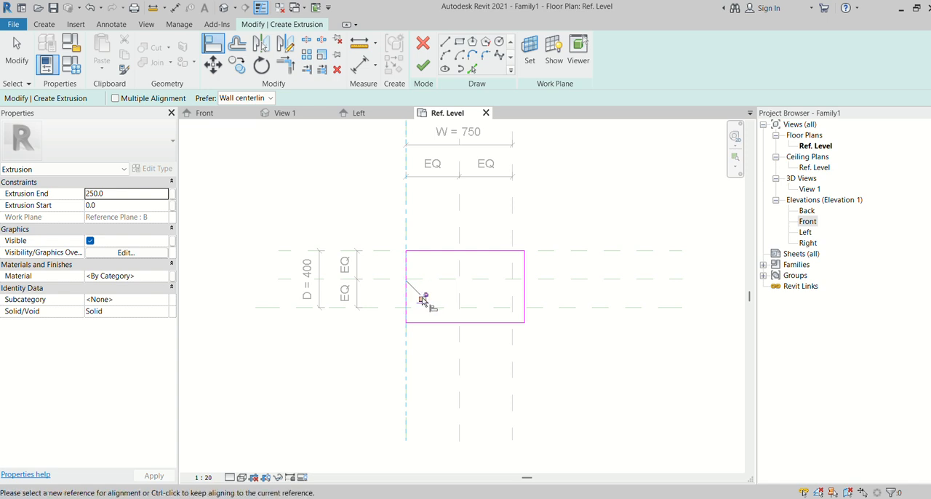
click(427, 307)
click(436, 323)
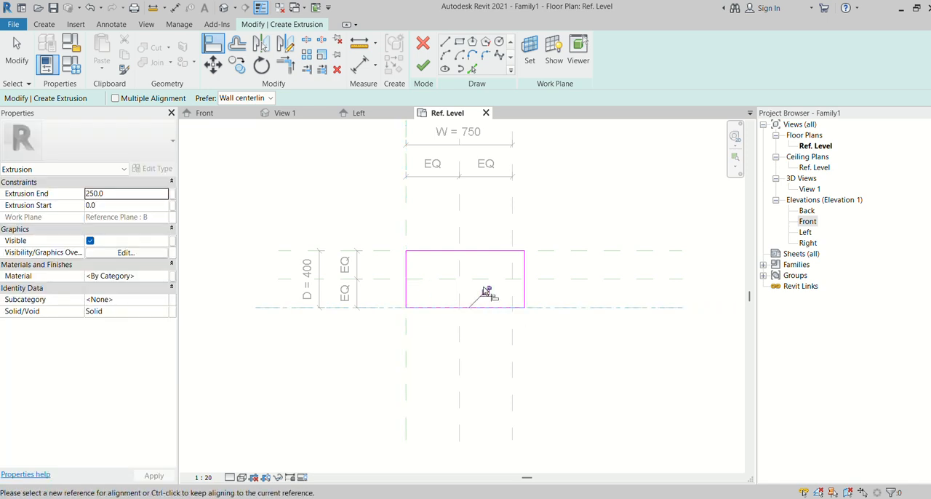
click(513, 267)
click(524, 271)
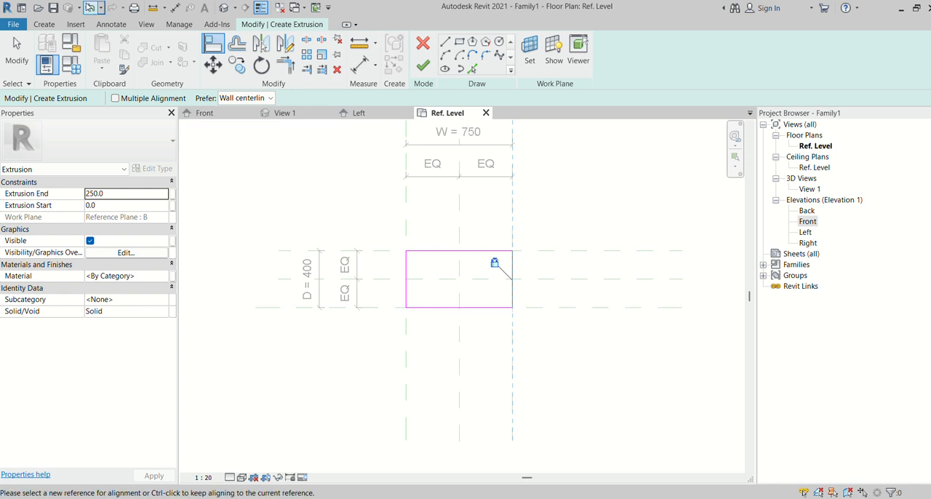
click(19, 46)
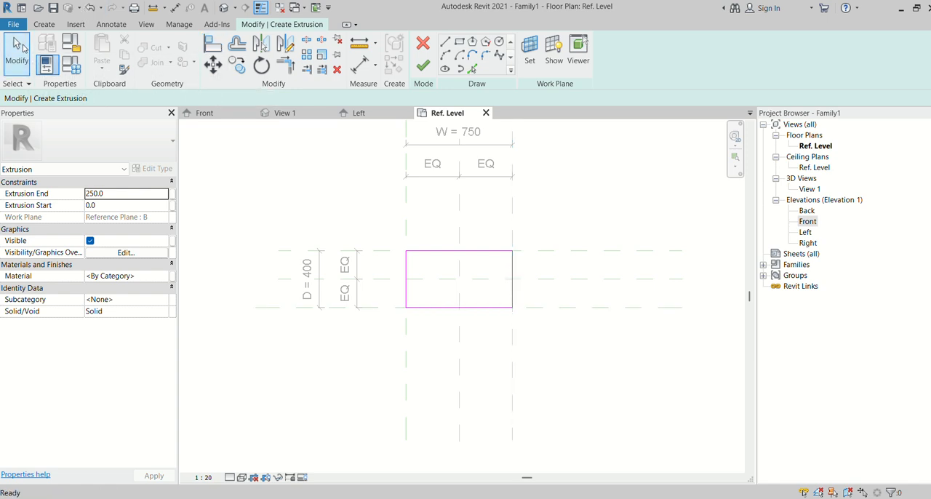
- Offset copies of the back, left and right sides of the sketched rectangle 40 mm inward
click(237, 44)
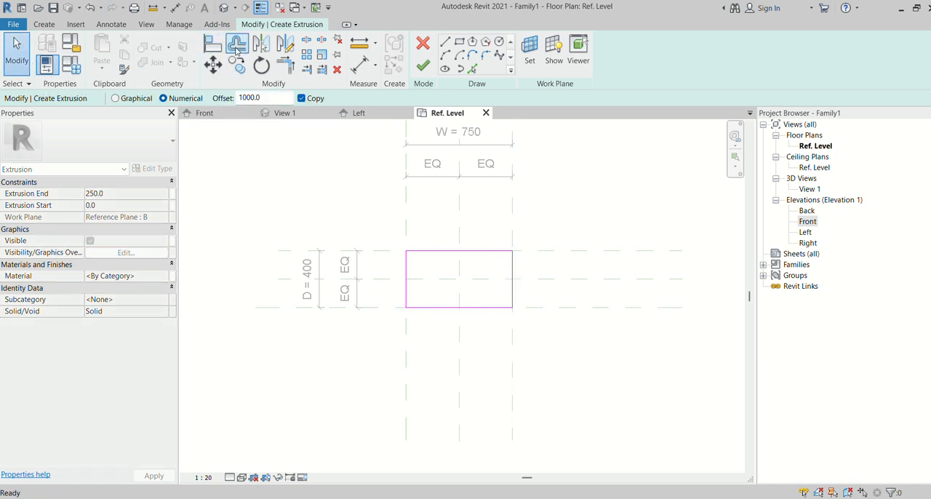
double_click(264, 99)
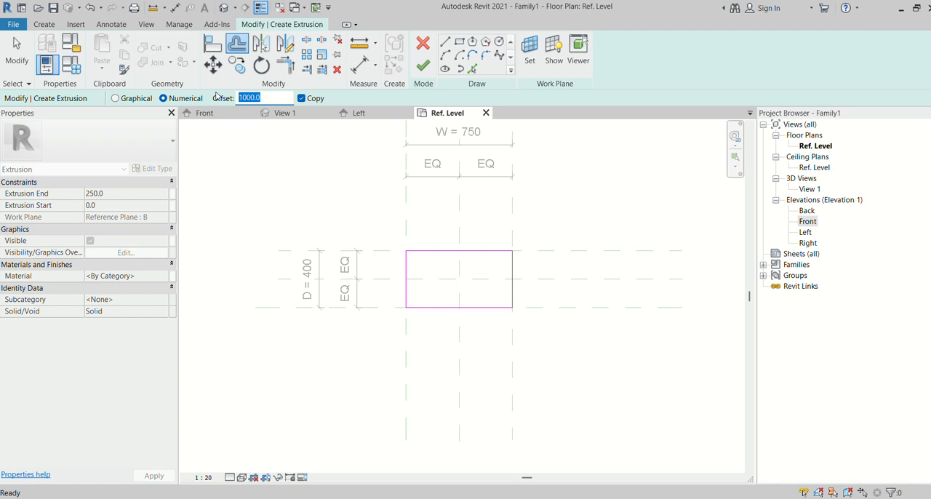
text(40)
scroll(442, 269, up, 3)
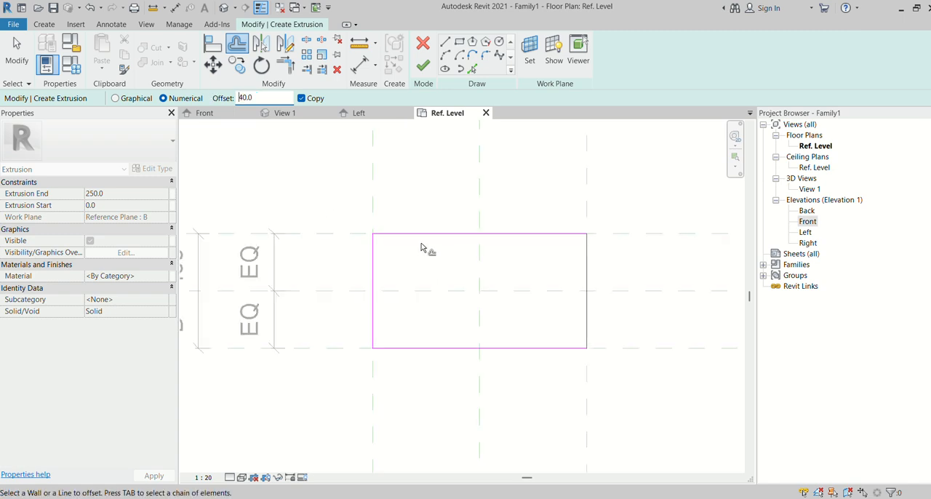
click(419, 246)
click(378, 268)
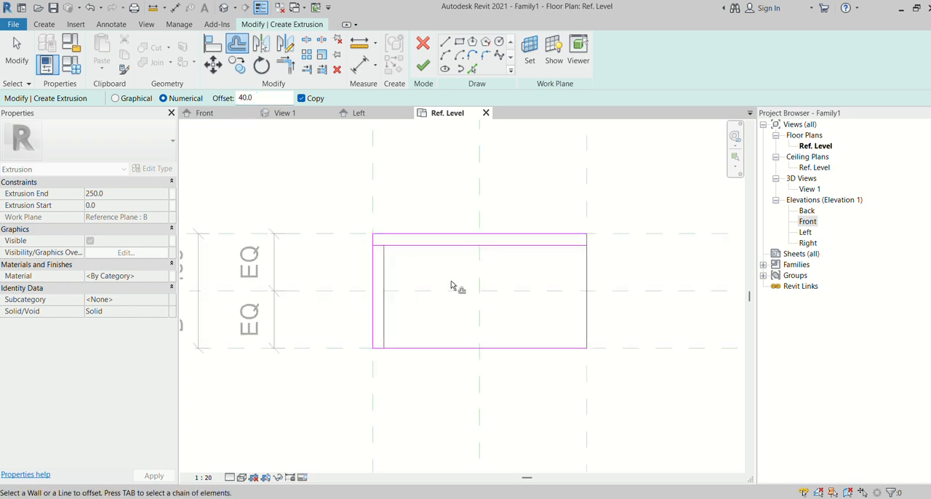
click(584, 290)
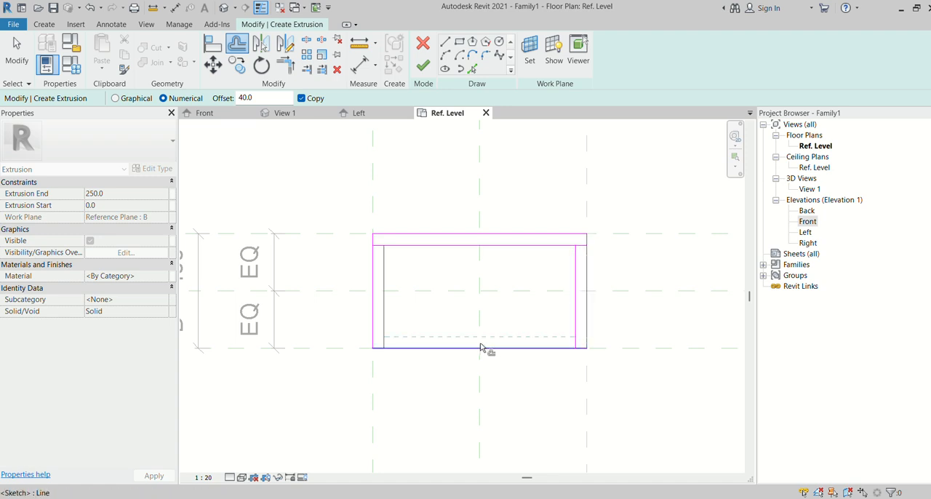
- Offset a copy of the rectangle's front side 20 mm inward
double_click(259, 97)
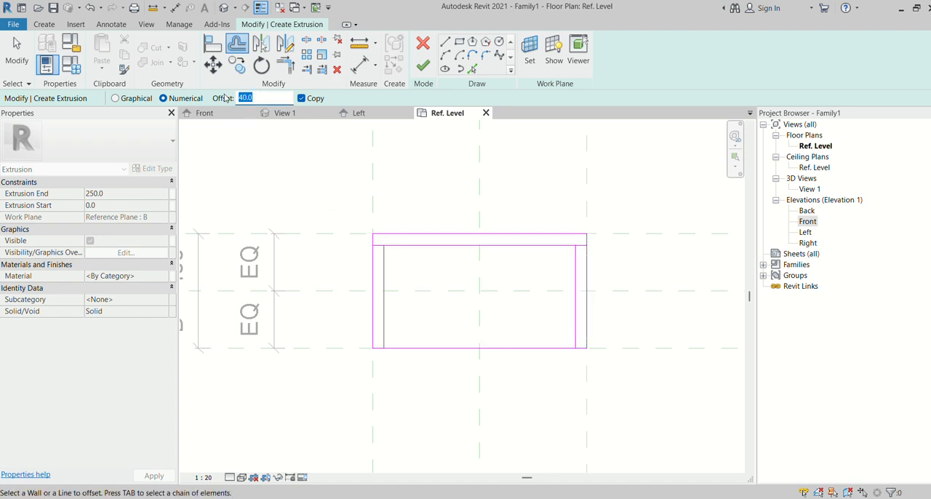
text(20.0)
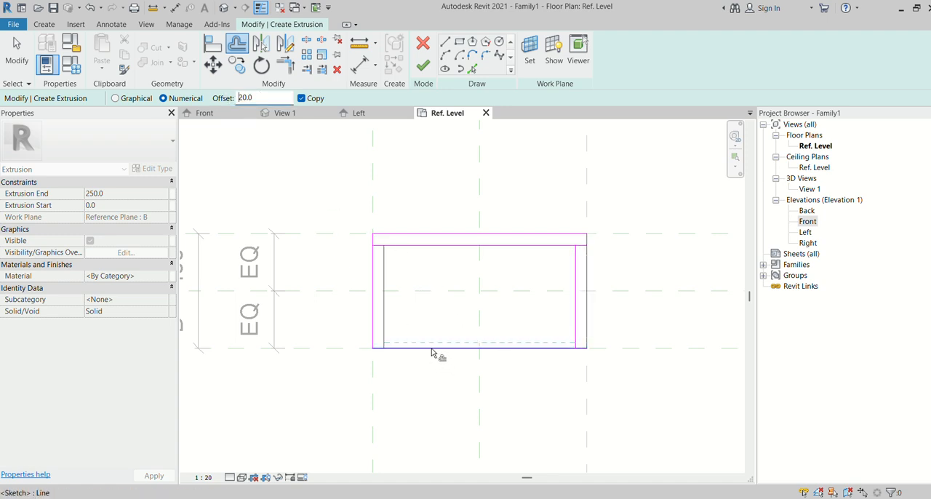
click(432, 349)
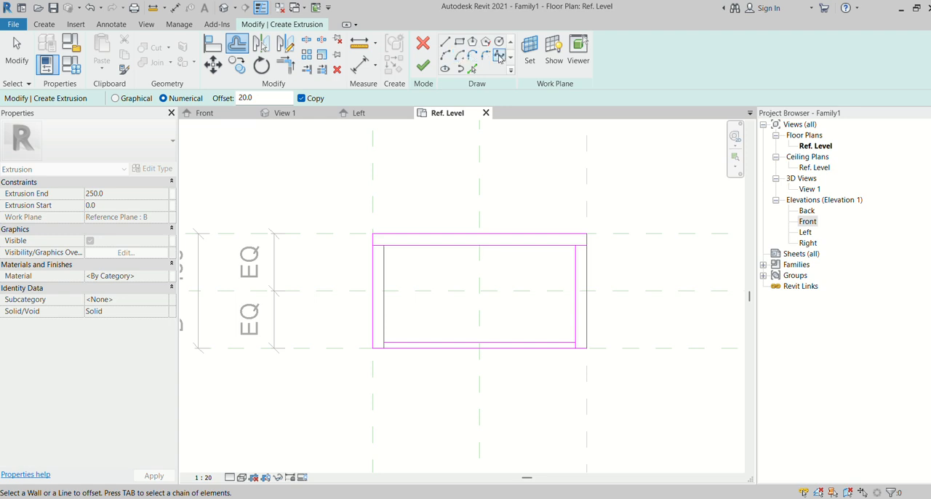
- Fillet the two back corners of the inner outline with a radius of about 80 mm
click(486, 56)
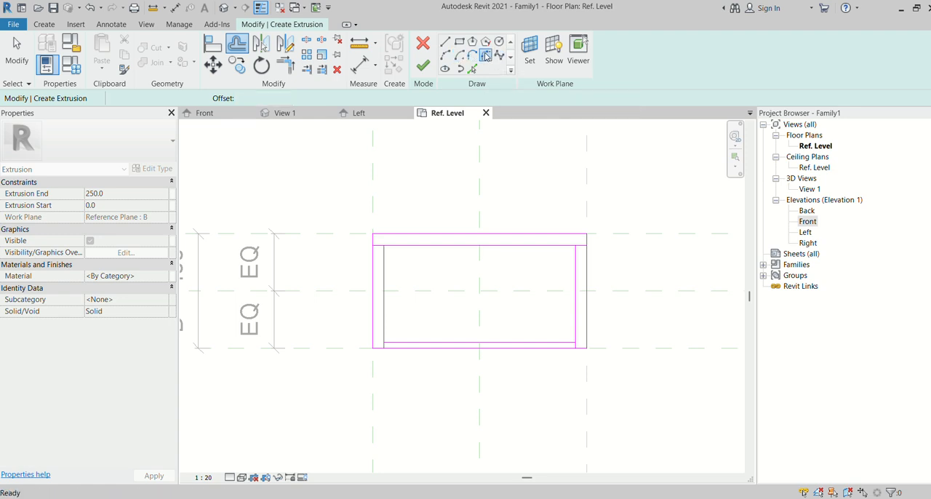
click(384, 265)
click(388, 246)
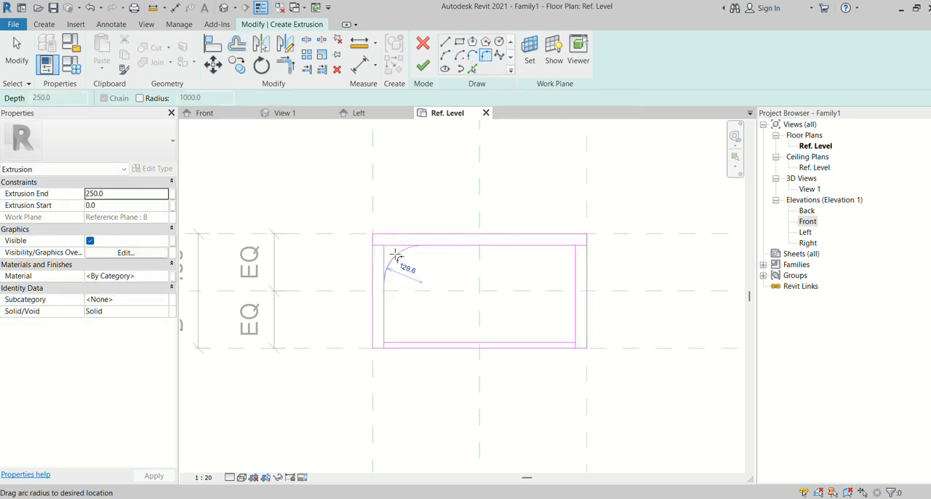
click(400, 256)
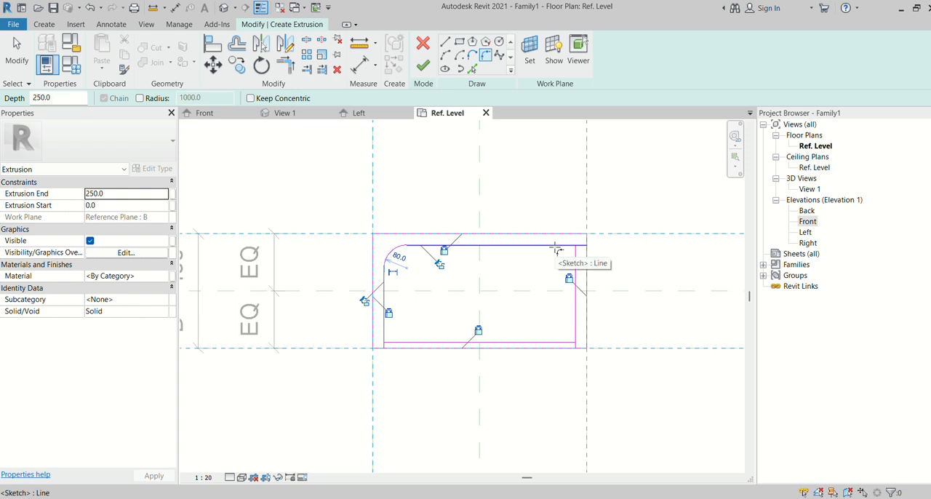
click(556, 245)
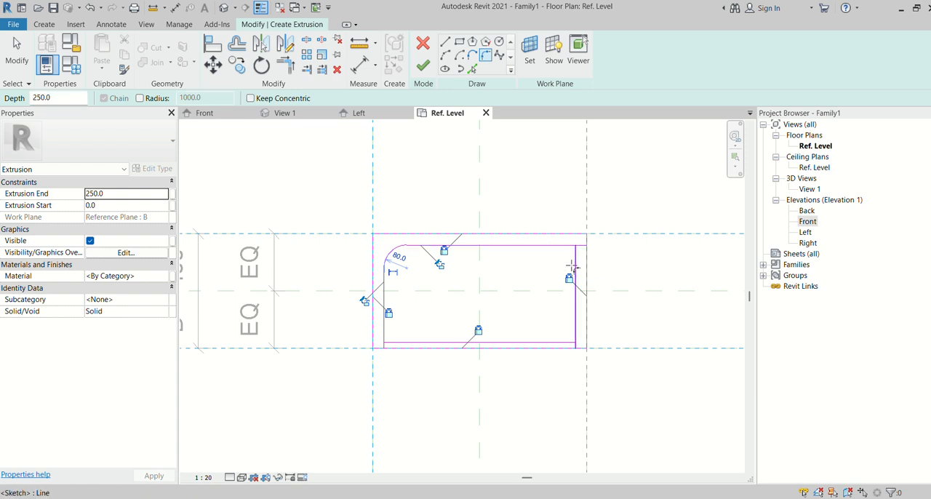
click(572, 266)
click(561, 258)
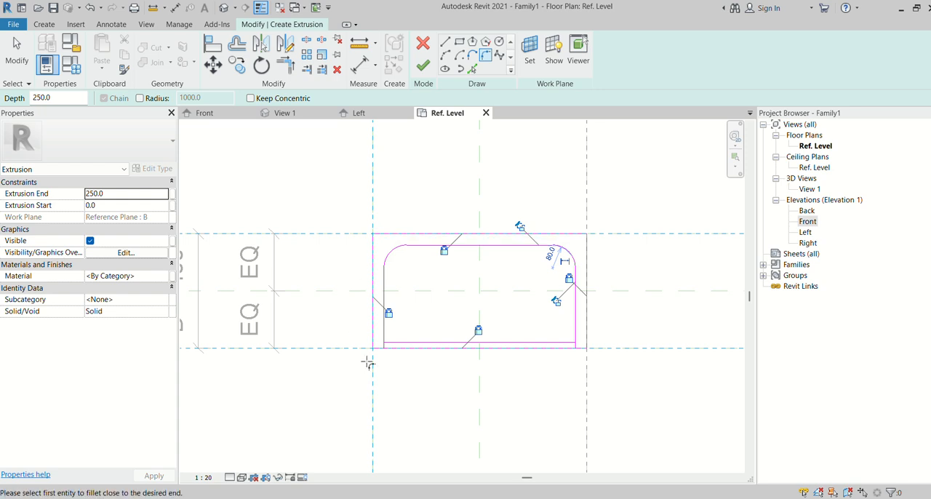
- Fillet the two front corners of the inner outline, giving the left one a radius of about 60 mm
scroll(366, 359, up, 2)
click(389, 328)
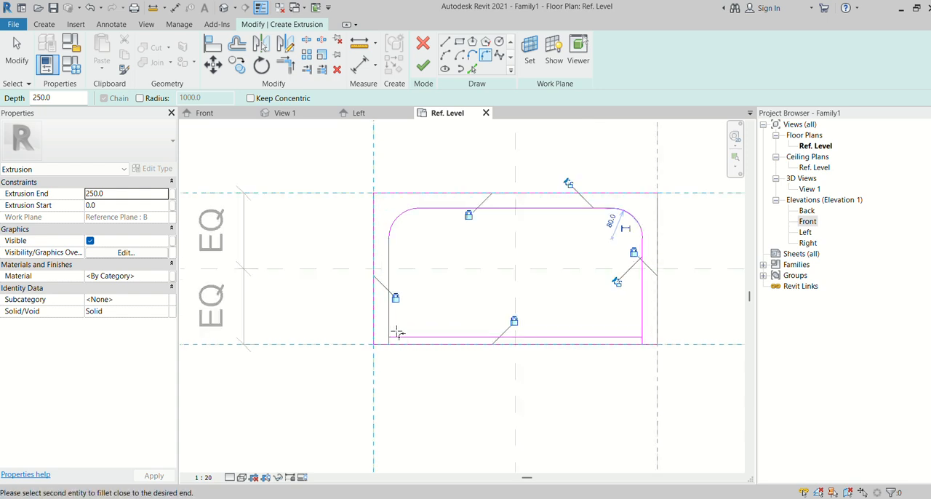
click(408, 338)
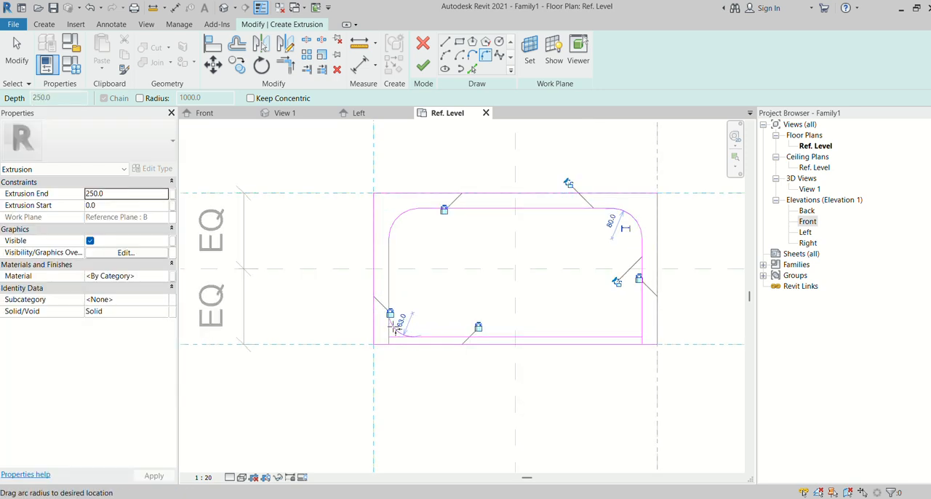
click(395, 324)
click(622, 338)
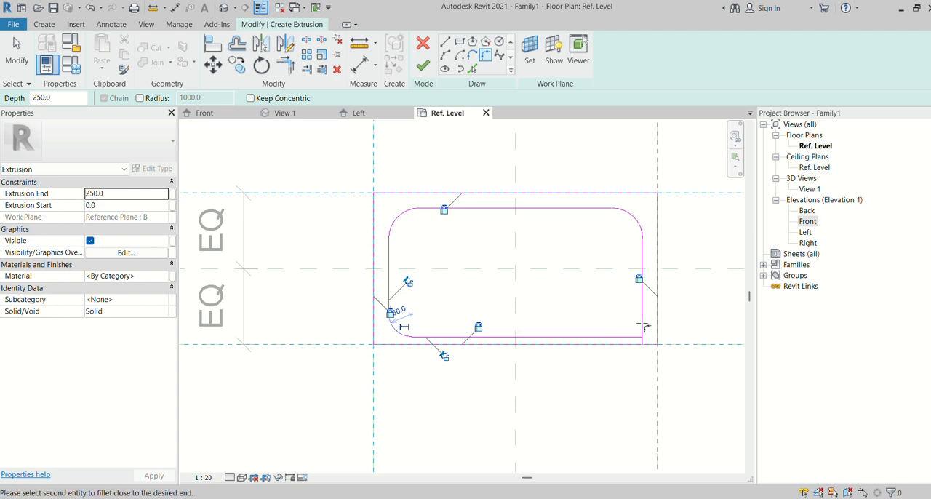
click(642, 322)
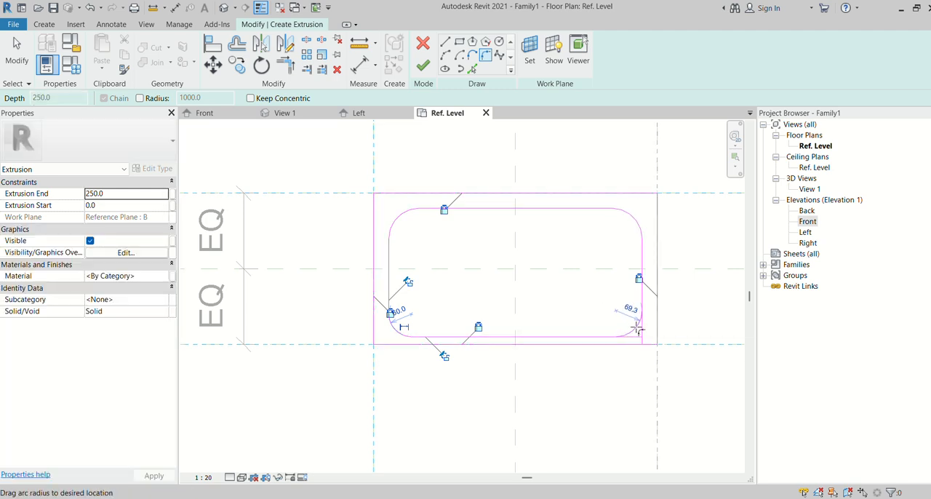
click(636, 330)
key(Escape)
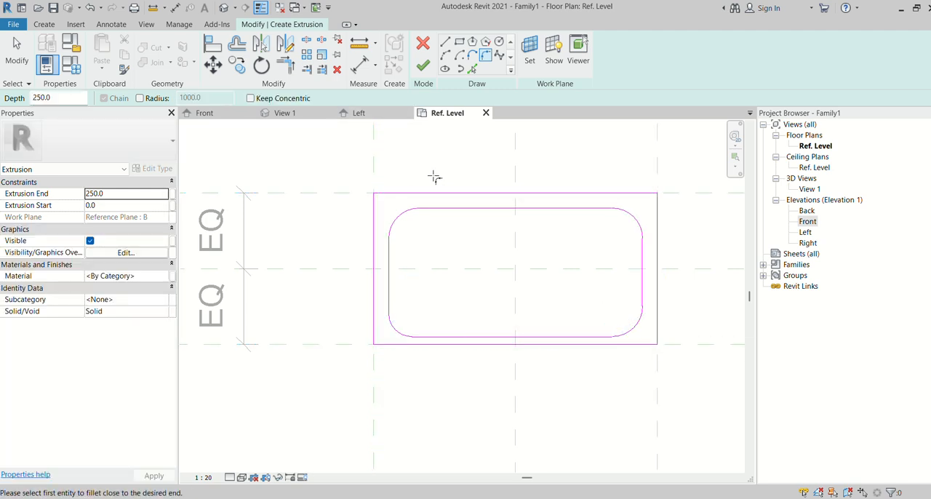
- Finish the extrusion from the rectangle and its rounded inner outline, and show it in the default 3D view
click(402, 223)
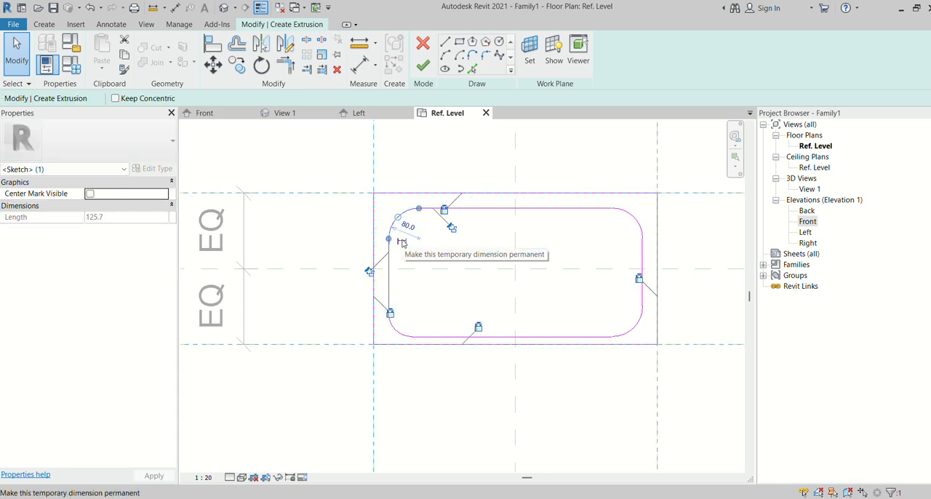
key(Escape)
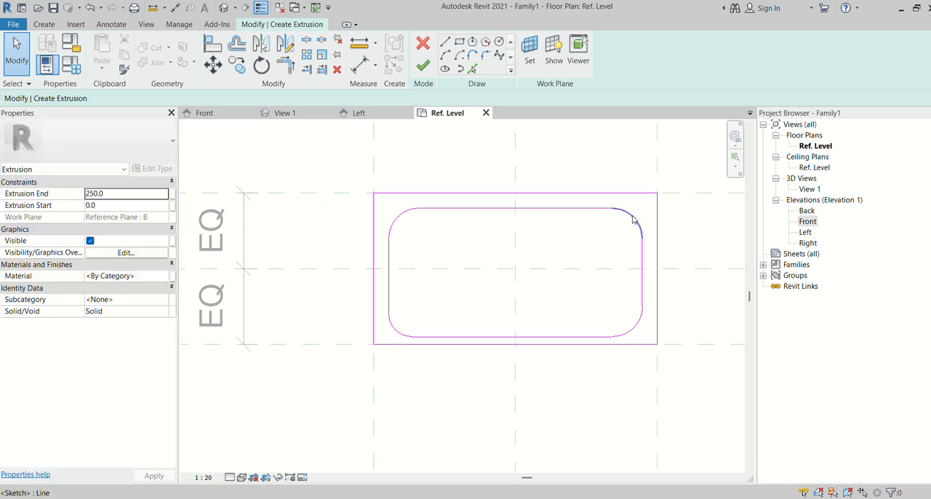
click(630, 216)
key(Escape)
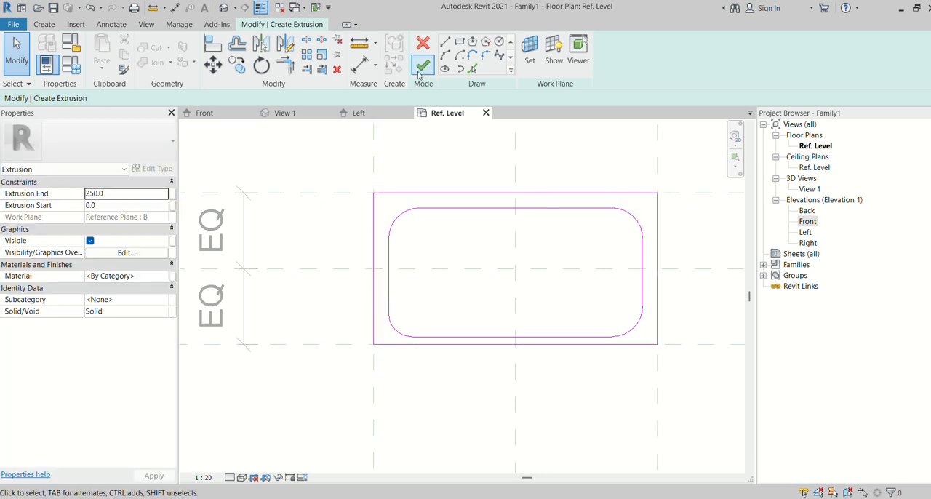
click(422, 66)
key(Escape)
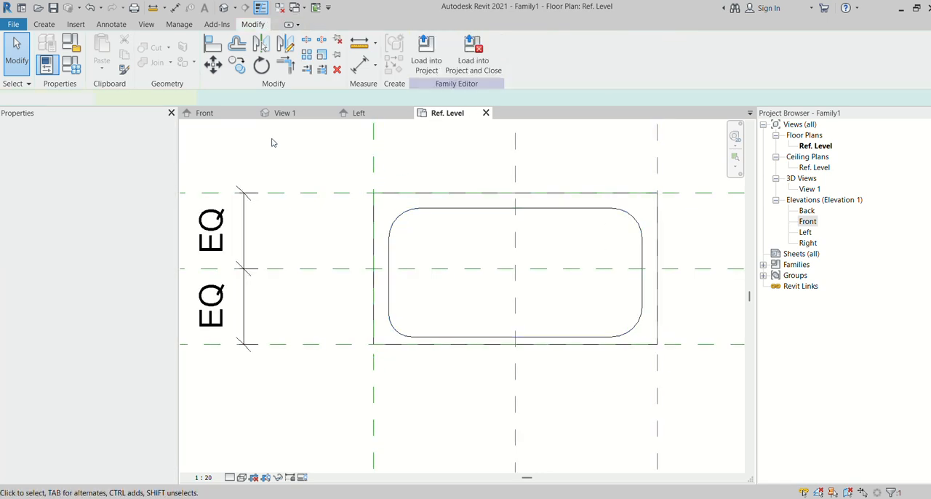
click(224, 8)
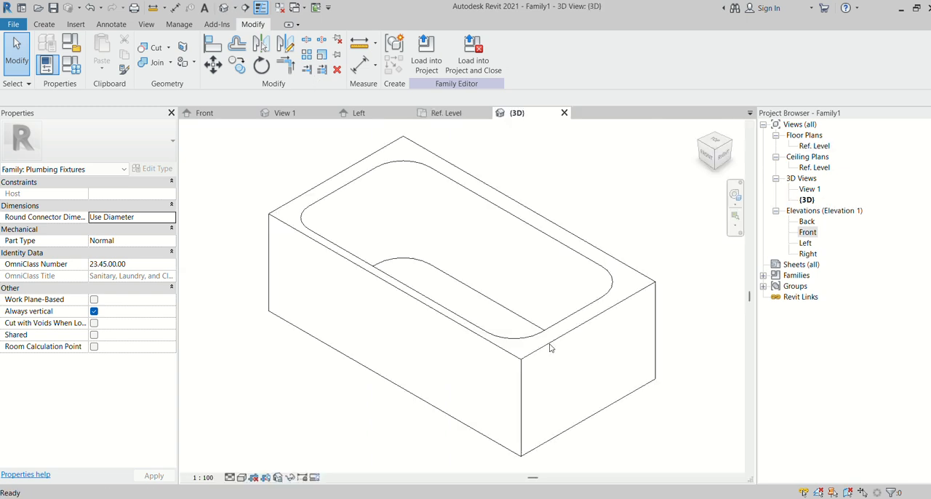
- In the Front elevation, align the extrusion's top face with the upper reference plane of the H dimension and lock it
double_click(807, 232)
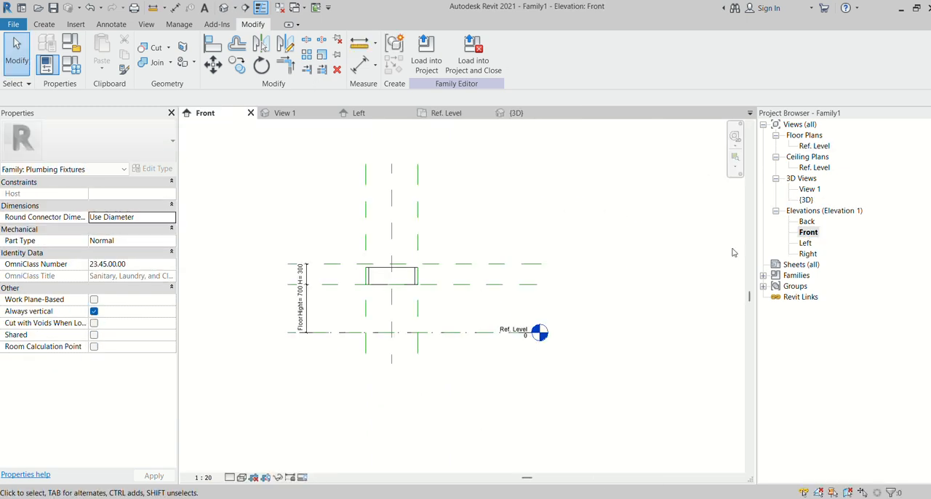
scroll(320, 267, up, 2)
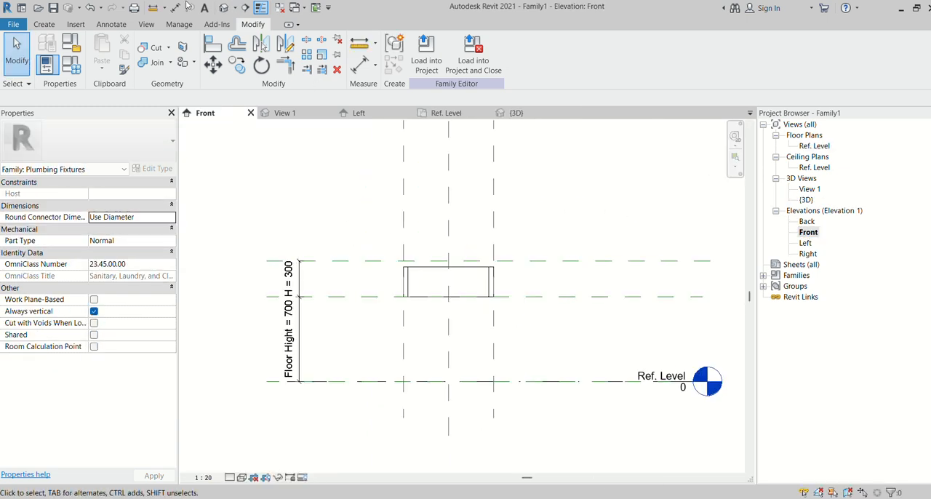
click(110, 25)
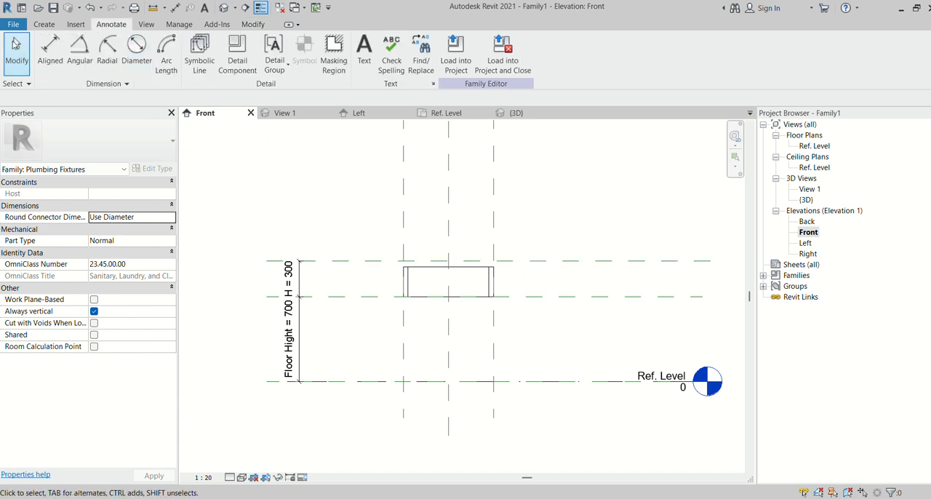
click(44, 24)
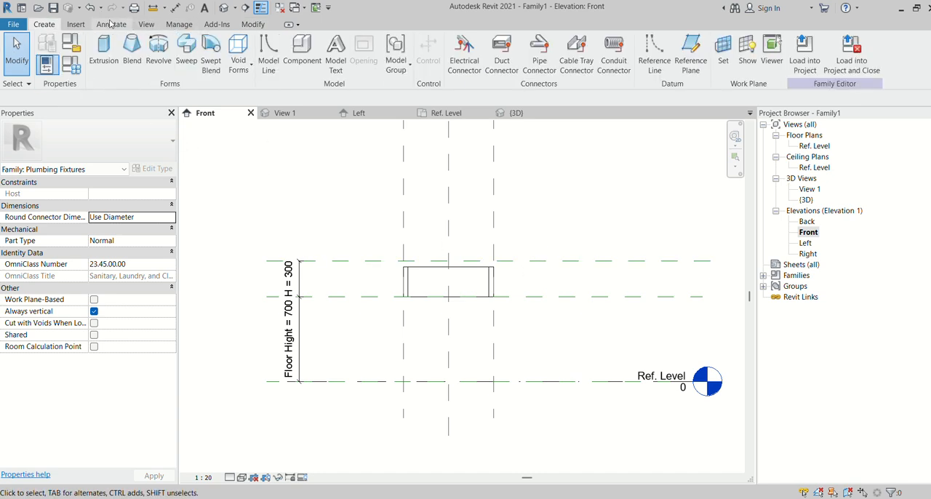
click(111, 24)
click(252, 25)
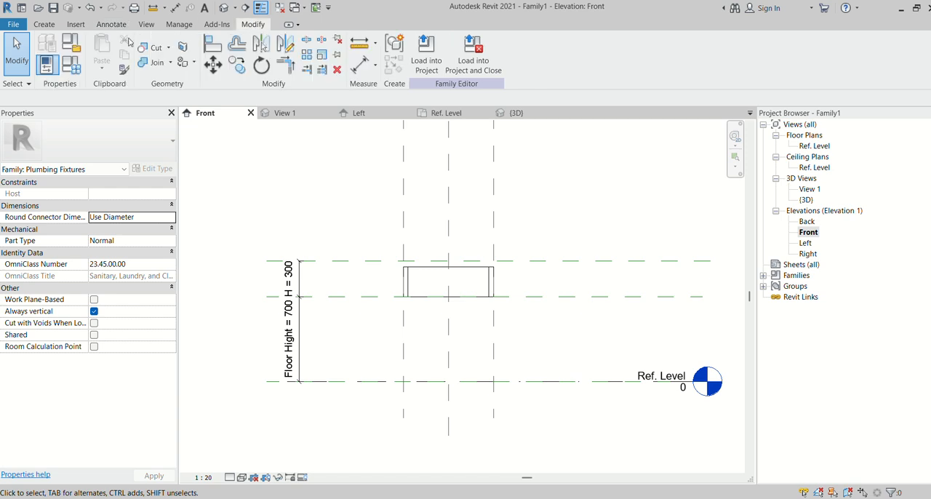
click(211, 44)
click(542, 261)
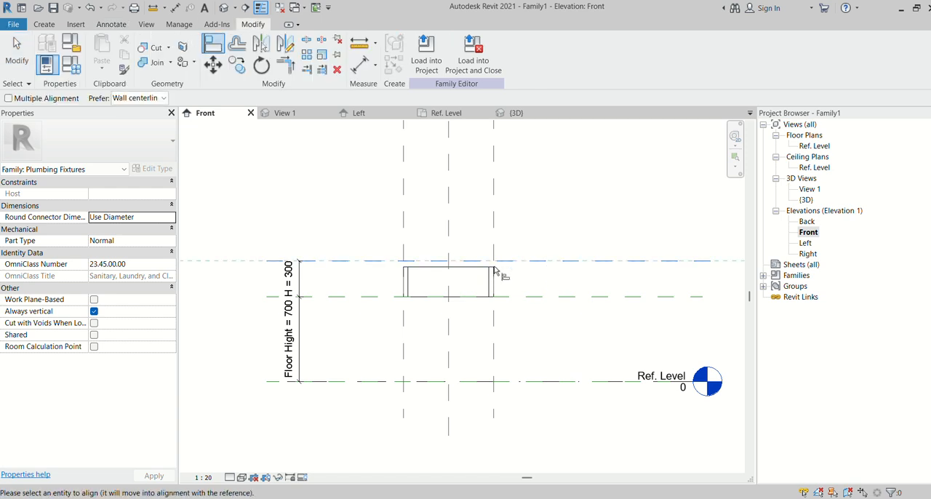
click(466, 268)
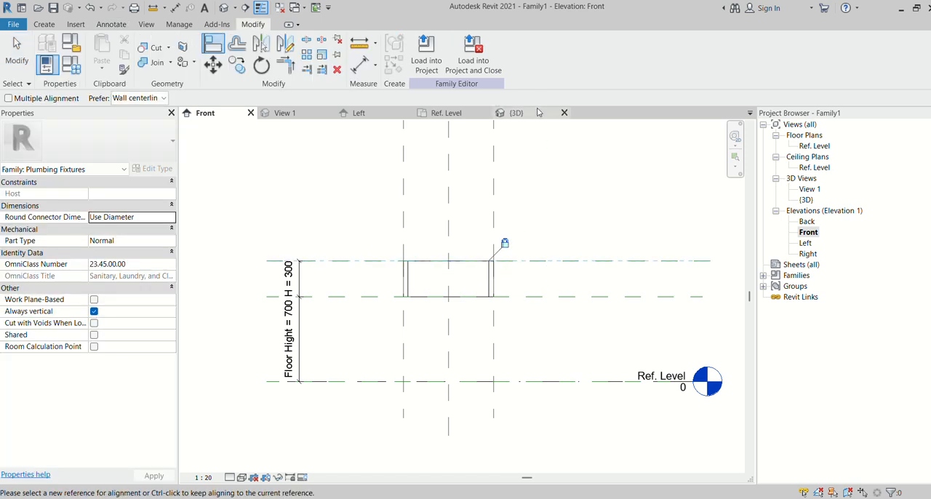
- Set the 3D view to Fine detail level and the Shaded visual style to show the hollow body
click(516, 113)
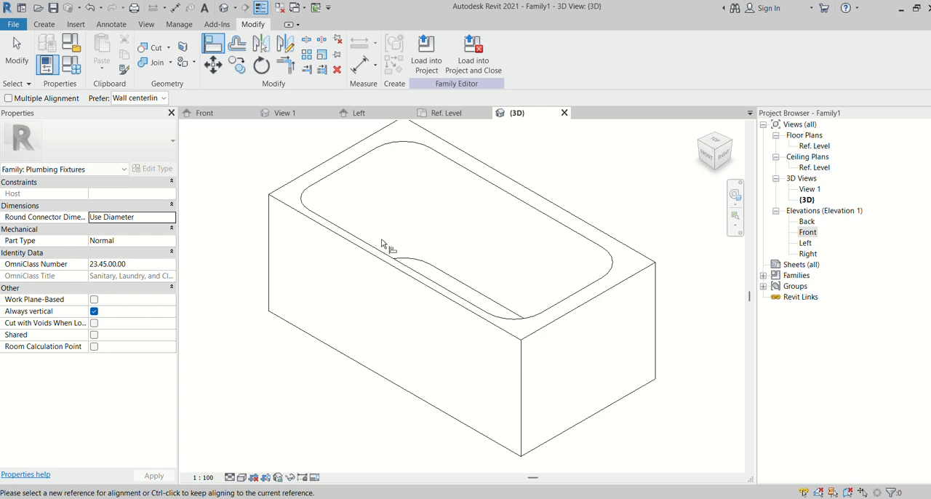
scroll(325, 265, down, 2)
click(233, 477)
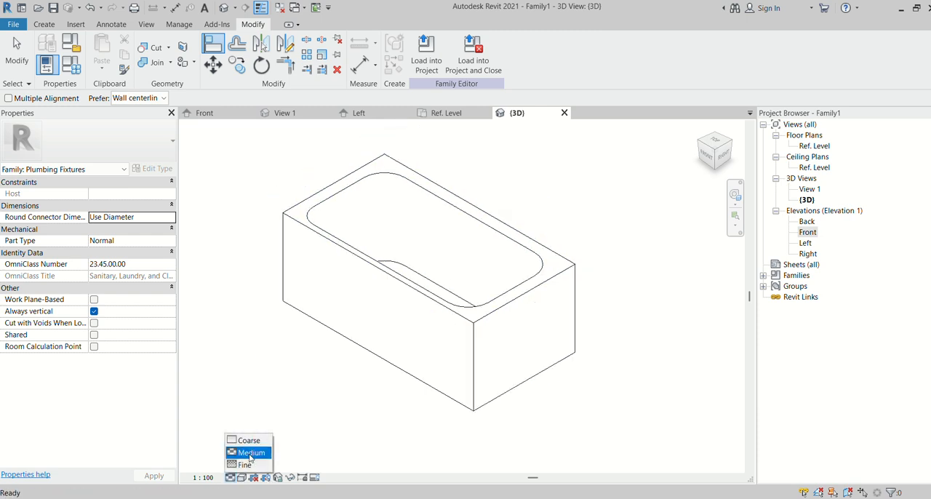
click(250, 454)
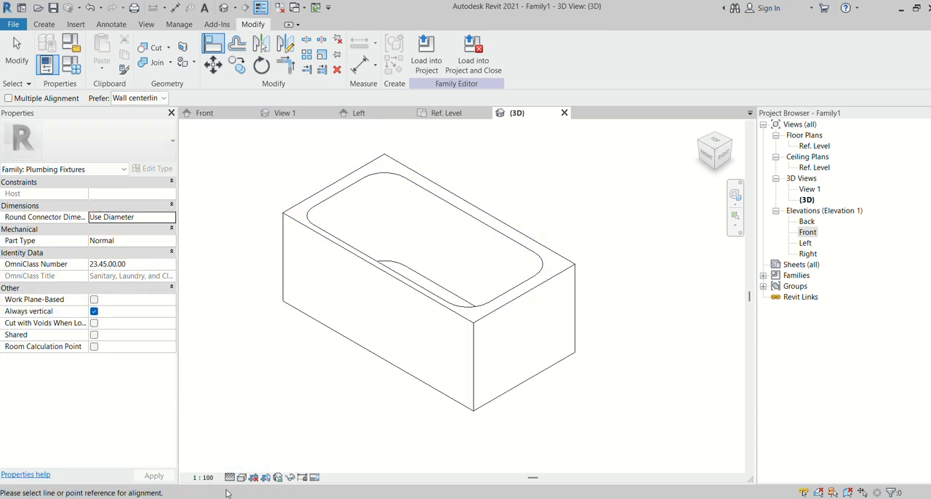
click(242, 478)
click(273, 439)
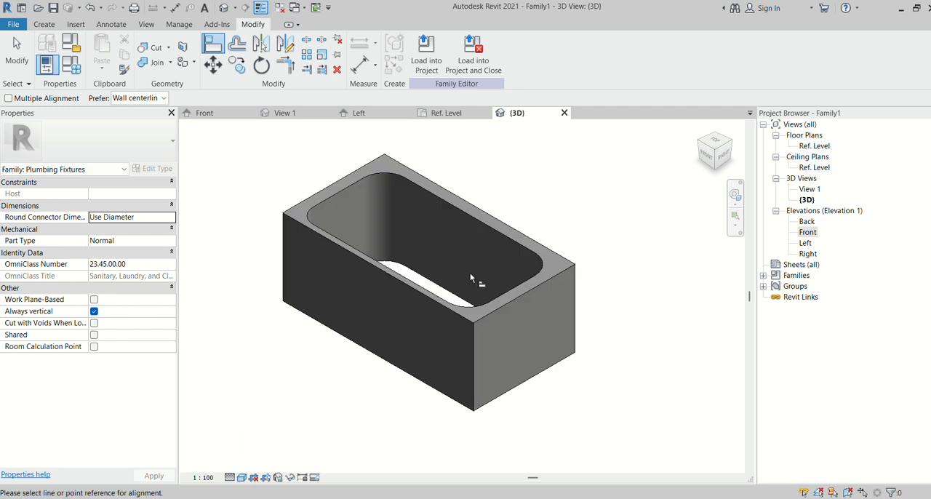
click(17, 52)
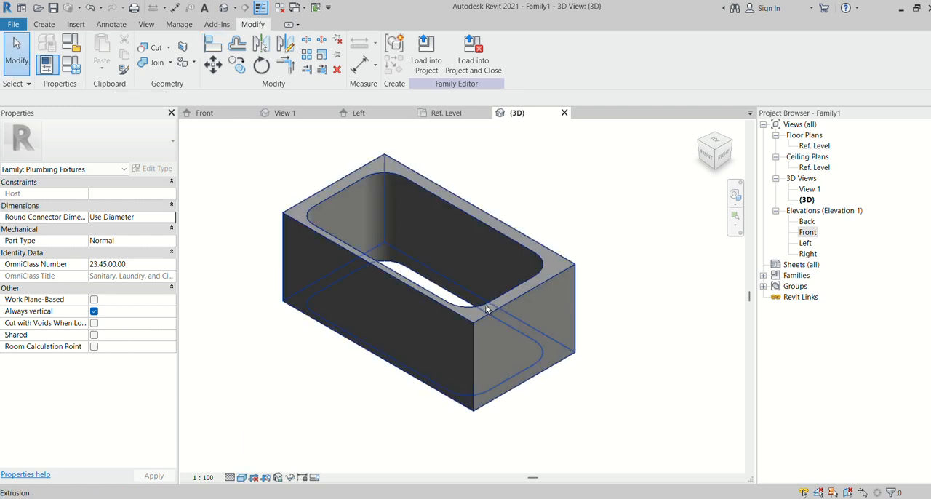
- In the Ref. Level floor plan, set the work plane to Reference Plane : B
shift+middle_drag(534, 349, 461, 297)
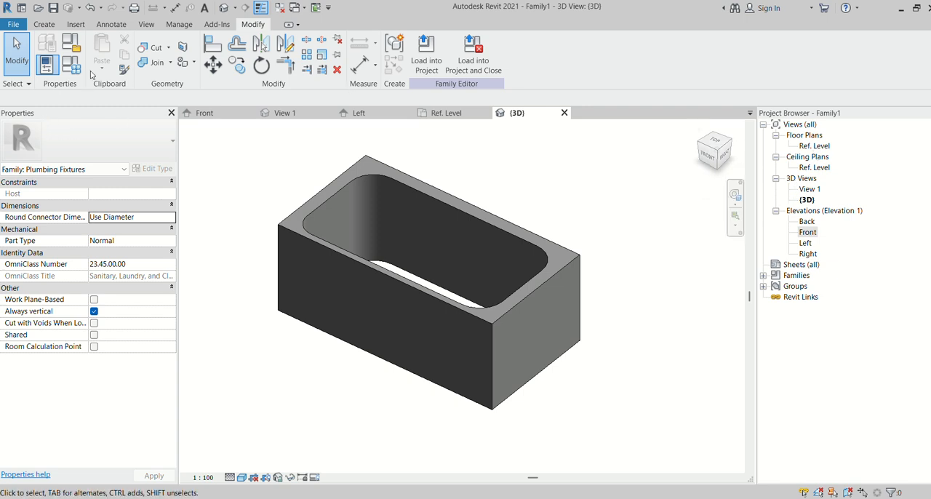
double_click(813, 146)
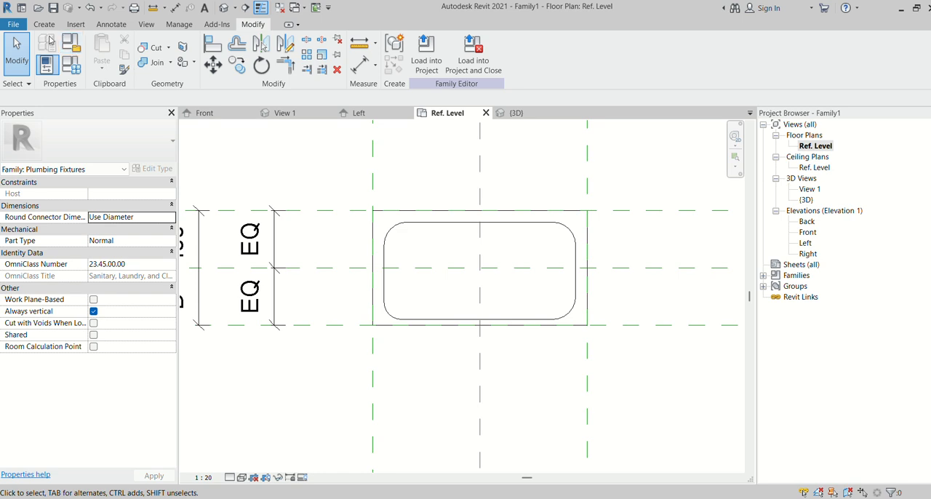
click(44, 24)
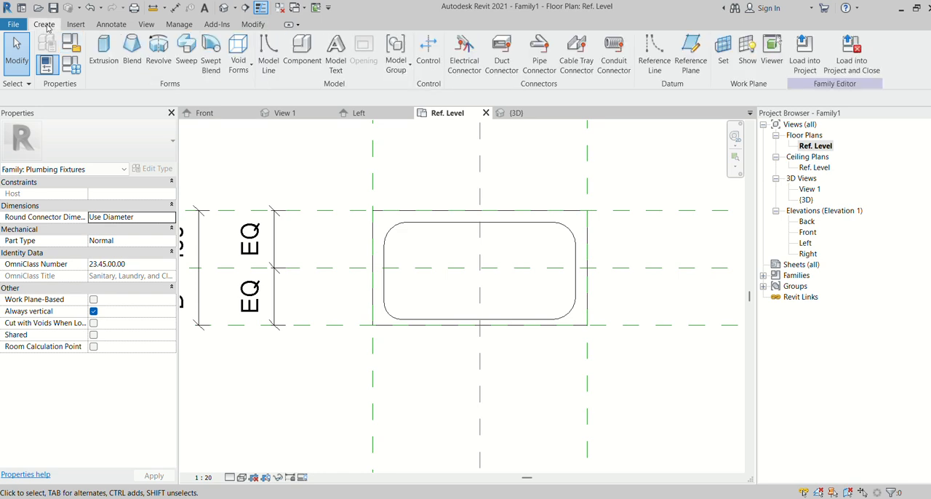
click(726, 60)
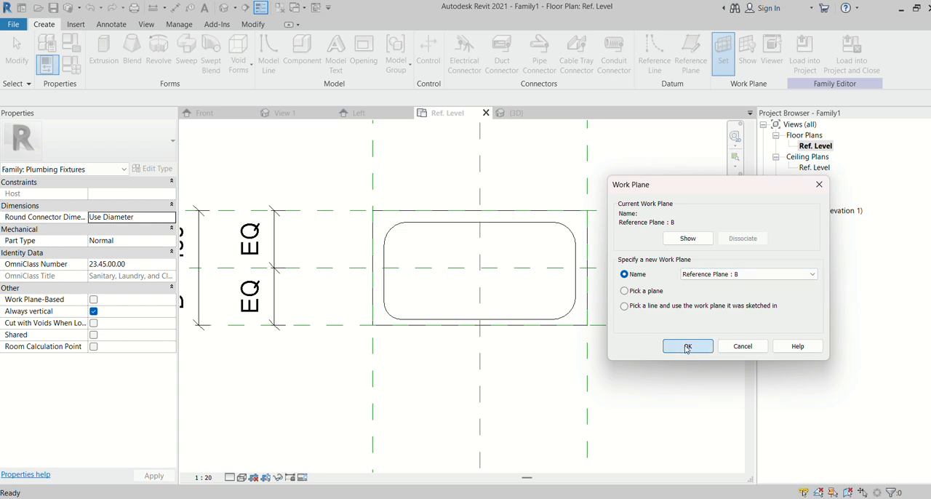
click(688, 347)
- Start a new extrusion and trace the basin's rounded inner outline as its closed profile using Pick Lines
click(104, 50)
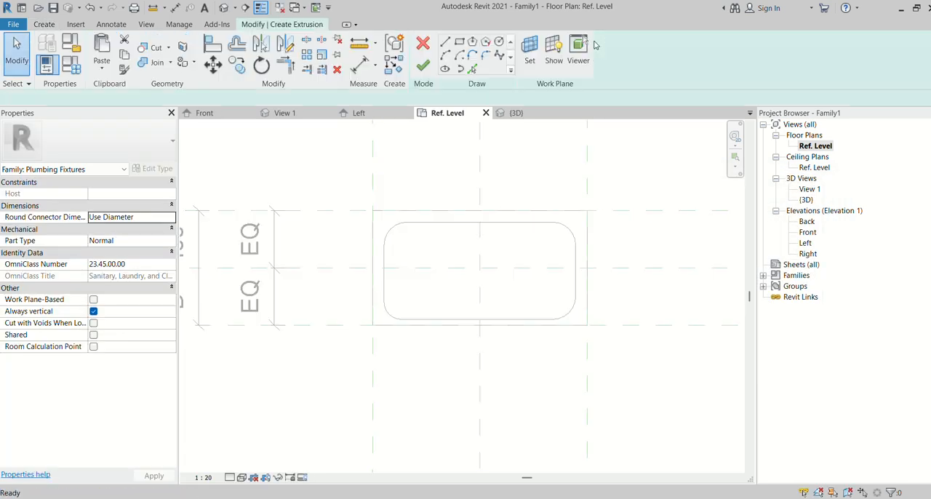
click(472, 69)
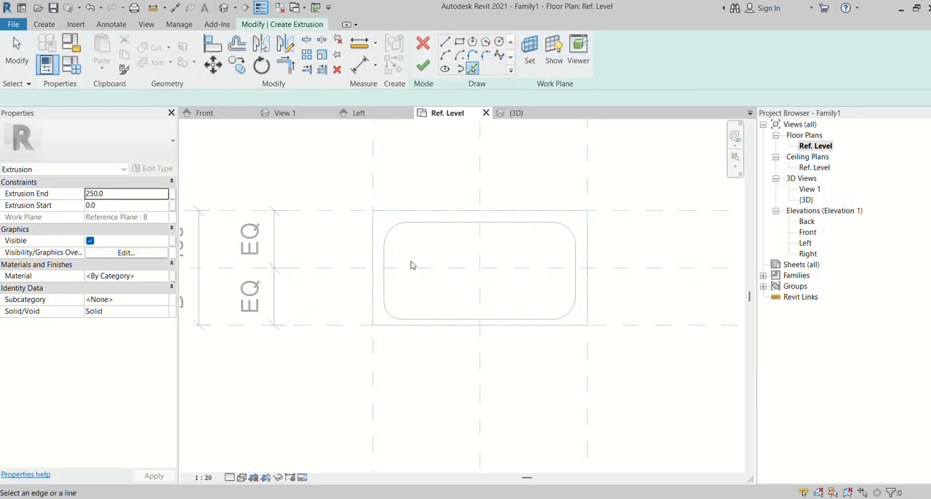
click(432, 227)
click(575, 234)
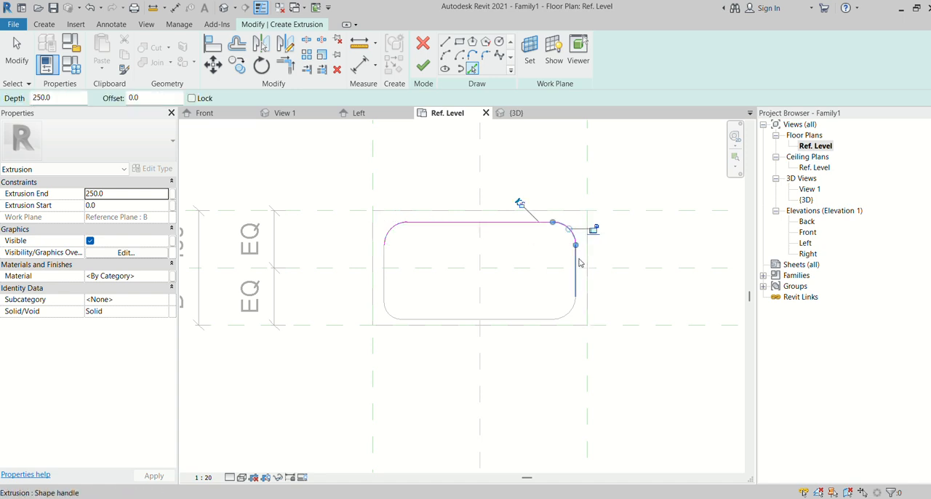
click(576, 269)
click(569, 313)
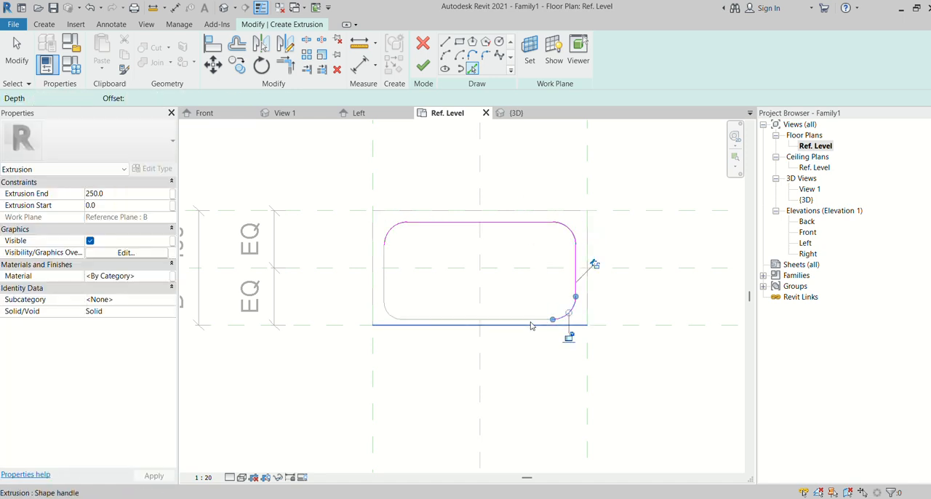
click(544, 320)
click(387, 313)
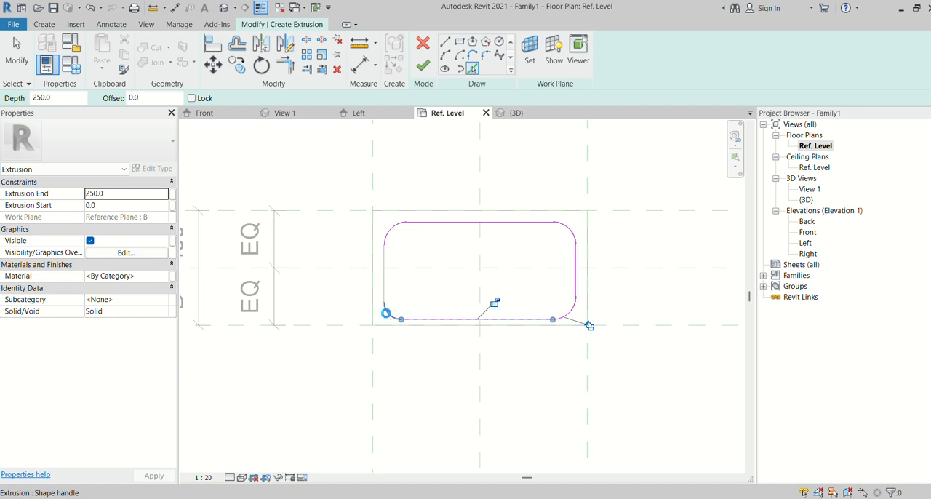
click(386, 287)
- Set the new extrusion's end to 40 mm, finish it as the basin floor, and view it in 3D
click(136, 197)
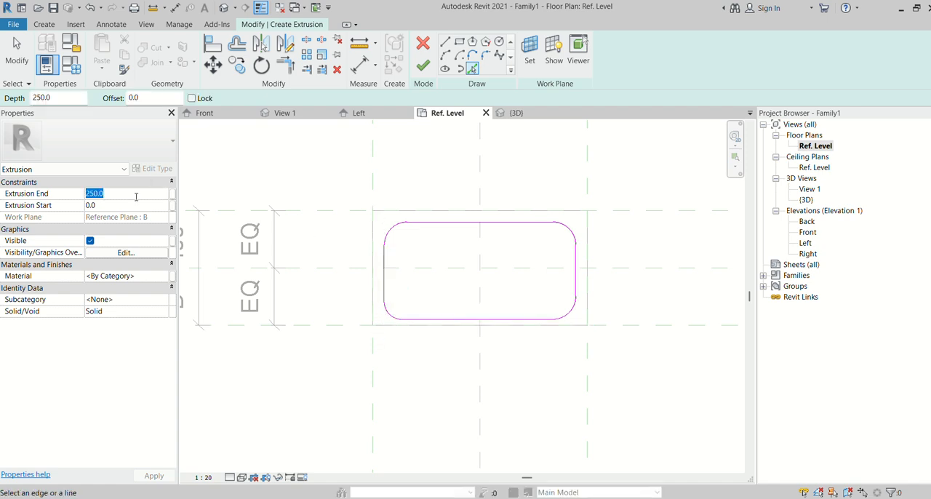
key(Return)
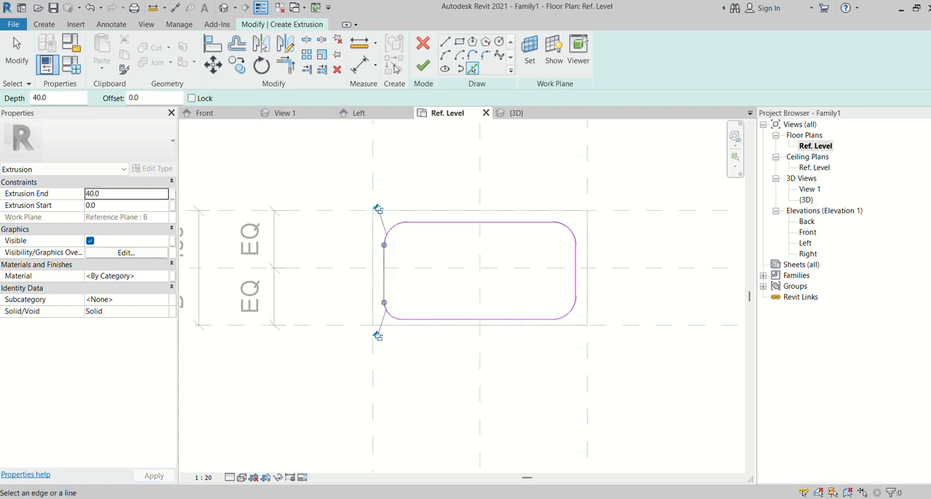
click(422, 66)
key(Escape)
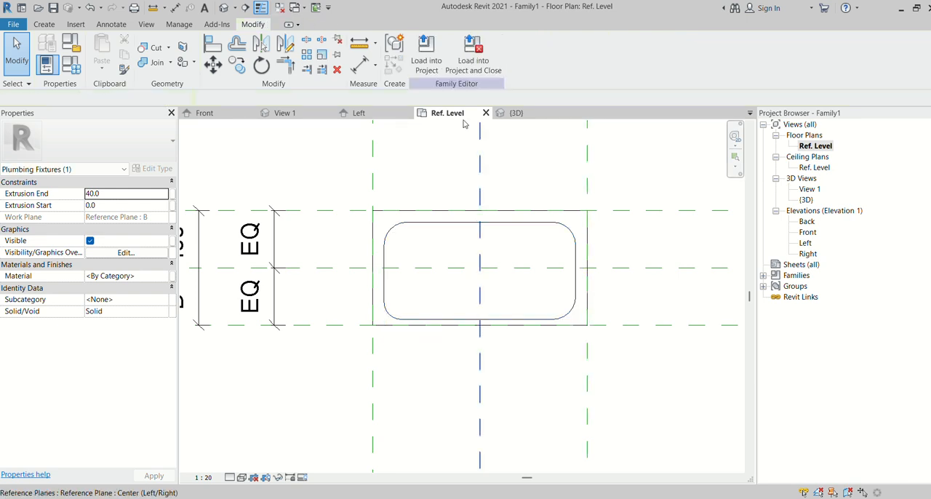
click(515, 113)
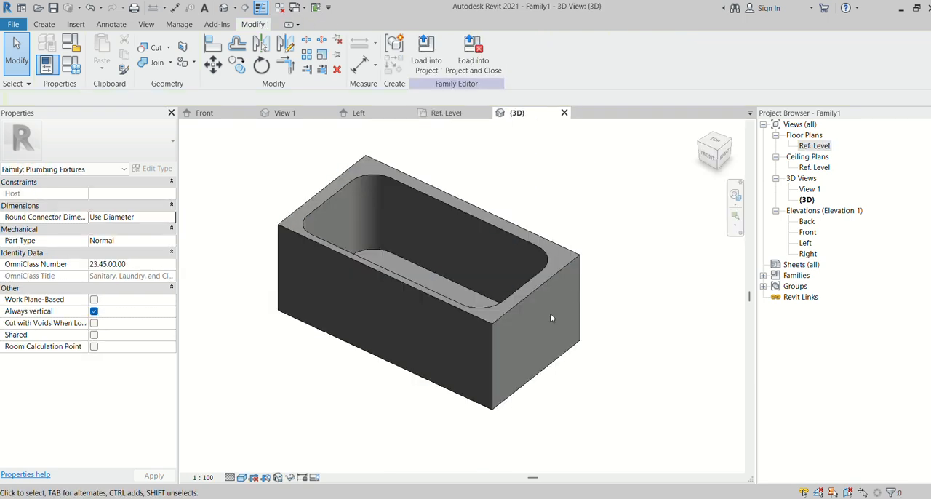
shift+middle_drag(603, 323, 623, 305)
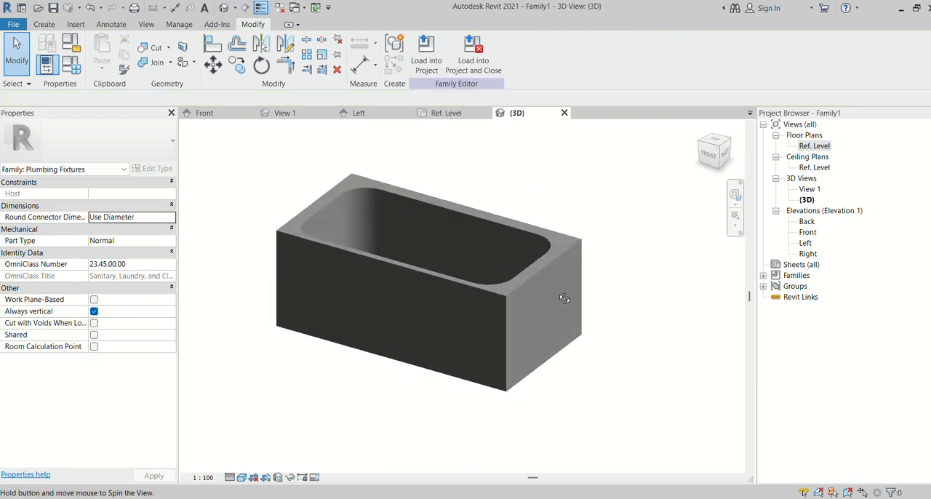
shift+middle_drag(560, 316, 499, 315)
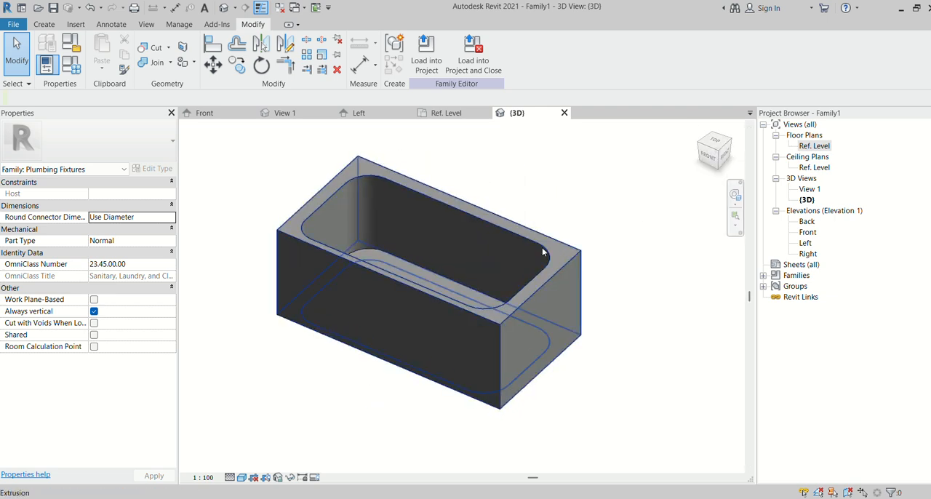
double_click(808, 146)
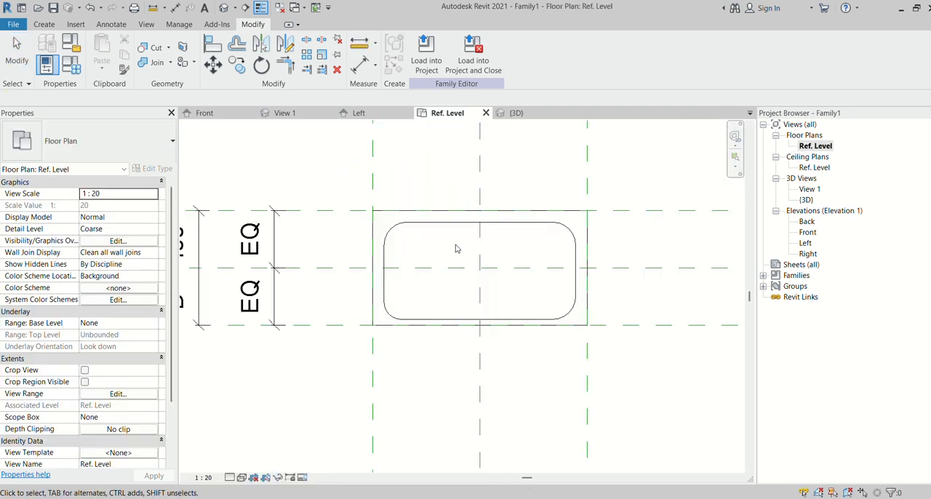
click(518, 113)
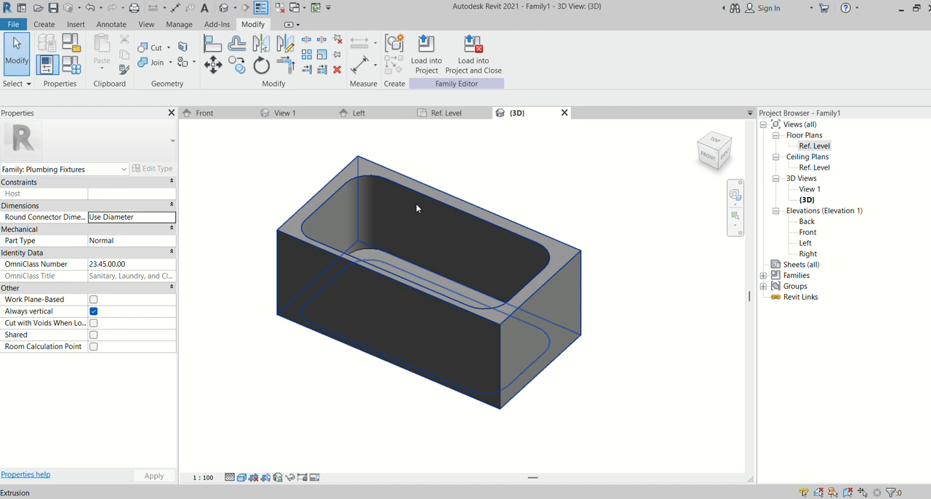
click(375, 248)
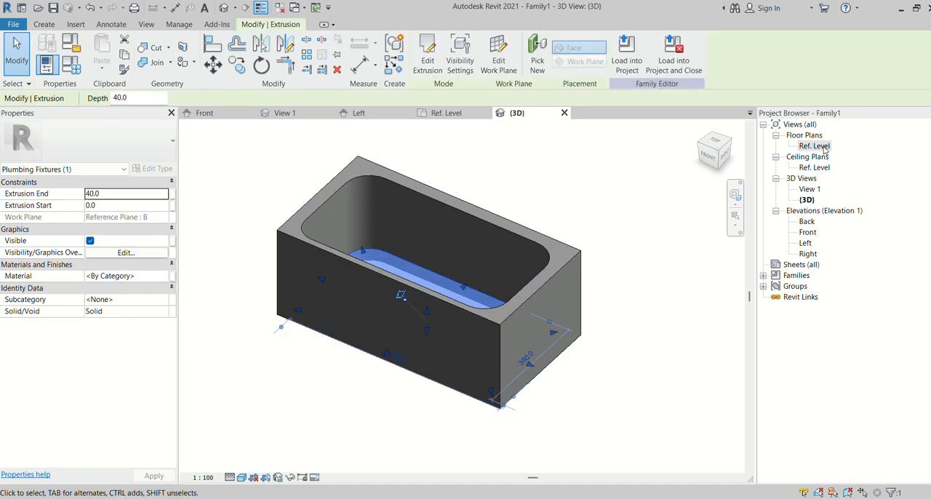
click(825, 147)
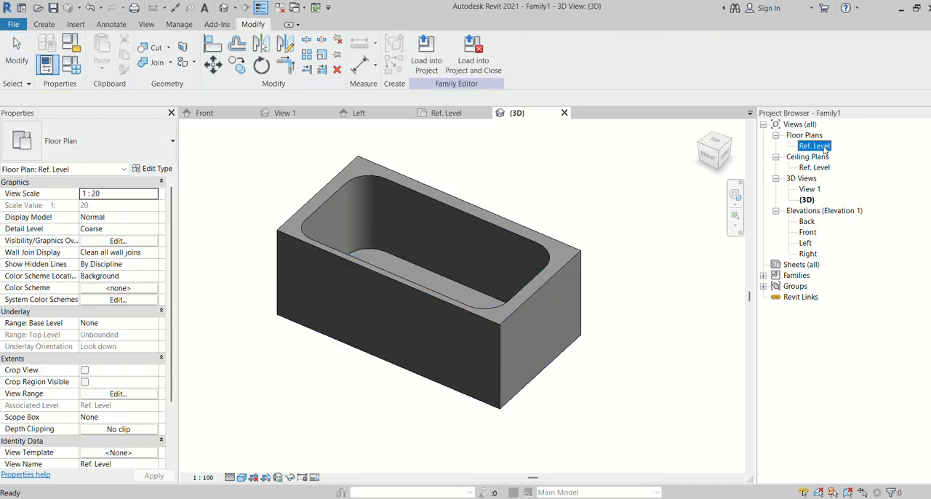
click(458, 218)
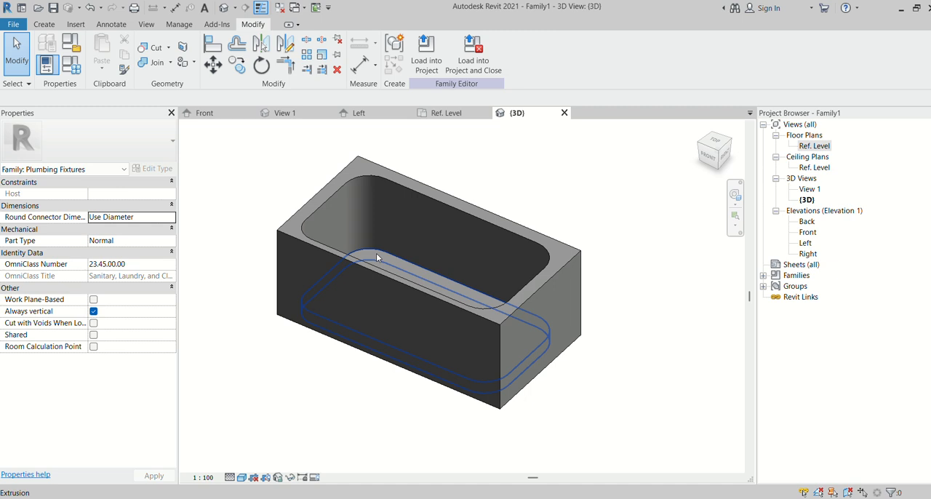
- Edit the basin floor extrusion's sketch in the Ref. Level plan, adding a 20 mm radius circle where the two centre reference planes cross
click(376, 256)
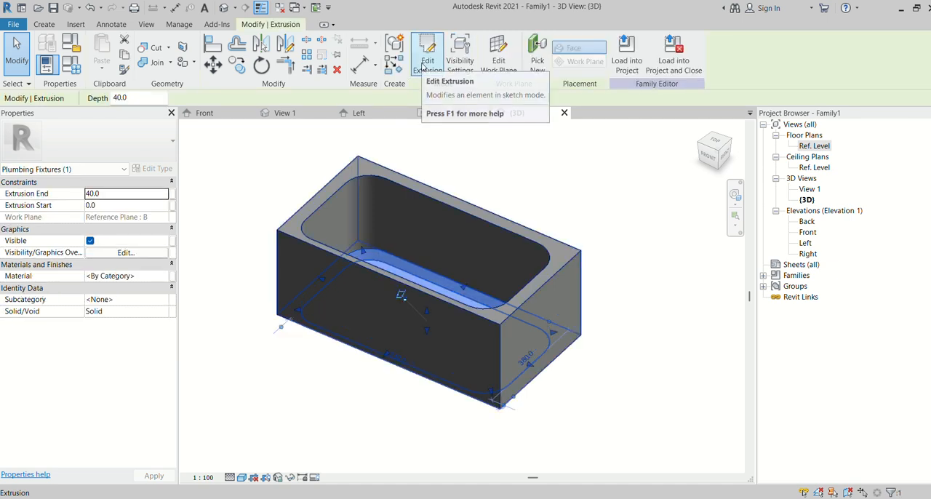
click(432, 76)
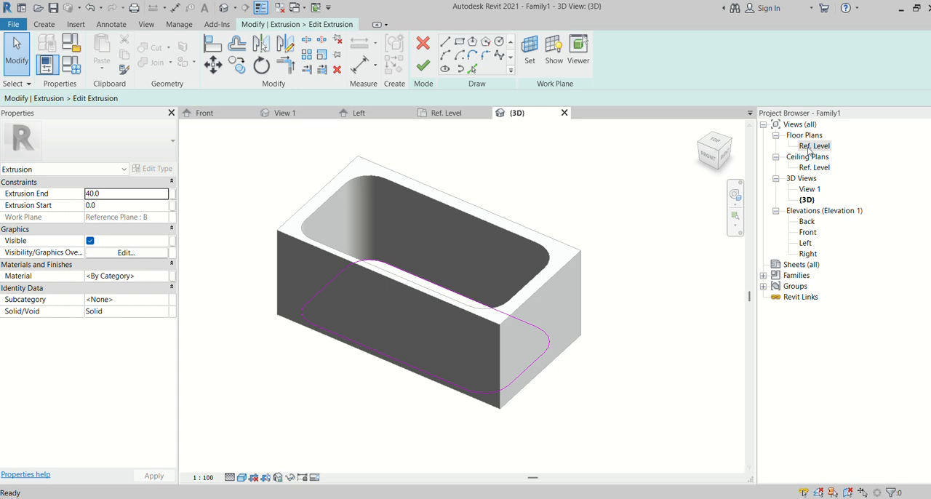
click(810, 147)
double_click(810, 147)
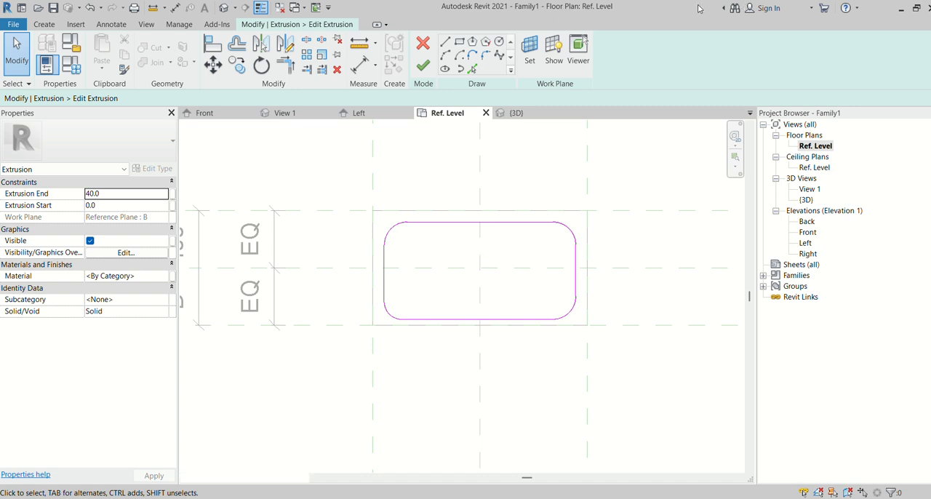
drag(696, 7, 689, 17)
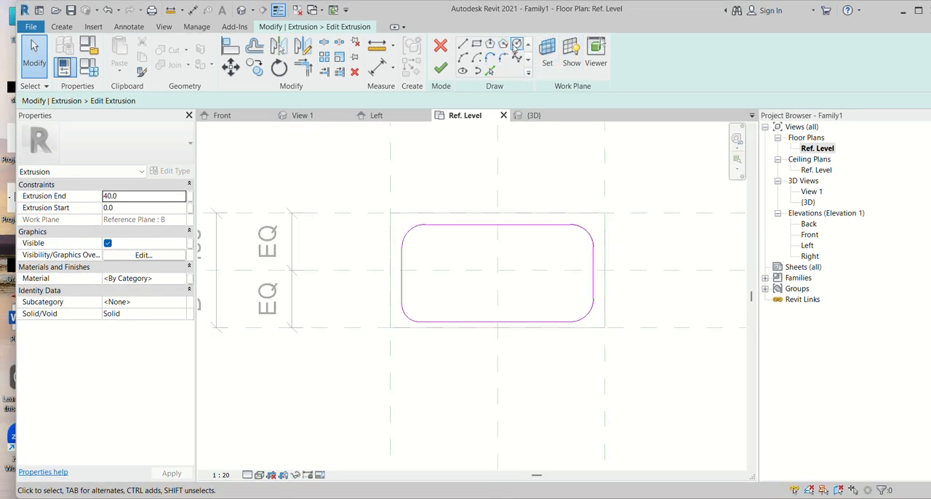
click(516, 45)
click(498, 270)
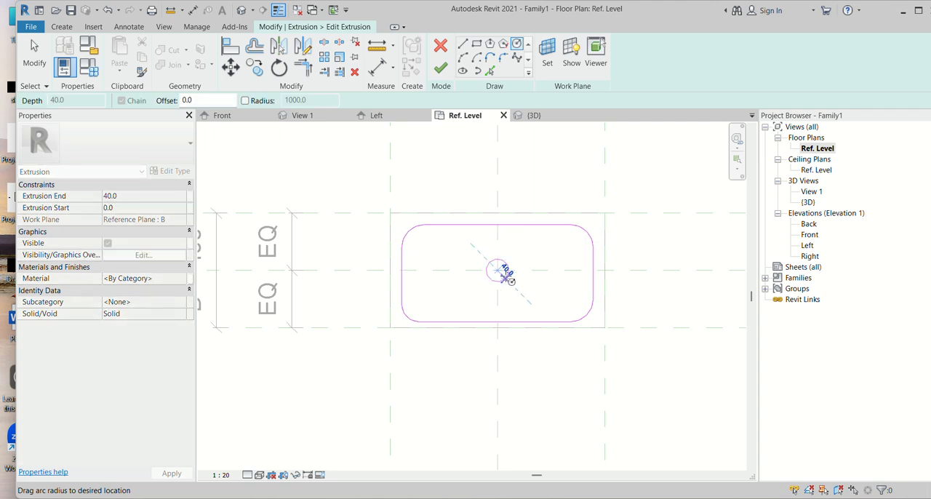
text(20)
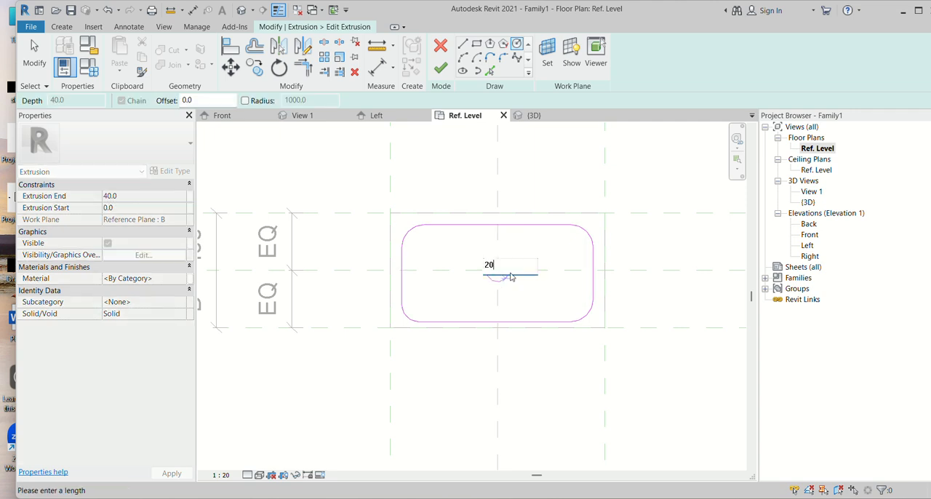
key(Return)
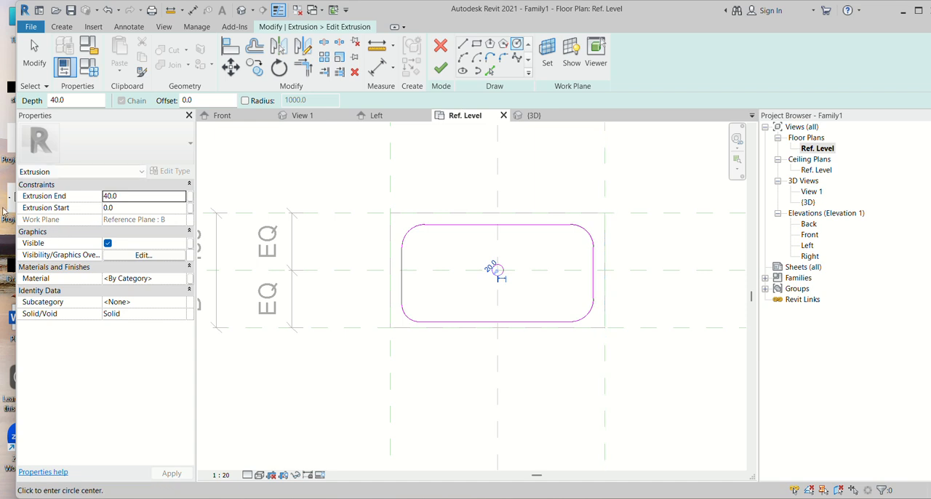
drag(14, 337, 1, 337)
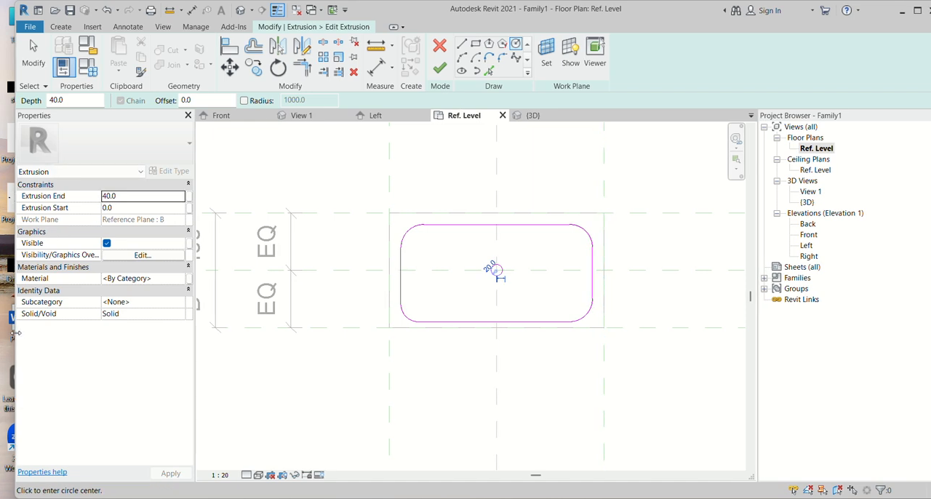
scroll(505, 270, up, 5)
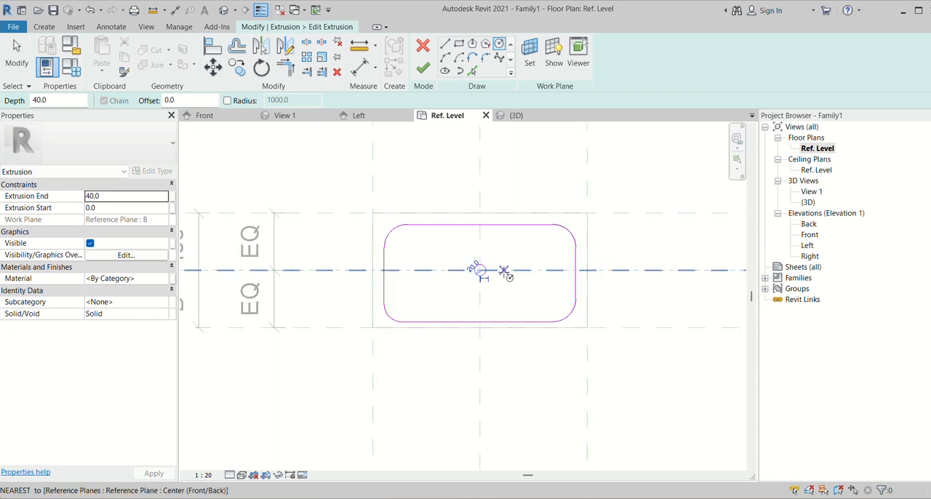
- Finish editing the basin floor's sketch and examine the drain hole from above in the 3D view
click(423, 67)
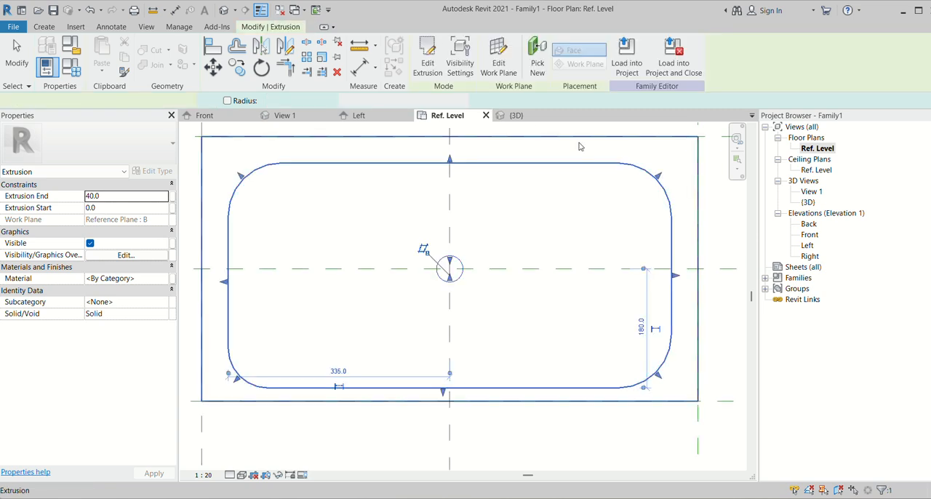
click(527, 118)
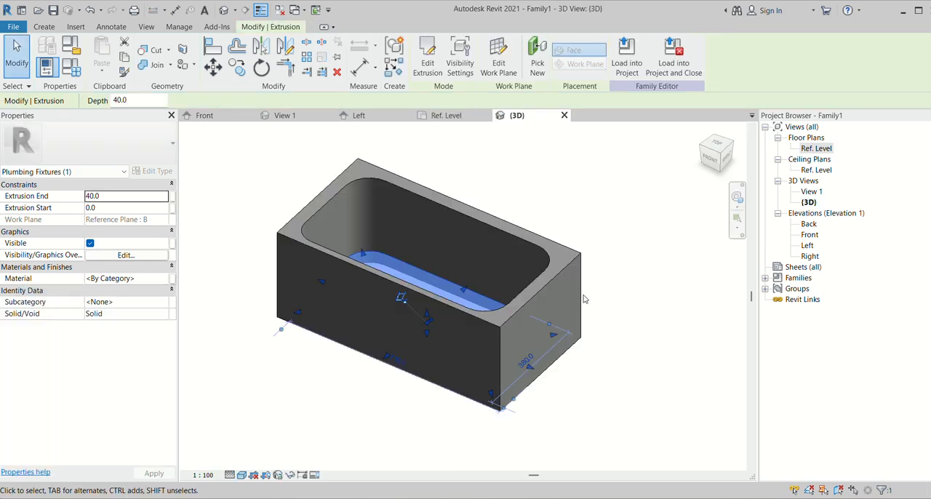
click(606, 312)
shift+middle_drag(514, 244, 527, 331)
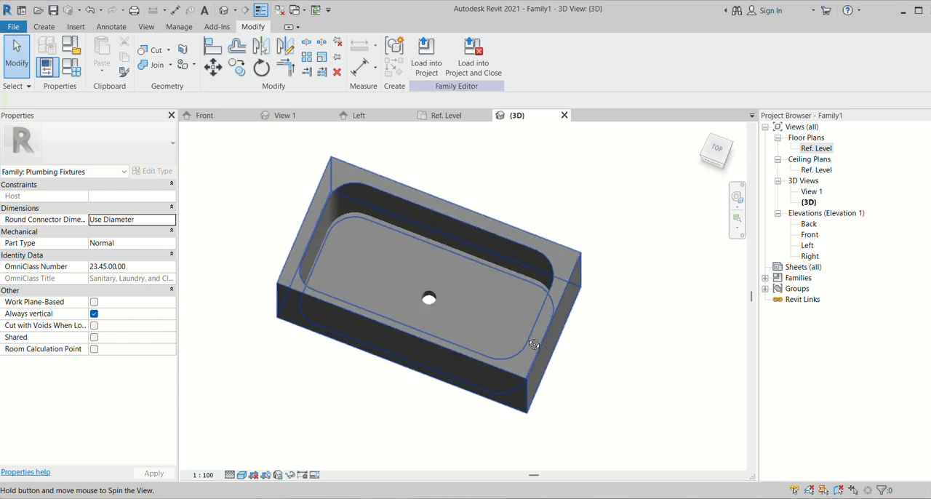
scroll(433, 283, up, 4)
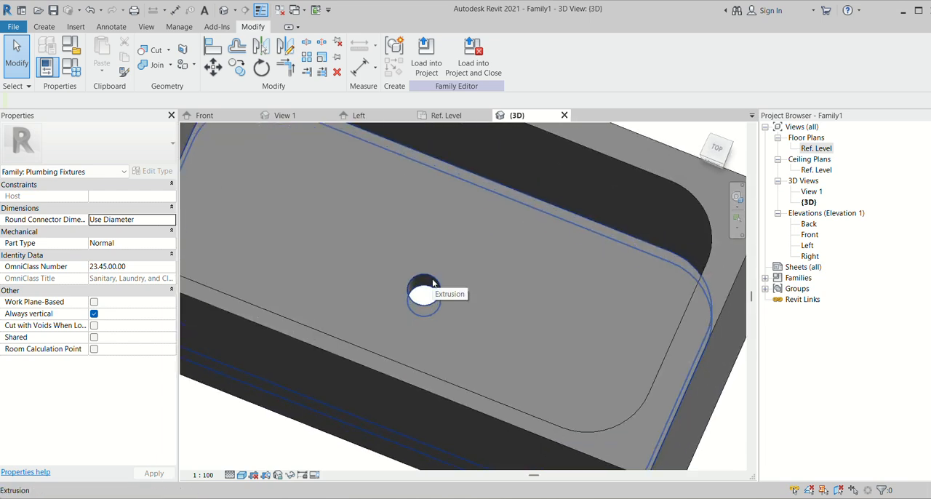
scroll(445, 292, down, 4)
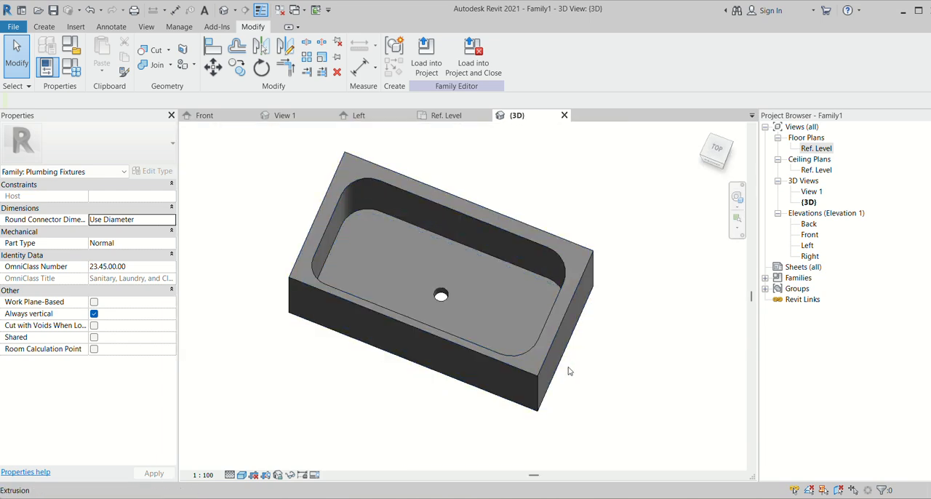
shift+middle_drag(575, 364, 478, 331)
scroll(478, 331, up, 5)
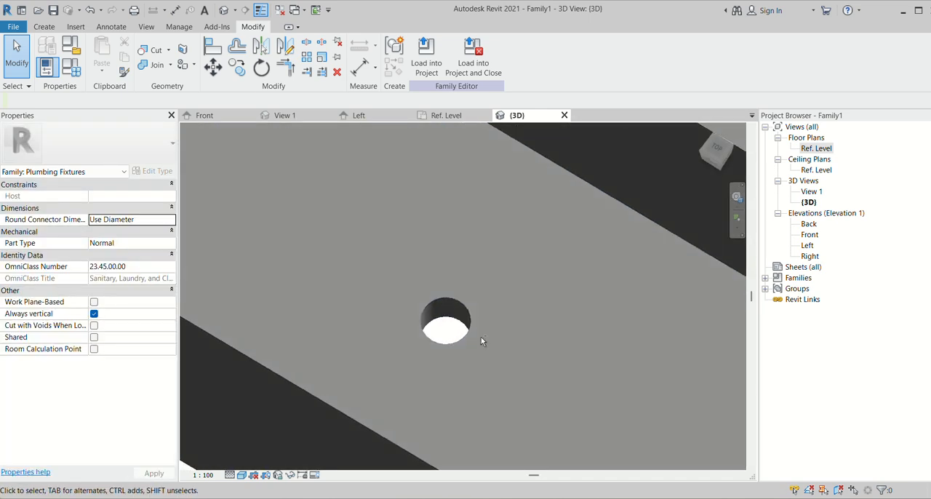
- Start a sweep, pick the drain hole's upper circular edge as its path, and open the profile for sketching
click(42, 28)
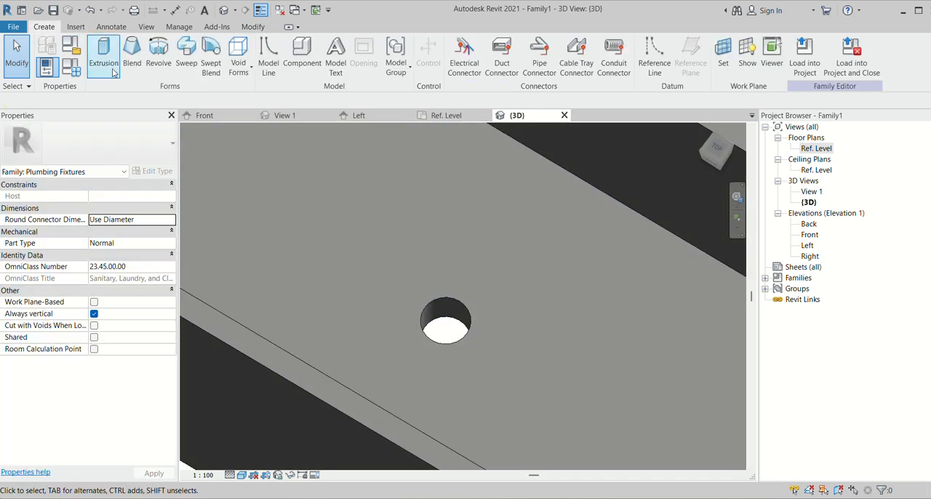
click(187, 64)
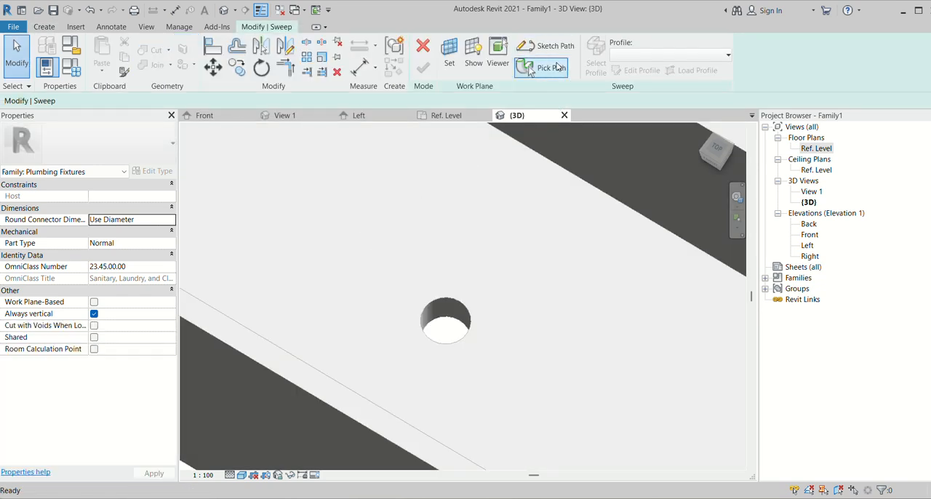
click(547, 67)
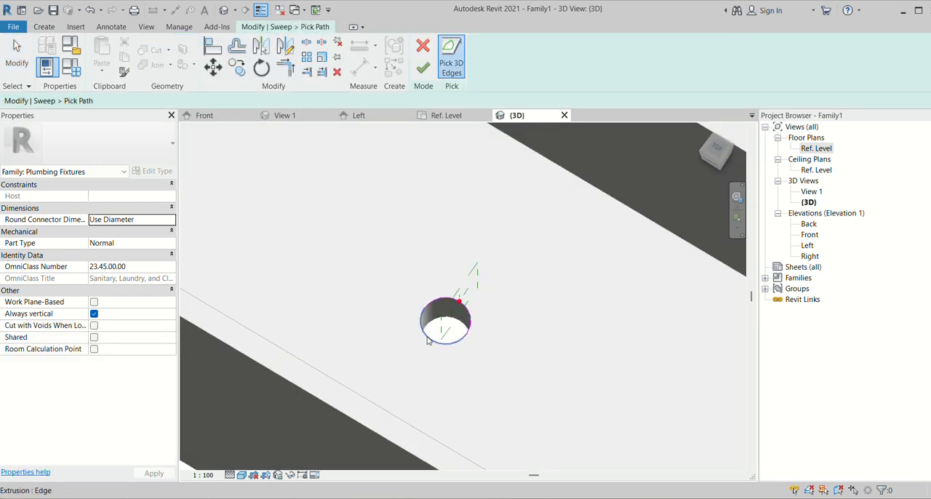
scroll(514, 324, up, 5)
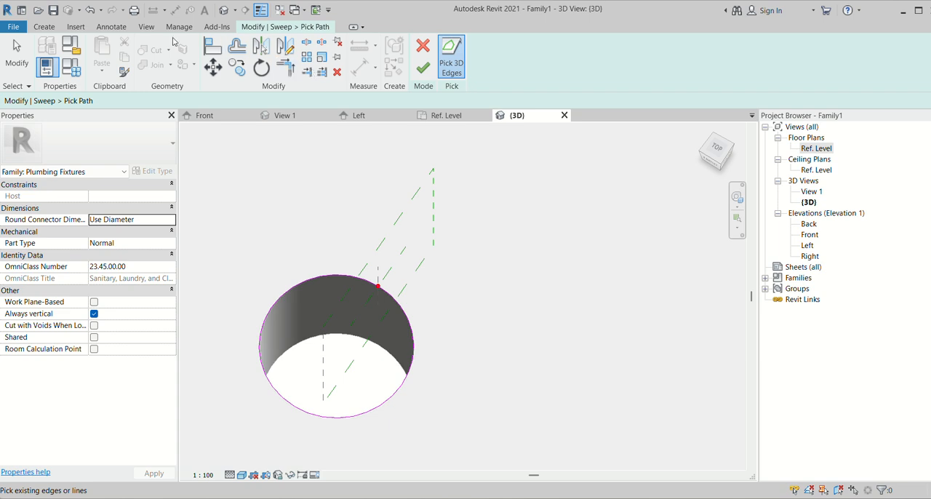
click(49, 30)
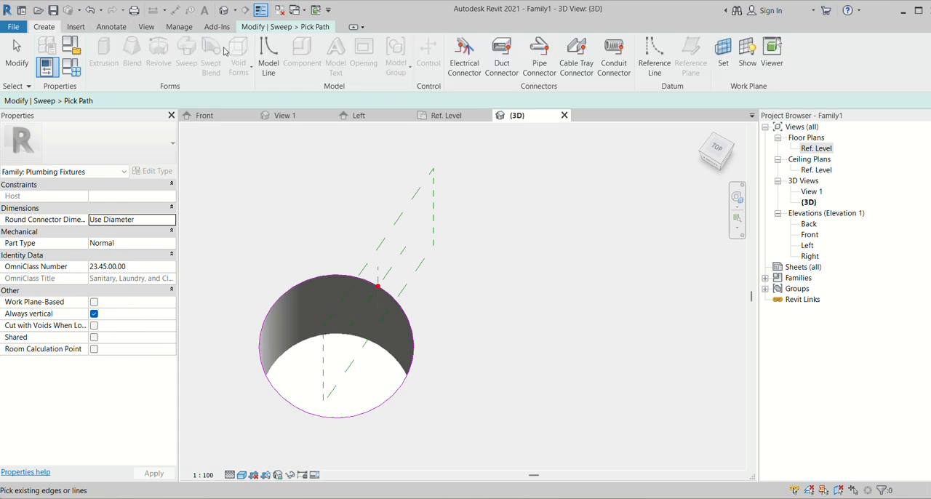
click(295, 26)
click(447, 60)
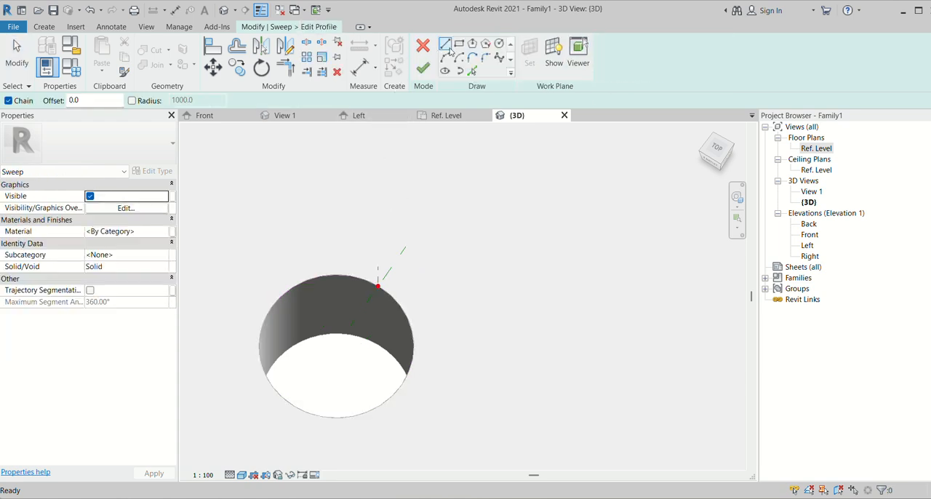
- Sketch a rectangular profile about 12.5 by 3.6 mm outward from the path's start point at the drain hole's rim
scroll(396, 230, up, 1)
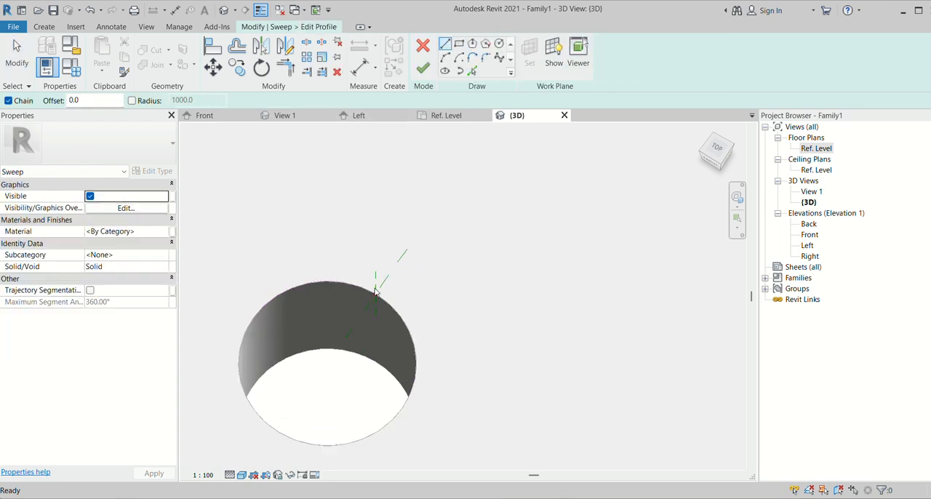
click(459, 45)
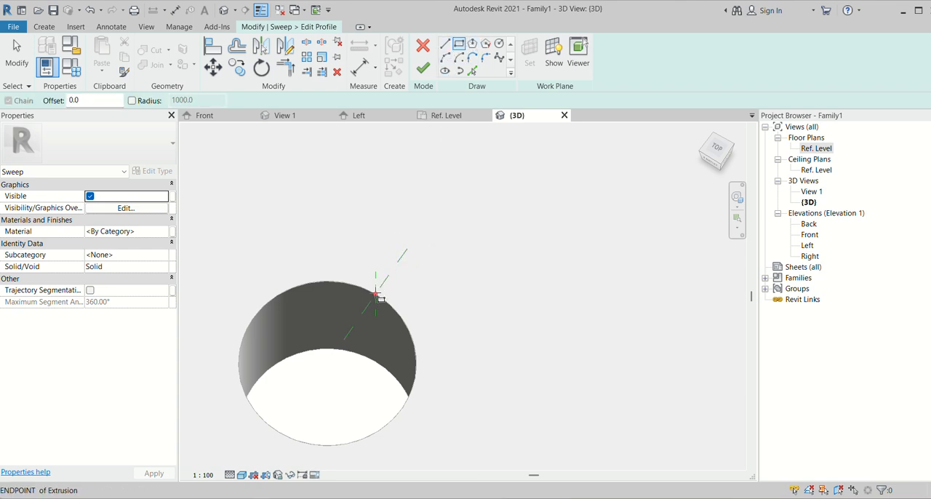
click(377, 294)
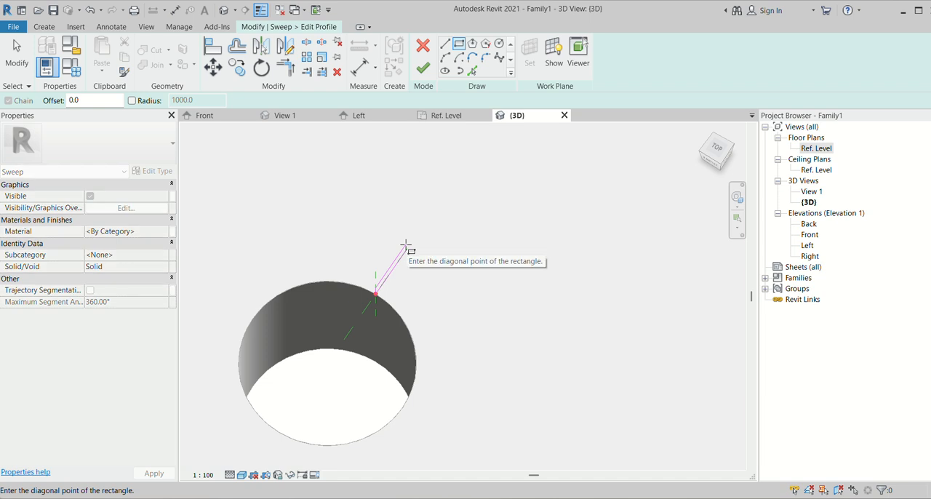
click(406, 246)
scroll(408, 251, up, 5)
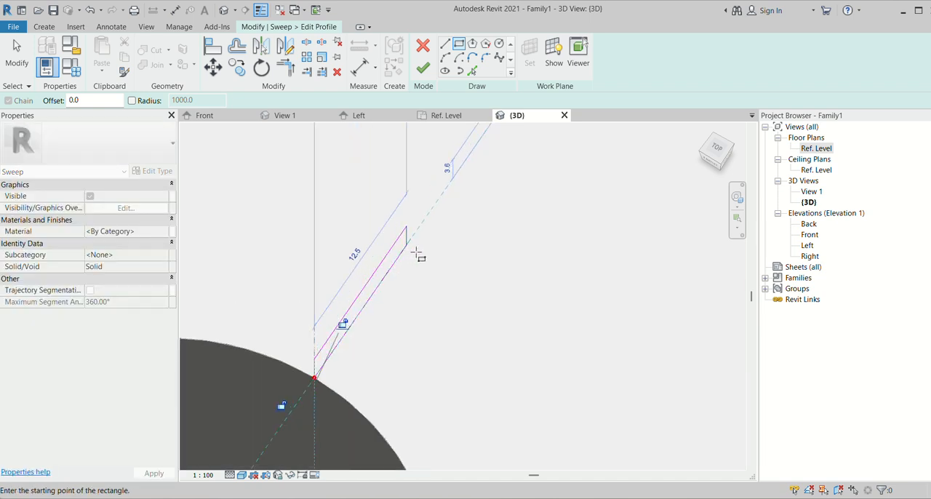
scroll(418, 254, up, 3)
- Fillet the rectangle's outer upper corner with a radius of about 2.5 mm, and finish the profile and the sweep
click(486, 58)
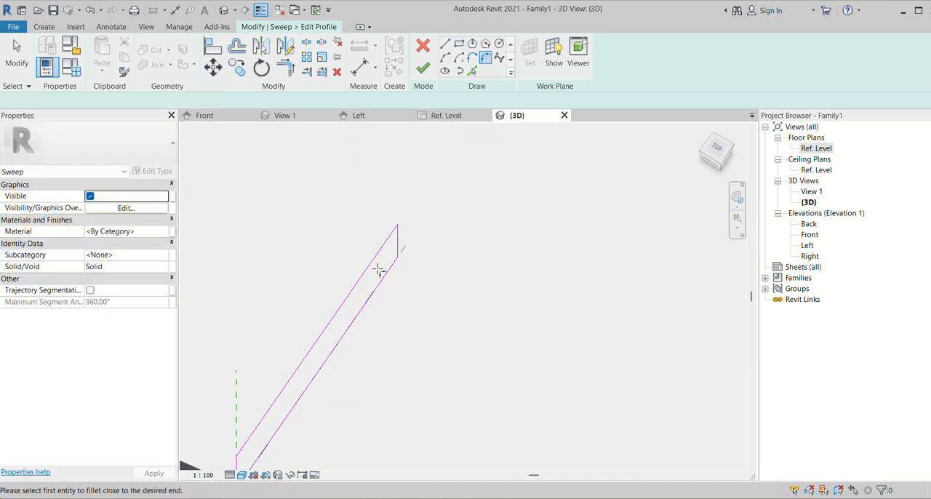
scroll(396, 243, up, 1)
click(397, 243)
click(386, 239)
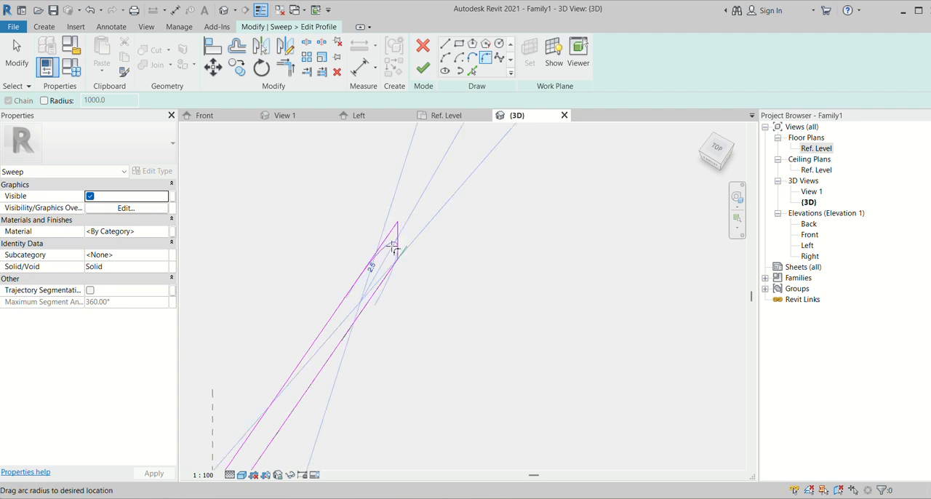
click(401, 243)
scroll(443, 194, down, 5)
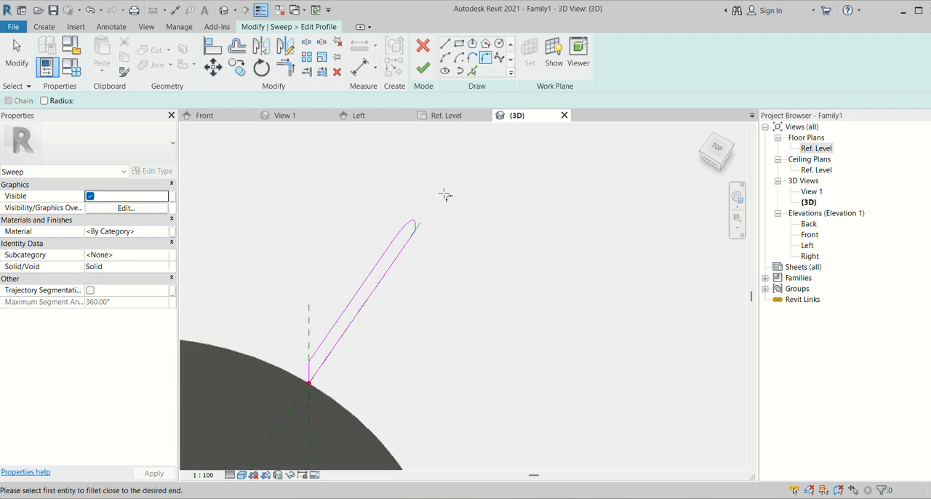
click(427, 71)
click(428, 71)
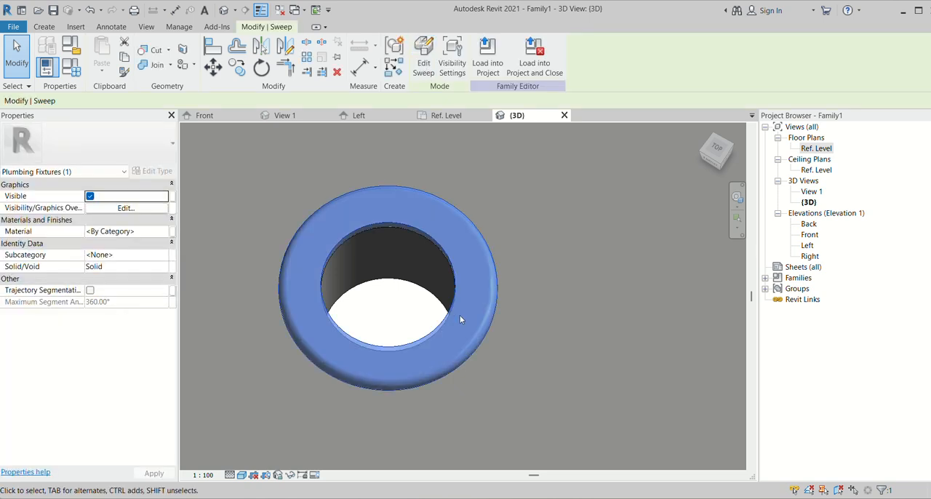
- Examine the swept drain ring on the basin floor, both within the whole basin and close up in 3D
scroll(458, 320, down, 8)
click(643, 452)
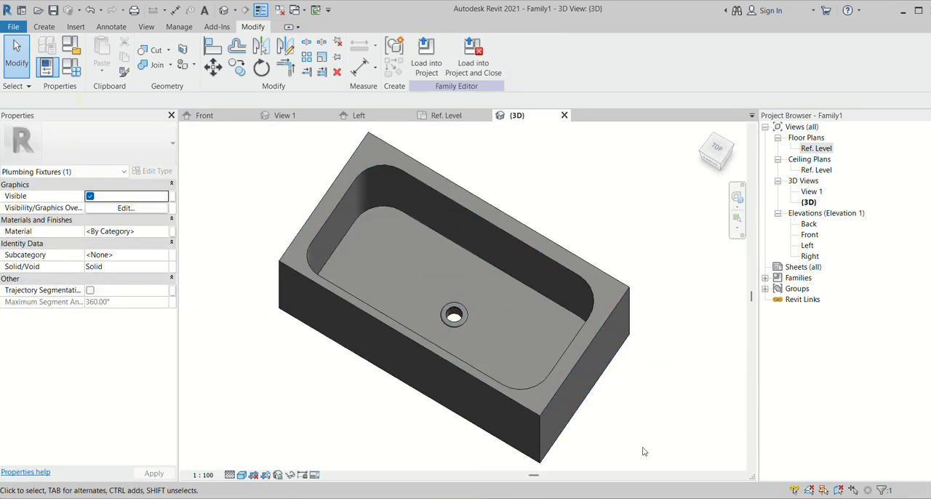
scroll(643, 452, up, 3)
shift+middle_drag(624, 436, 625, 415)
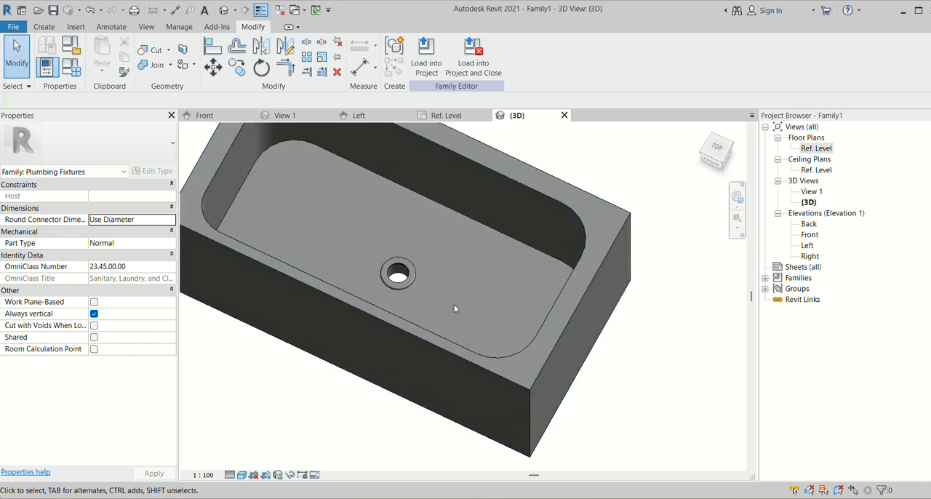
scroll(386, 257, up, 5)
scroll(431, 282, down, 2)
shift+middle_drag(491, 319, 481, 345)
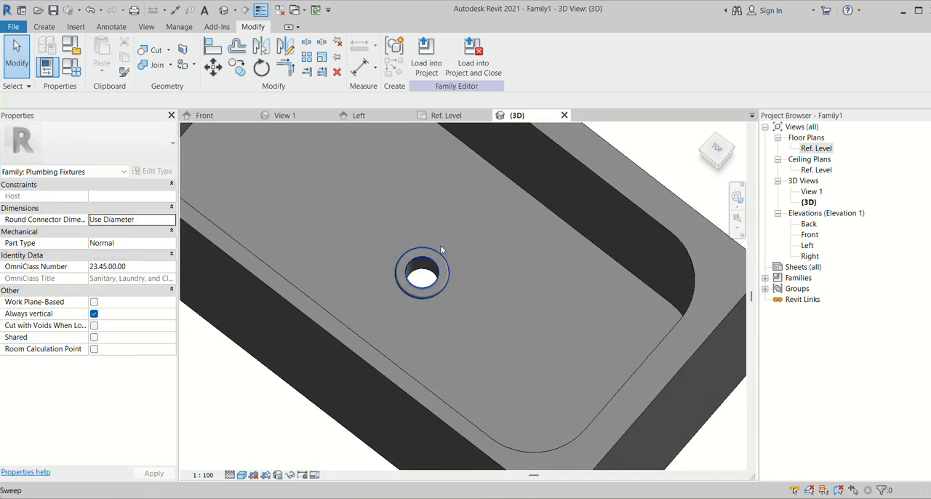
scroll(440, 250, up, 2)
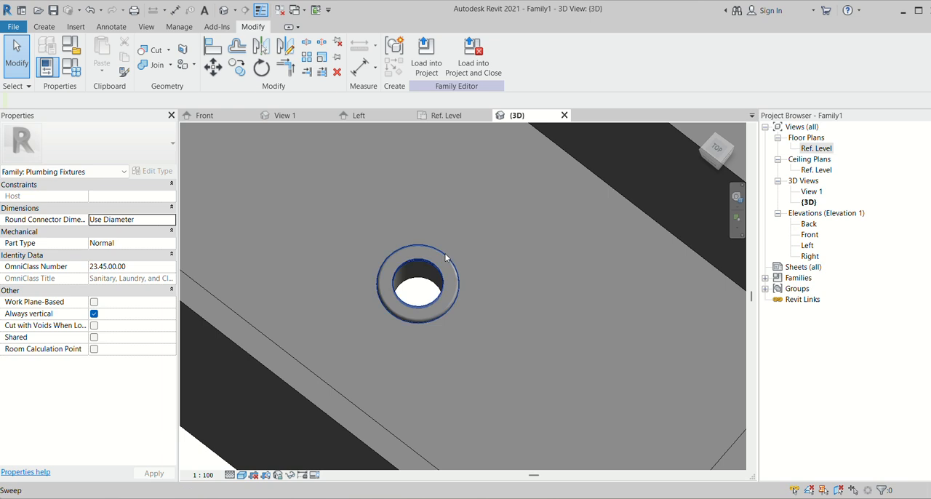
- Reopen the drain ring sweep's profile for editing and show it in the Left elevation
click(445, 258)
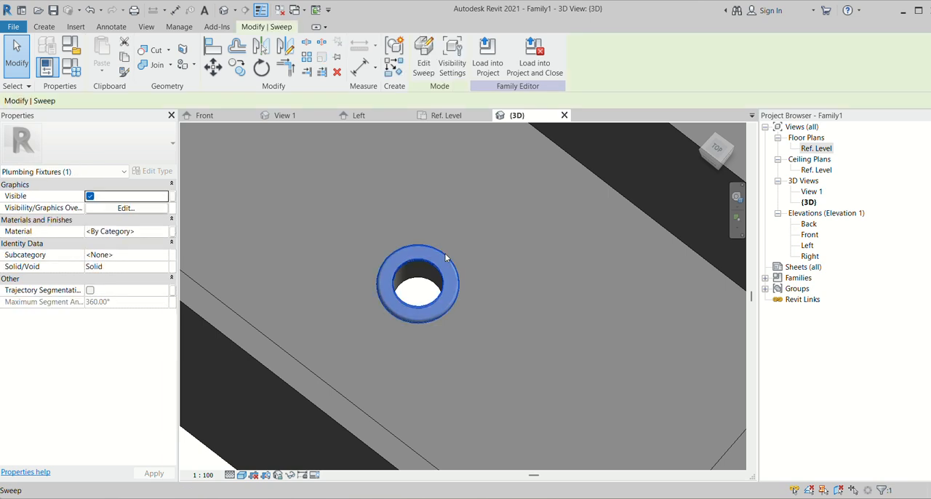
click(423, 62)
click(596, 62)
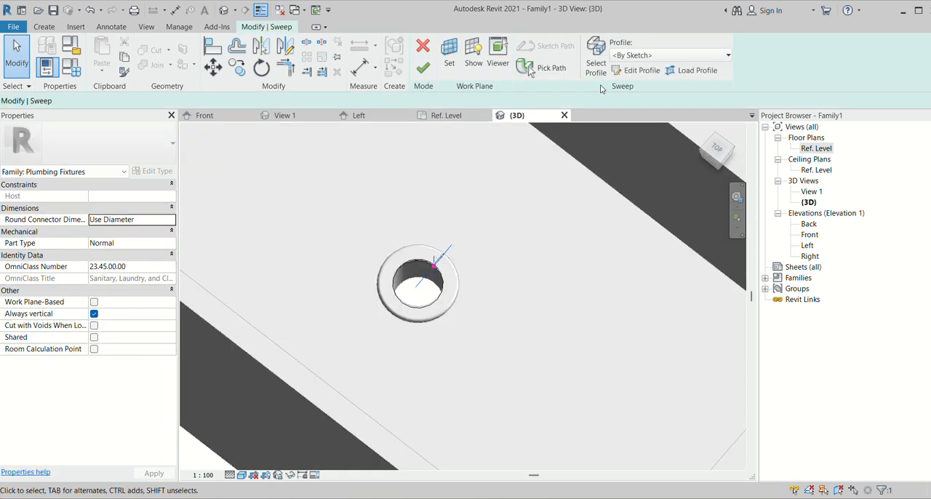
click(635, 70)
click(484, 275)
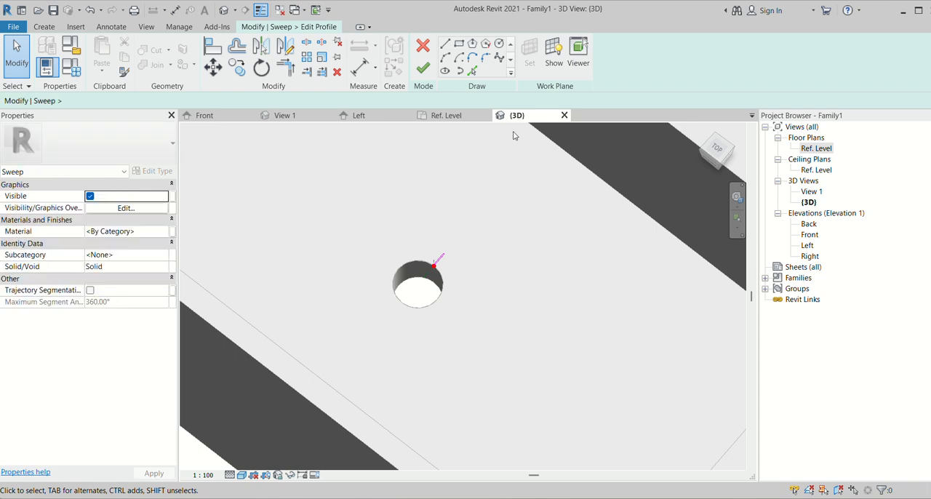
scroll(453, 265, up, 4)
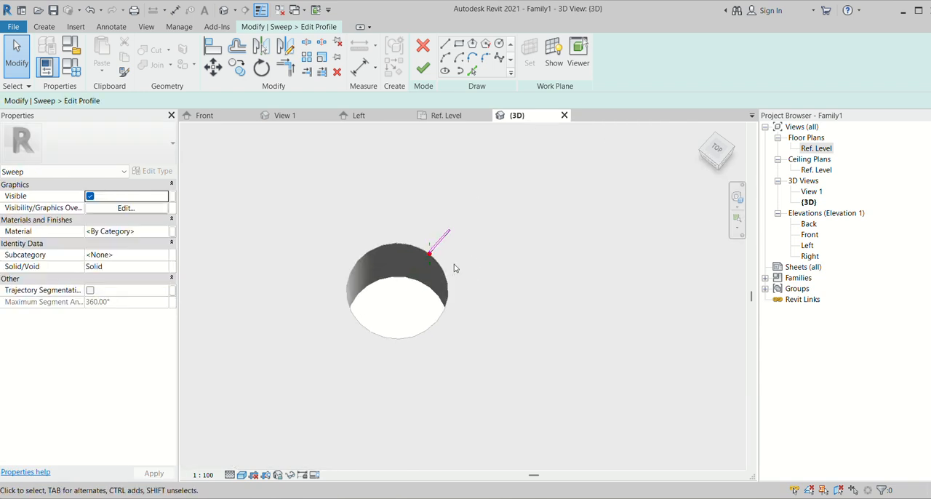
double_click(810, 235)
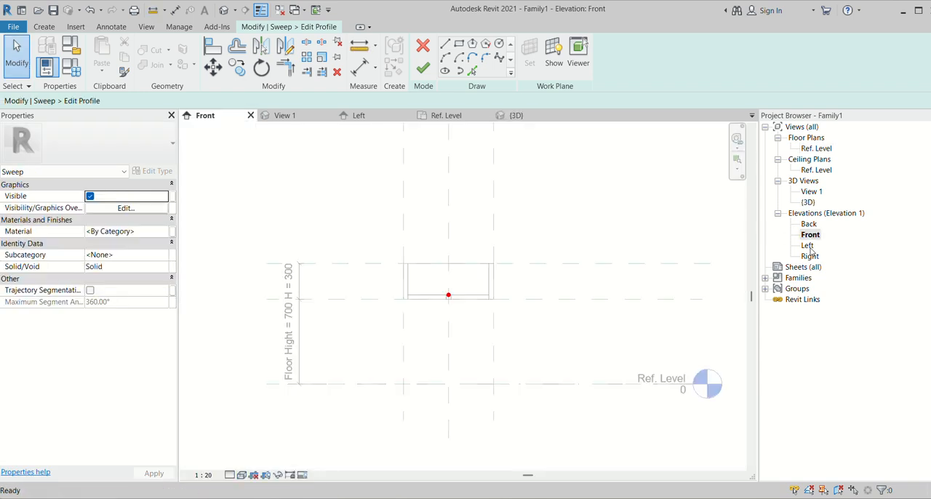
double_click(809, 246)
scroll(467, 342, up, 5)
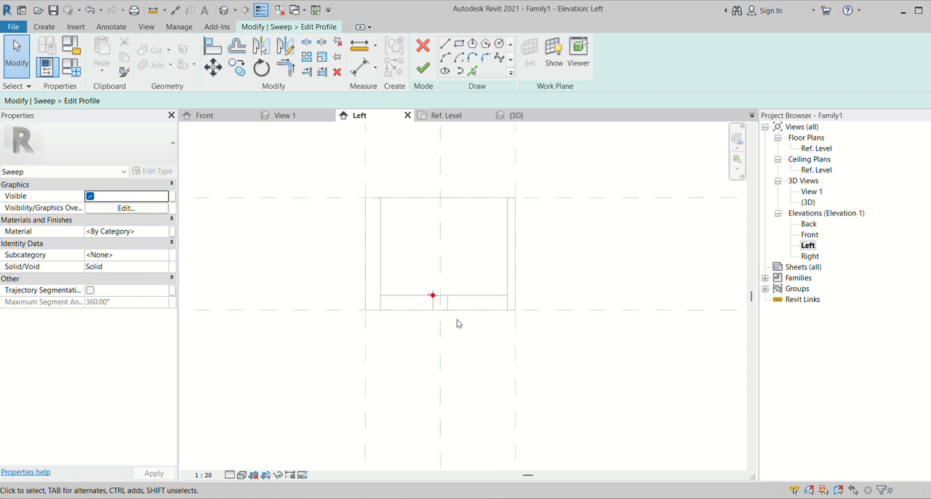
scroll(451, 316, up, 6)
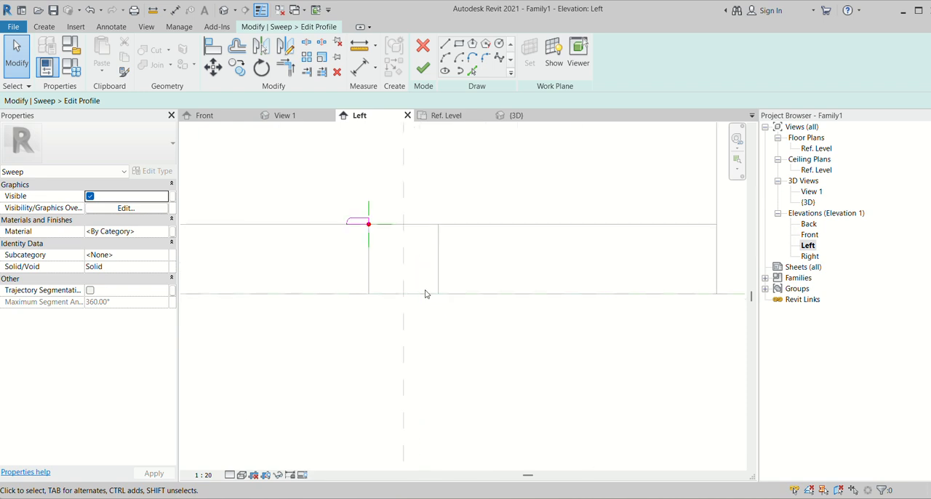
- Draw connected profile lines from the path point: 40 mm down the hole wall, about 10 mm inward at 45°, and a short vertical
click(446, 44)
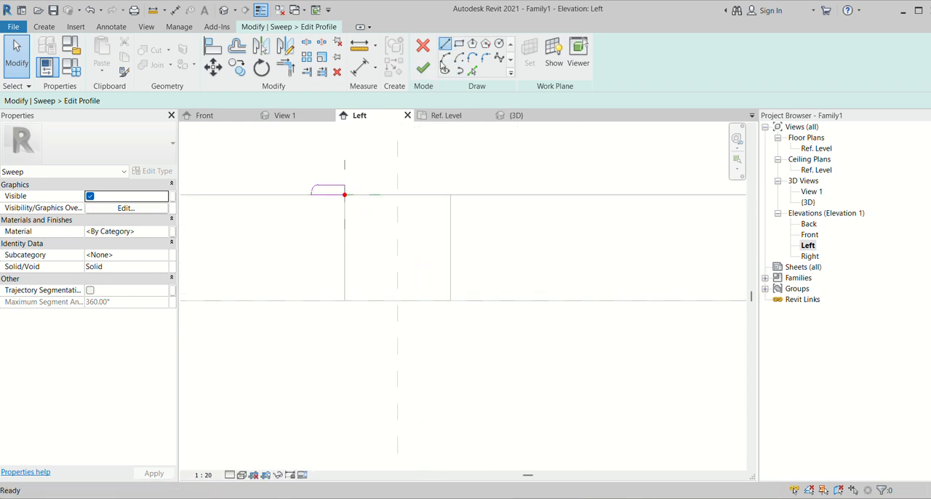
click(345, 194)
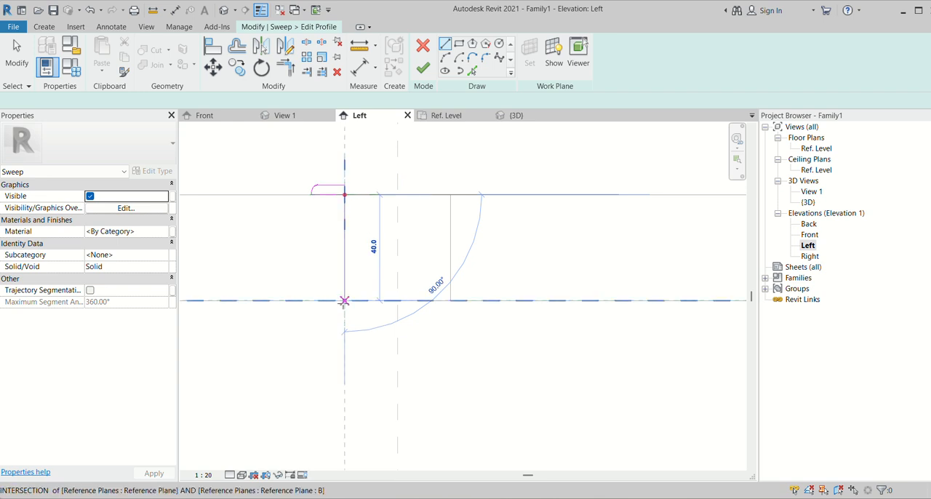
click(345, 300)
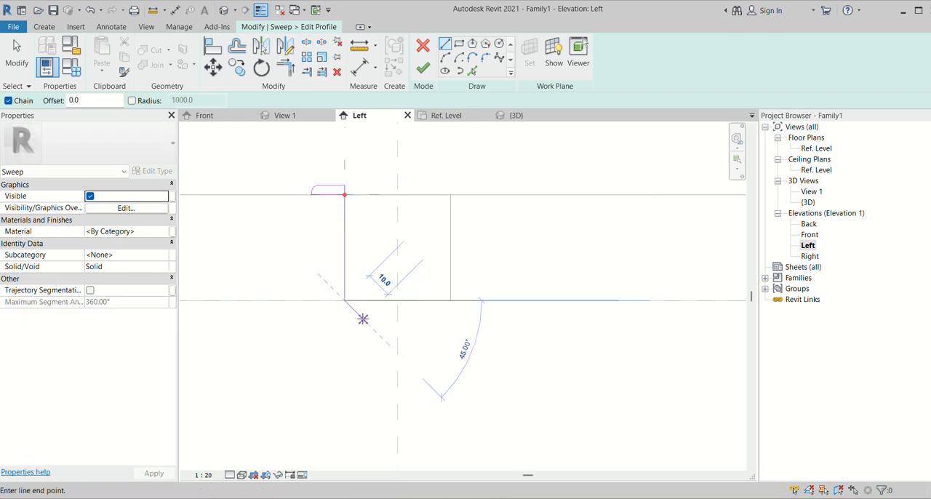
click(363, 319)
click(363, 332)
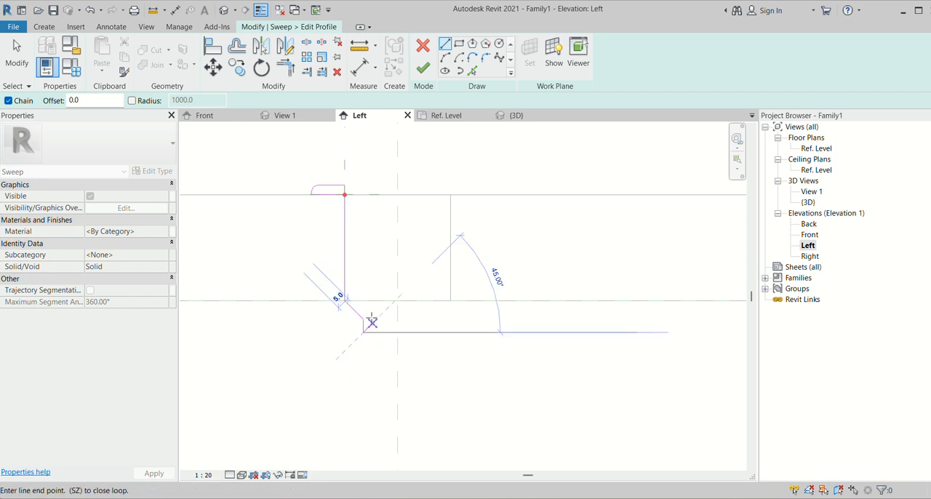
scroll(374, 320, up, 1)
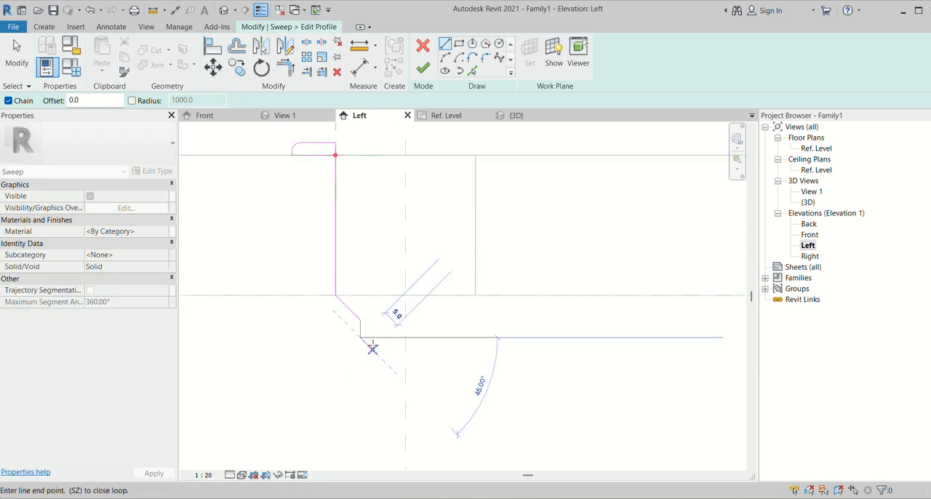
key(Escape)
- Offset a copy of the short lower vertical profile line 2 mm toward the hole's centre
click(238, 46)
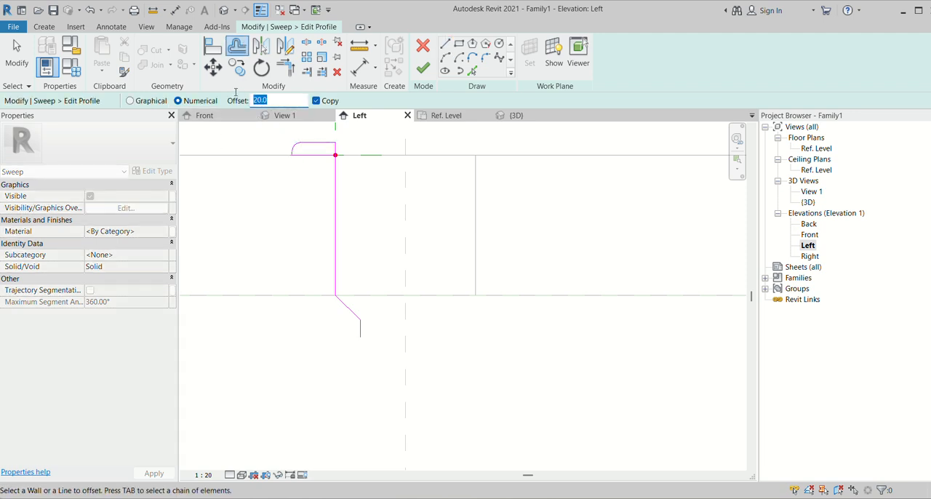
scroll(373, 331, up, 1)
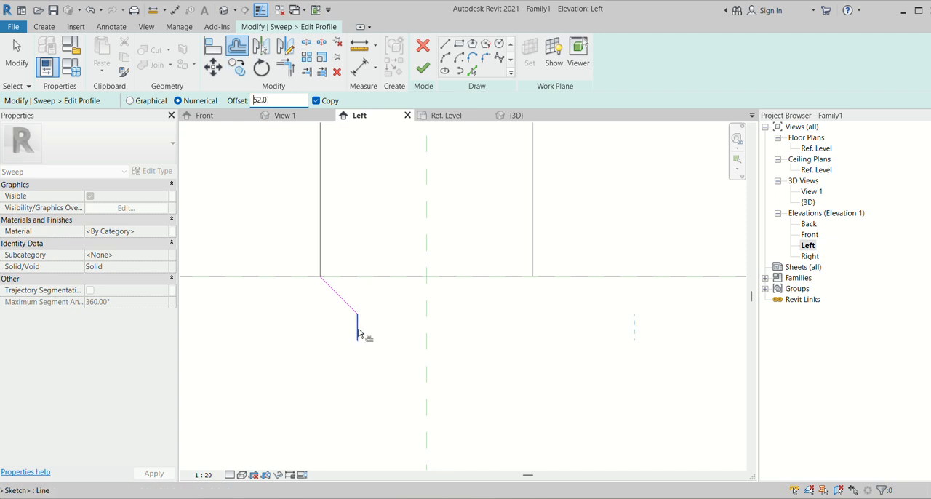
scroll(360, 331, up, 2)
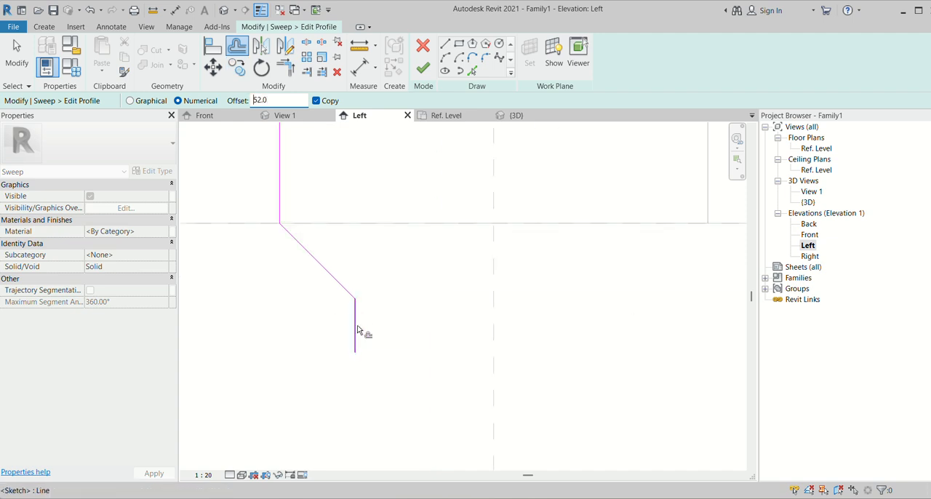
scroll(359, 328, down, 2)
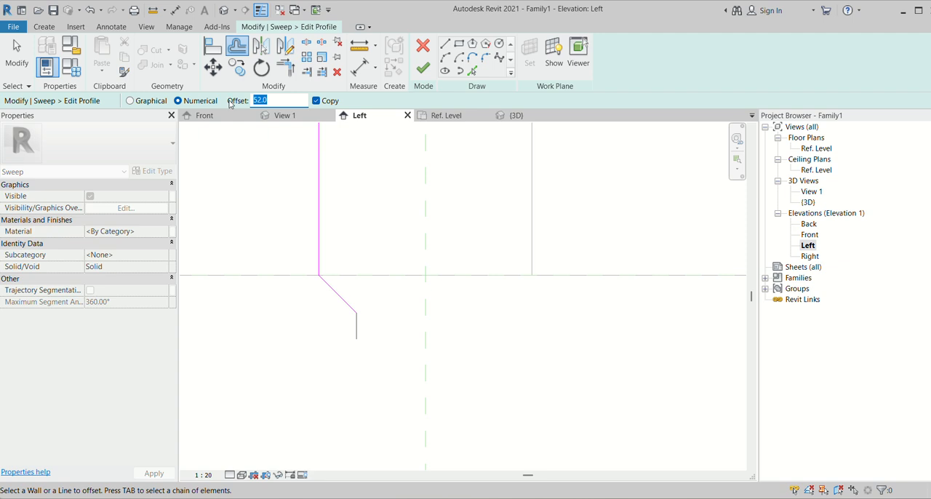
click(355, 322)
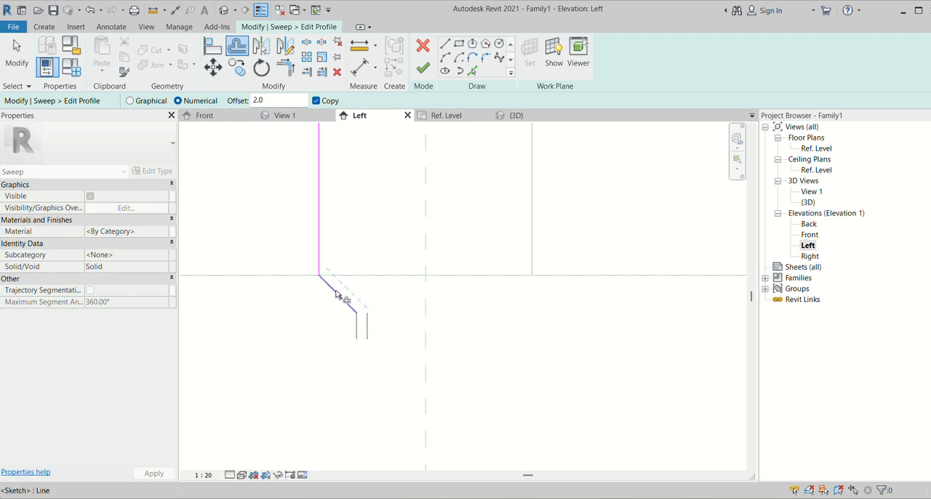
- Offset copies of the 45° profile line and the long vertical profile line 2 mm toward the hole's centre
click(339, 297)
click(323, 227)
scroll(380, 355, down, 3)
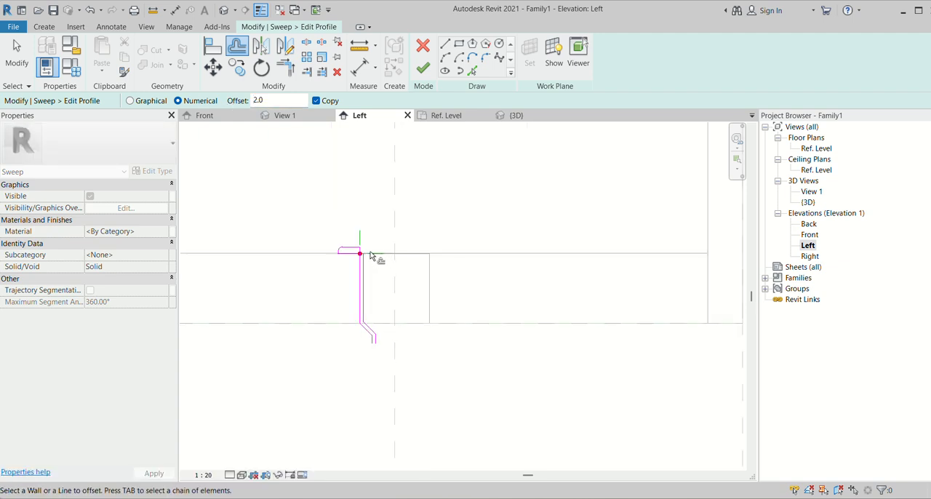
- Trim the inner offset vertical line to a corner with the rim's top line, and the rim's underside line with the outer vertical
scroll(370, 256, up, 4)
click(285, 69)
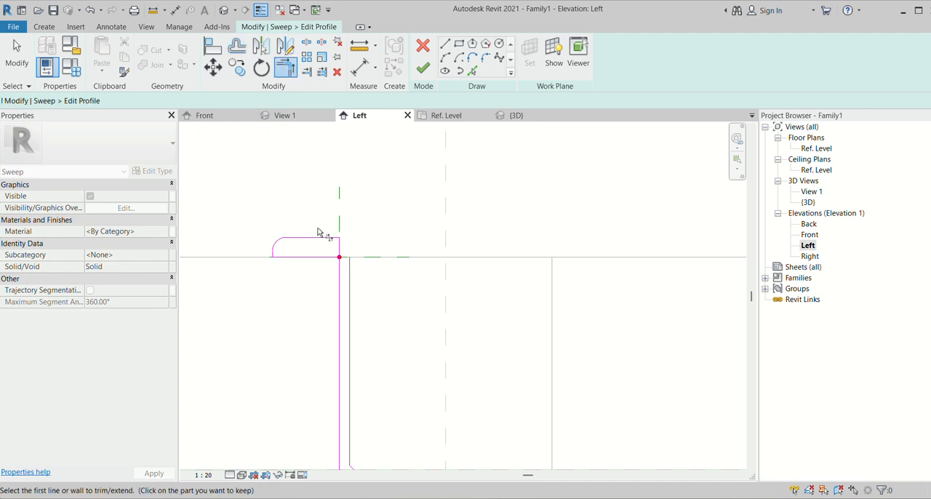
click(352, 271)
click(323, 259)
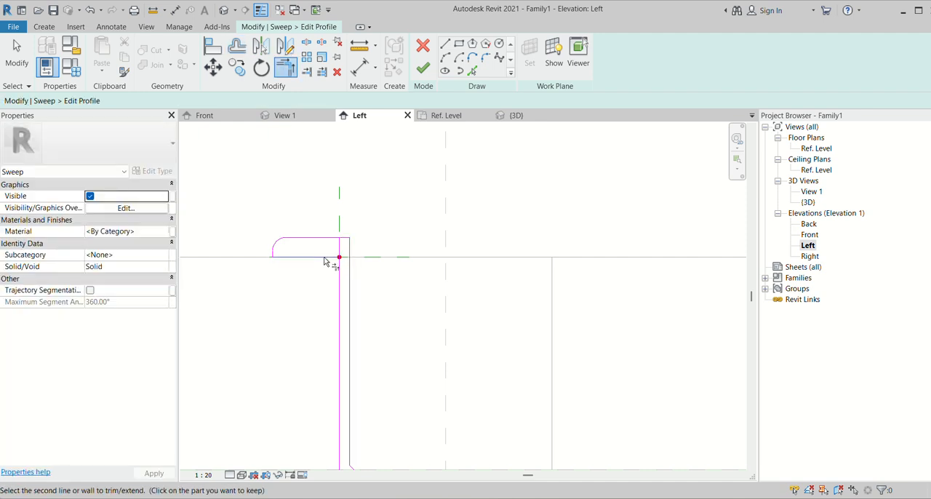
click(337, 270)
- Delete the leftover short vertical line inside the rim, above the path point
scroll(347, 247, up, 3)
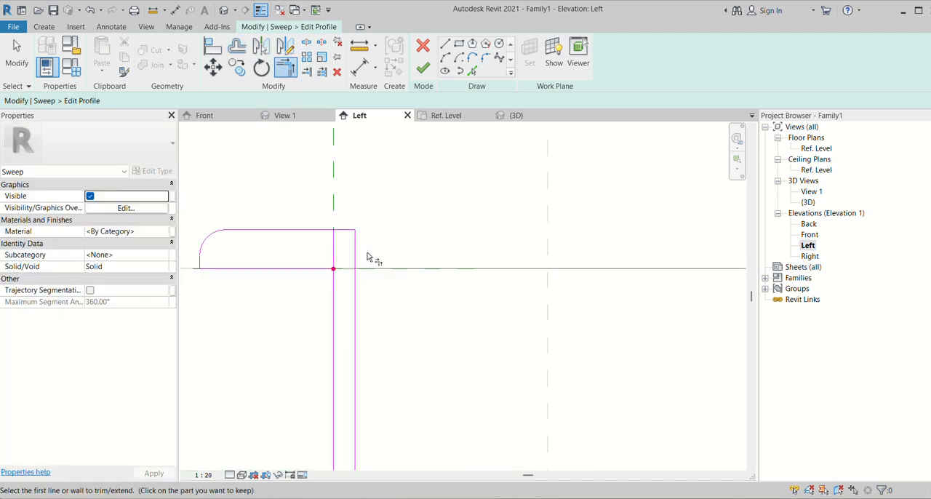
scroll(338, 252, up, 1)
key(Escape)
click(334, 251)
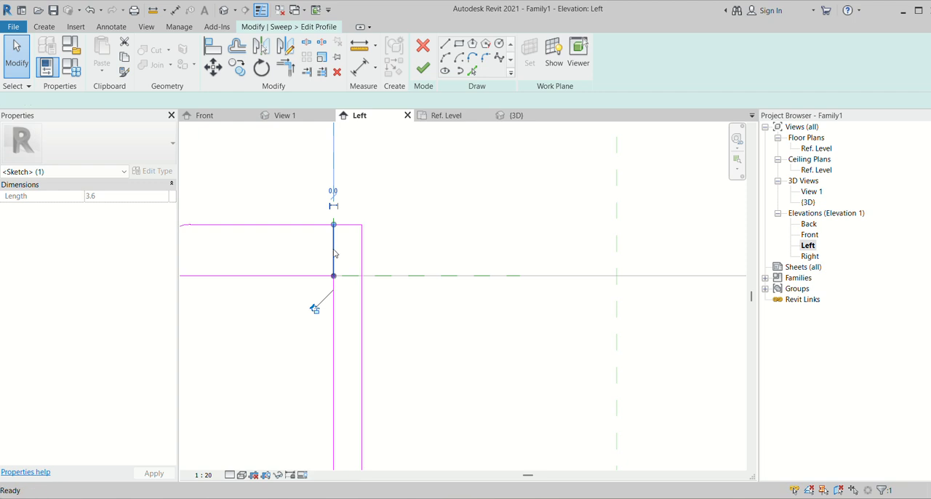
key(Delete)
- Round the rim's inner top corner with a fillet arc between the top line and the inner vertical line
click(486, 58)
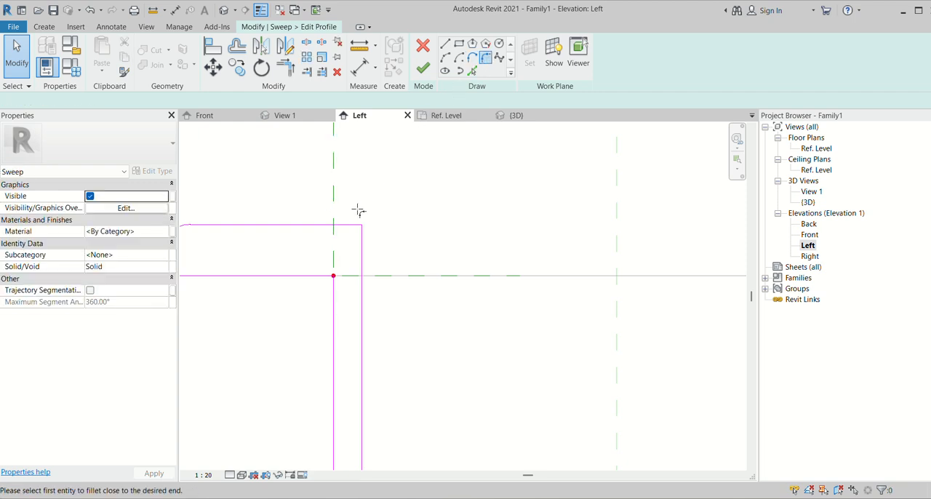
click(317, 226)
click(363, 256)
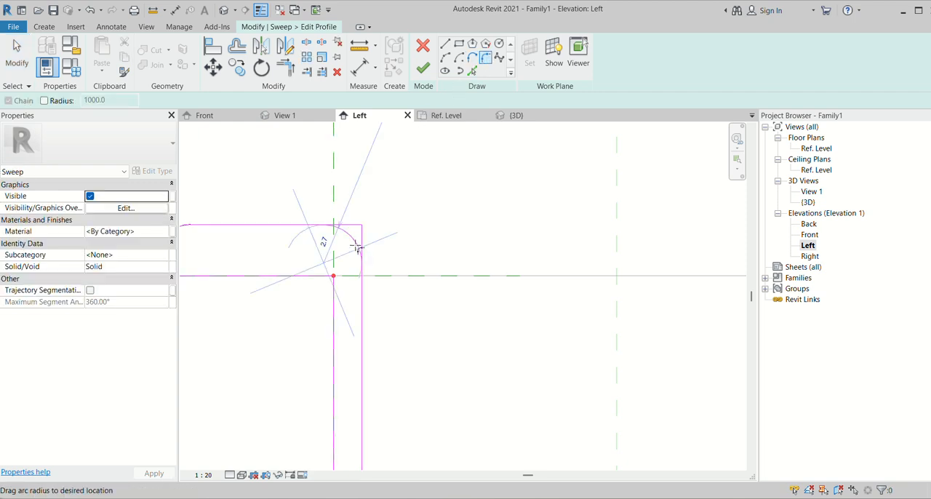
click(389, 261)
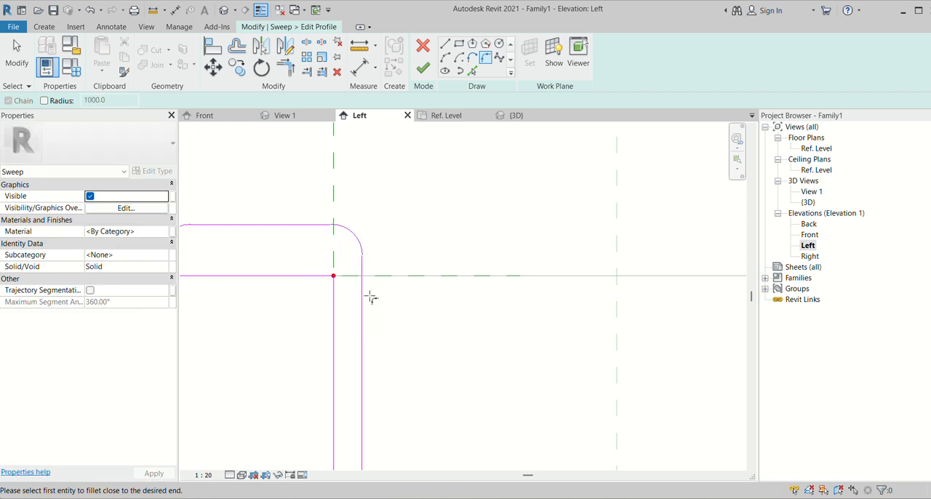
- Close the profile's lower end with a short horizontal line between the two vertical lines
scroll(339, 204, down, 5)
scroll(356, 354, up, 2)
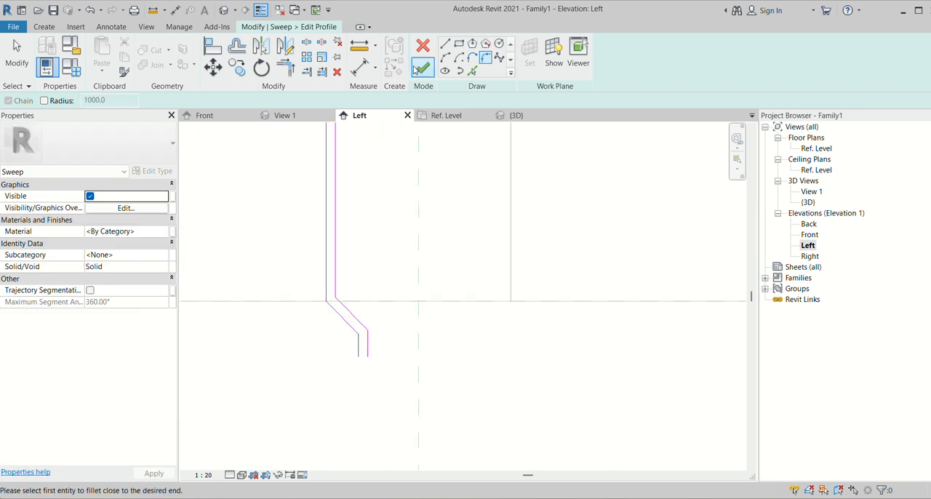
click(445, 46)
scroll(351, 351, up, 2)
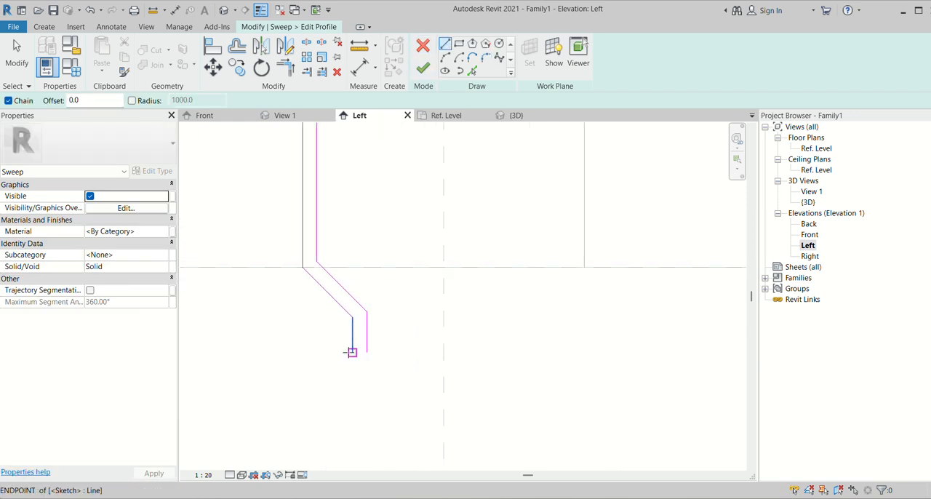
click(353, 353)
click(366, 352)
scroll(367, 352, down, 1)
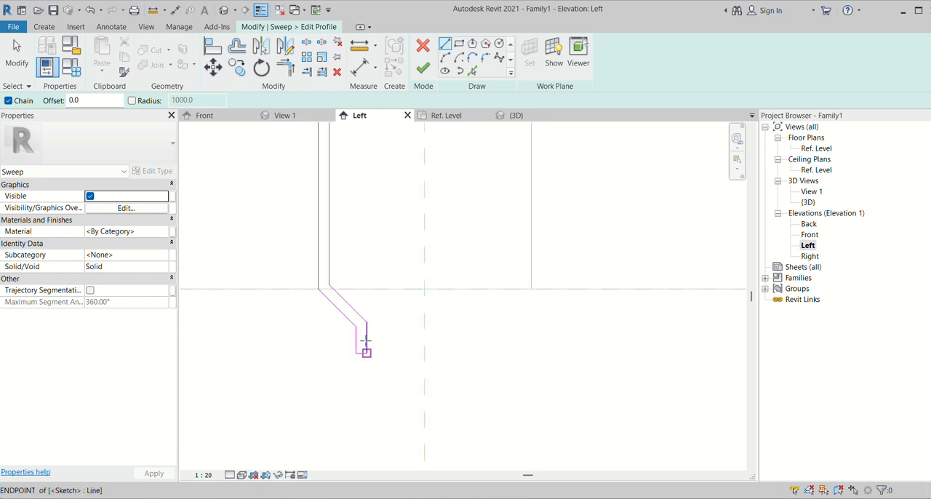
key(Escape)
key(Escape)
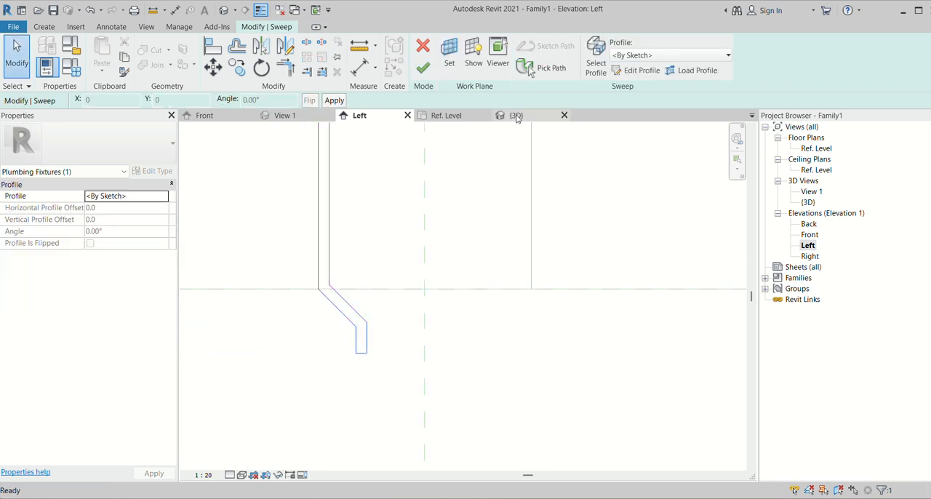
- Finish the profile and the drain sweep edit in the {3D} view, and deselect the fitting
click(514, 115)
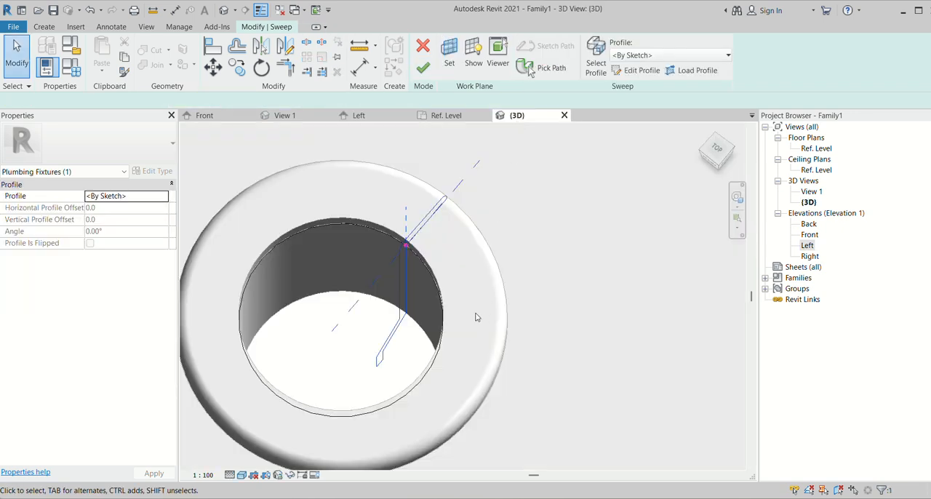
click(423, 67)
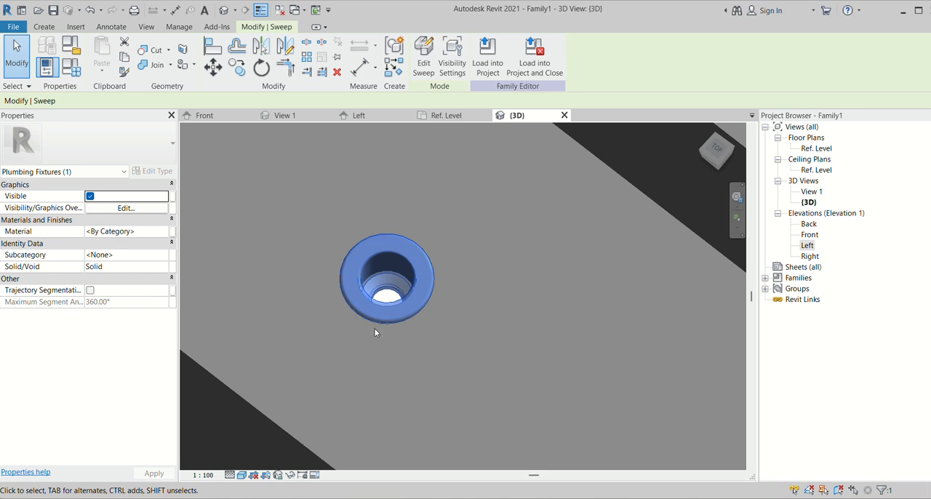
scroll(374, 329, down, 5)
click(545, 447)
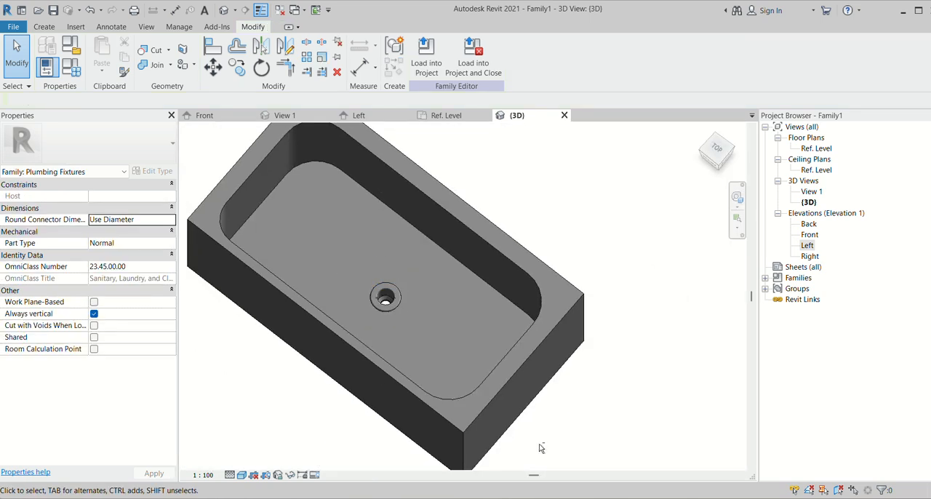
- Examine the extended drain fitting from below the basin and from above in 3D
shift+middle_drag(539, 444, 565, 192)
scroll(368, 348, up, 3)
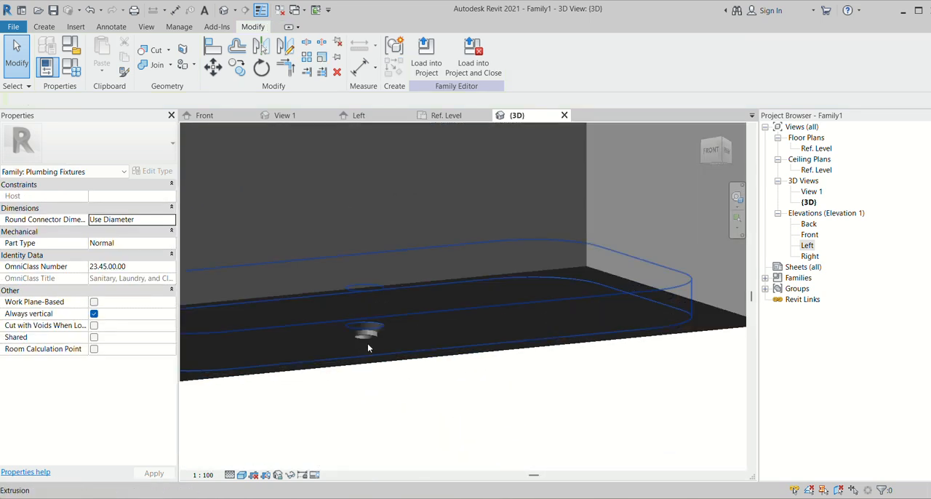
scroll(367, 348, up, 2)
scroll(376, 338, down, 5)
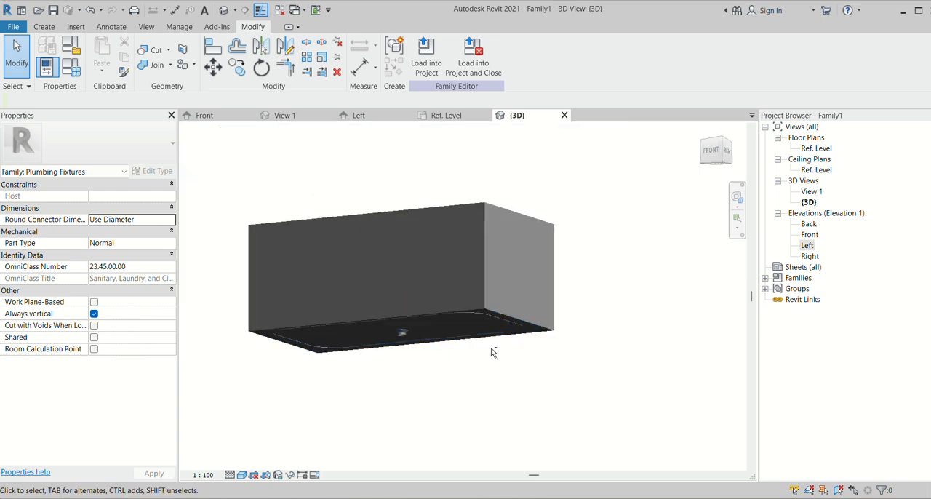
shift+middle_drag(492, 353, 477, 454)
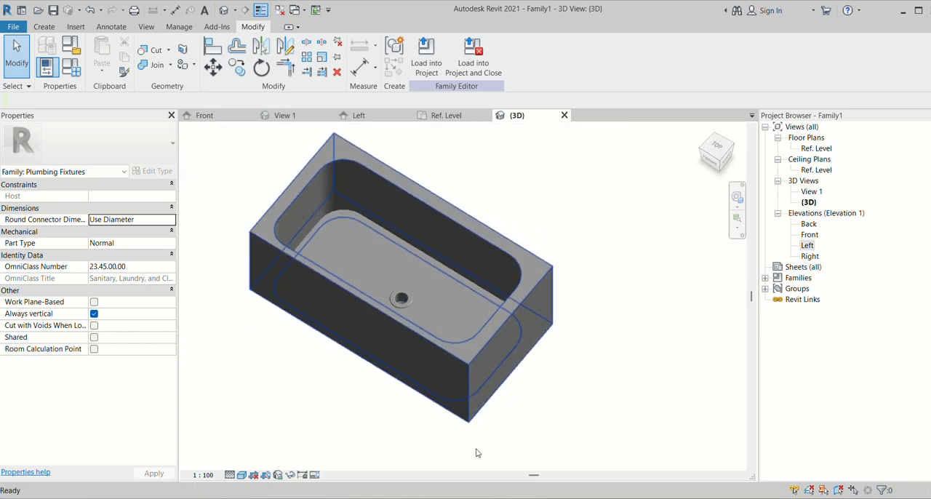
scroll(426, 280, up, 3)
scroll(428, 281, down, 1)
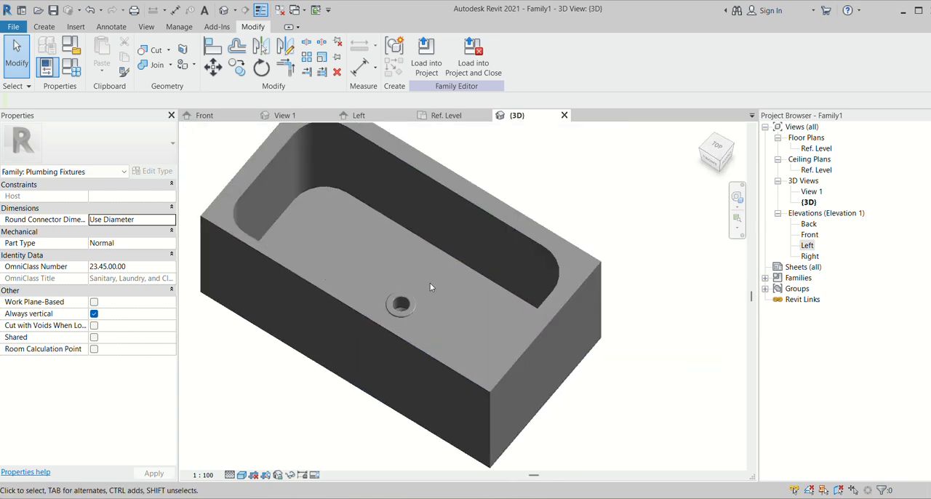
scroll(430, 282, down, 1)
scroll(381, 179, up, 1)
scroll(380, 181, up, 1)
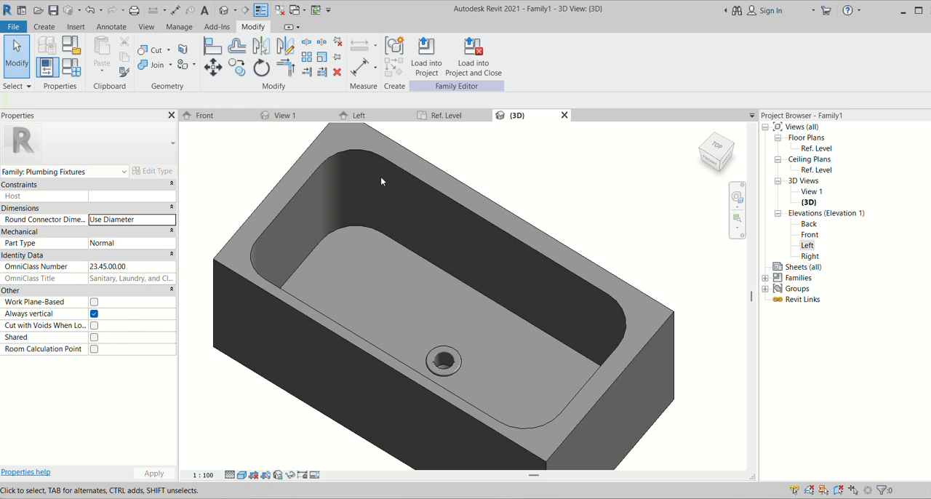
scroll(380, 181, down, 1)
scroll(448, 306, up, 1)
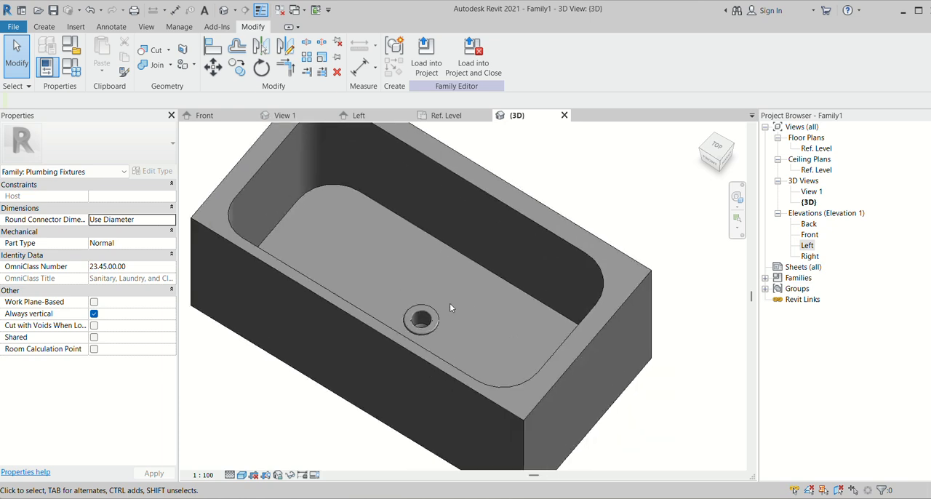
scroll(427, 297, down, 1)
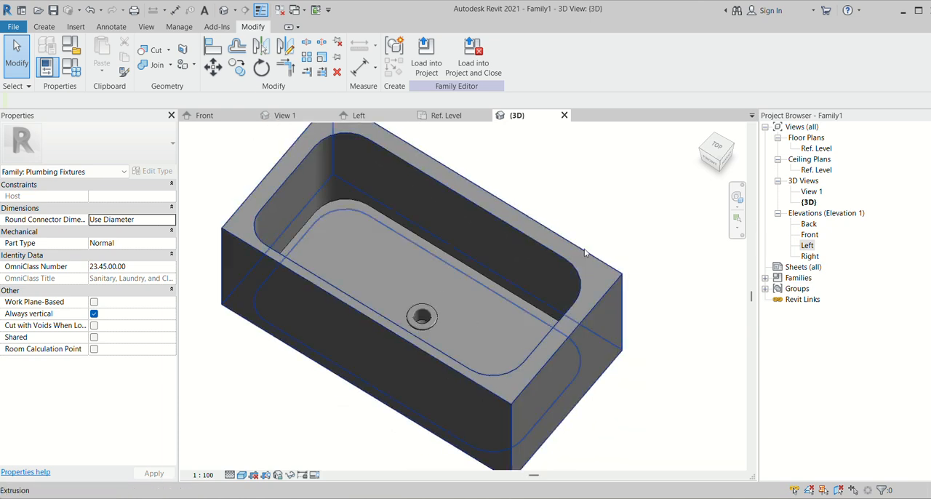
scroll(533, 264, down, 2)
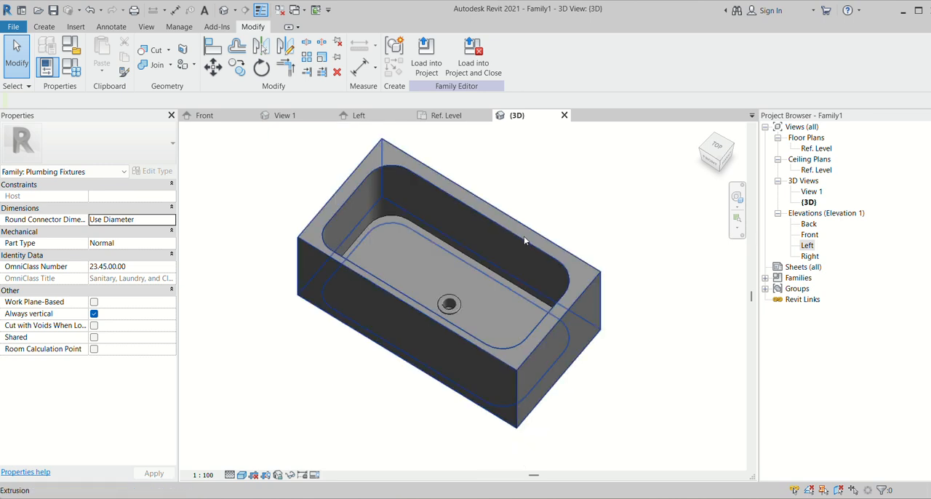
- Start a solid extrusion and set its work plane by picking the basin's long inner back wall
click(45, 27)
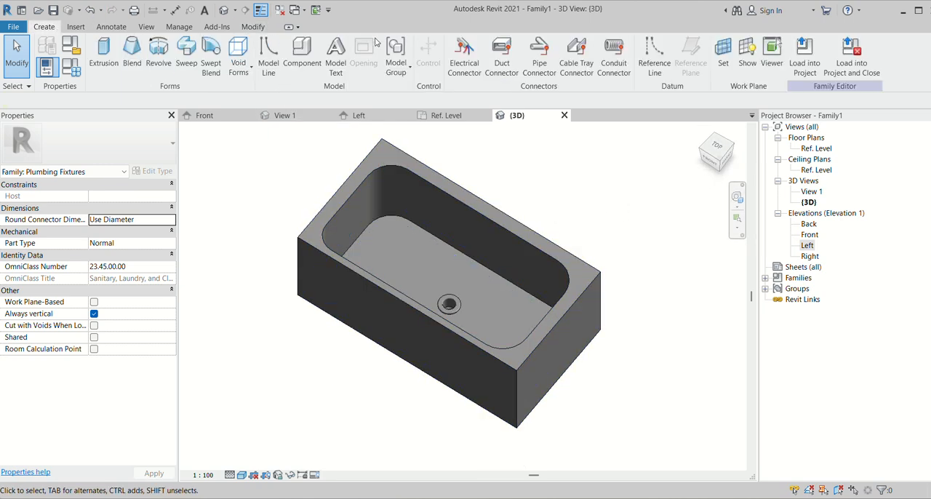
click(106, 58)
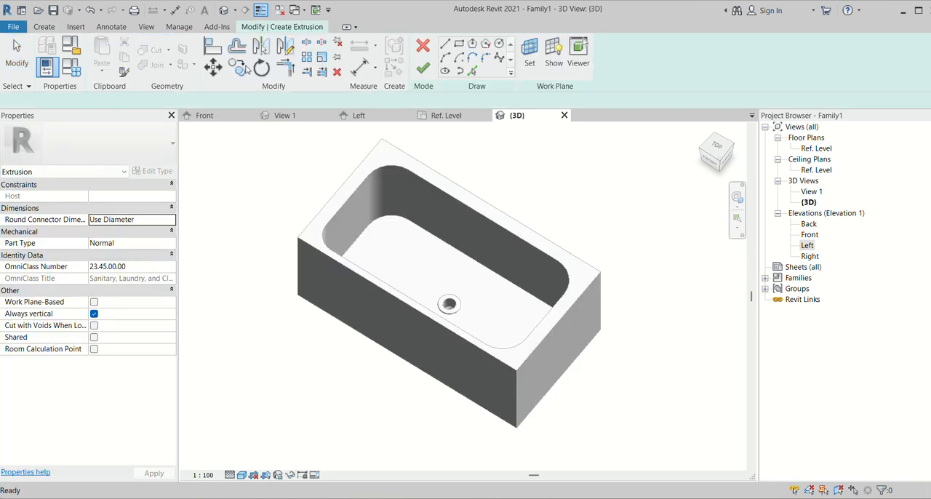
click(529, 52)
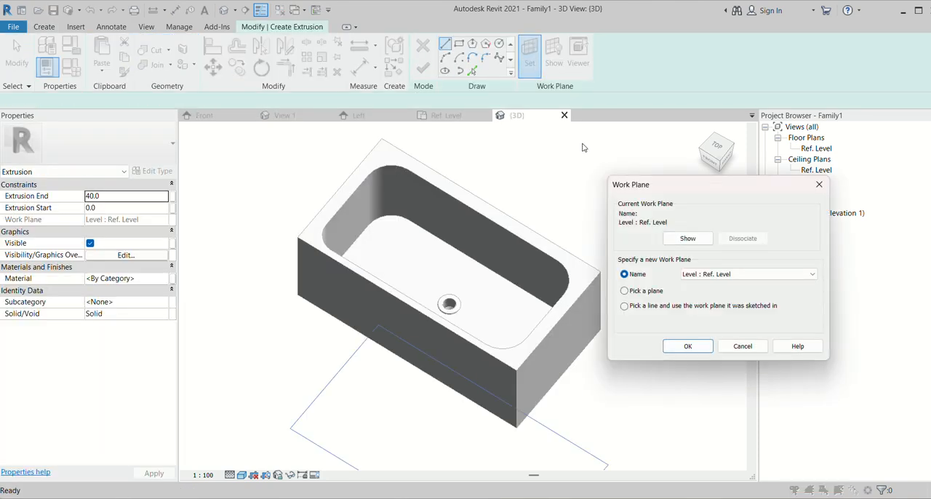
click(624, 291)
click(688, 347)
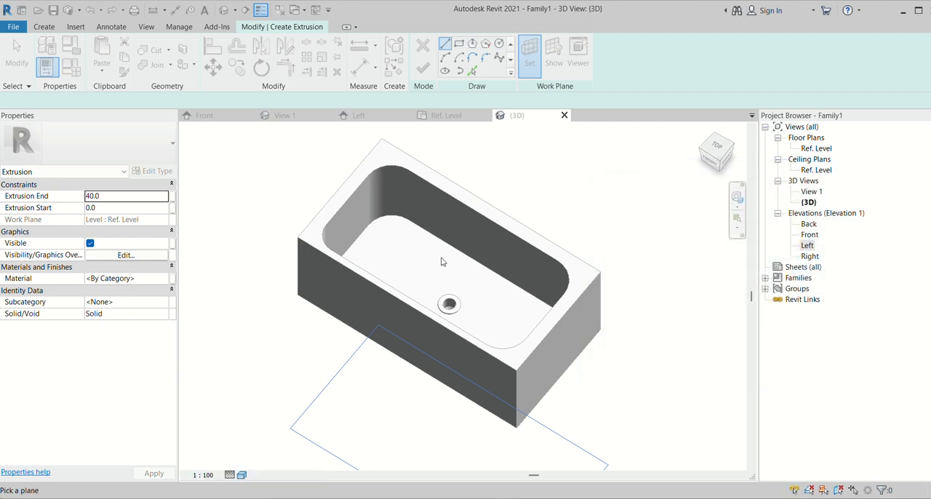
click(457, 207)
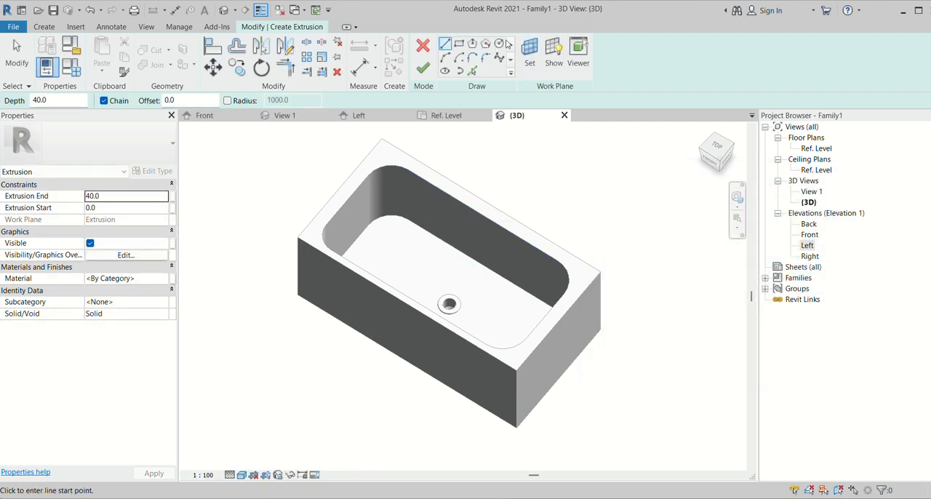
- Sketch a small circle near the top of the back inner wall and extrude it 40 mm into the basin
scroll(409, 202, up, 2)
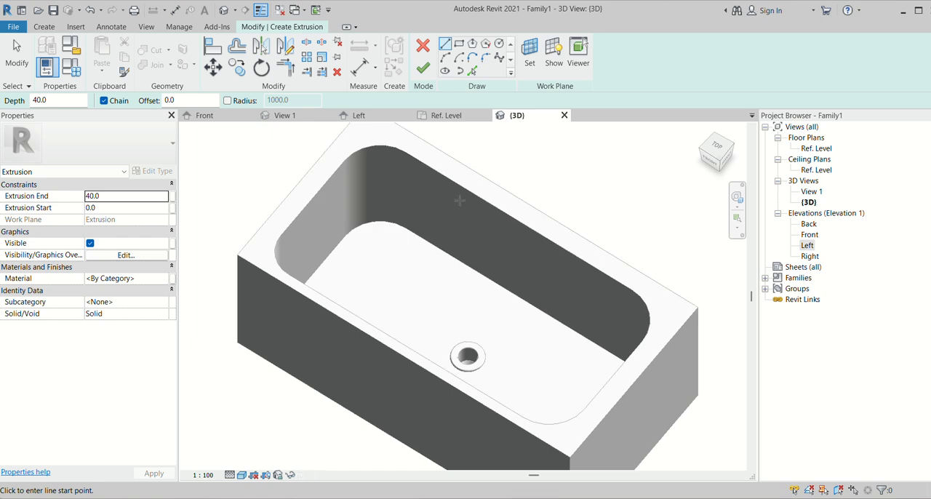
click(480, 183)
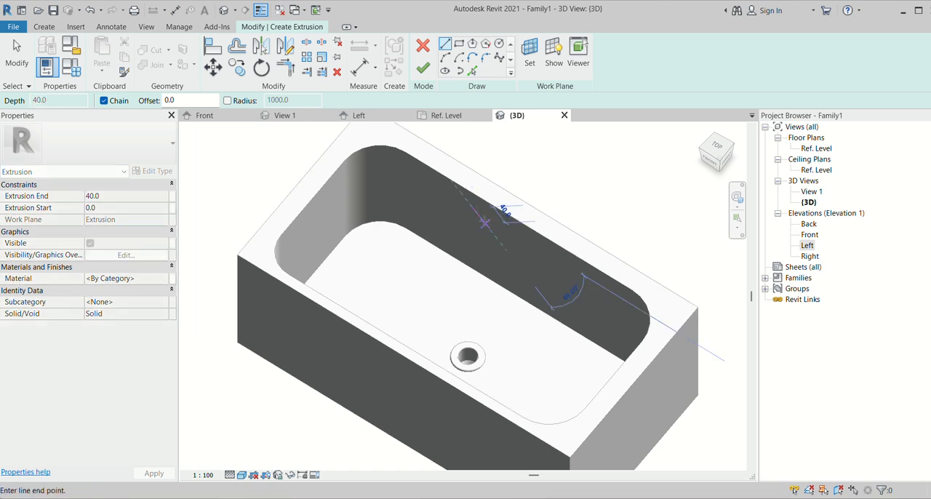
click(499, 45)
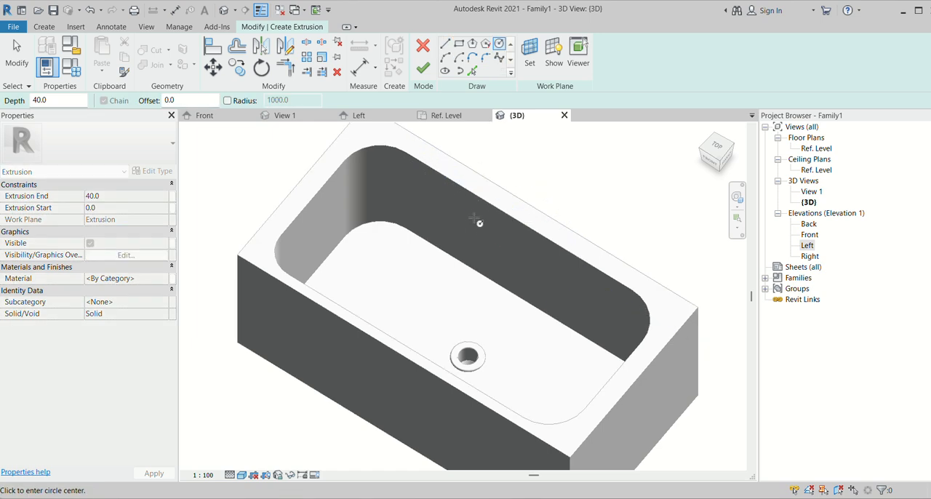
click(481, 173)
scroll(486, 223, up, 5)
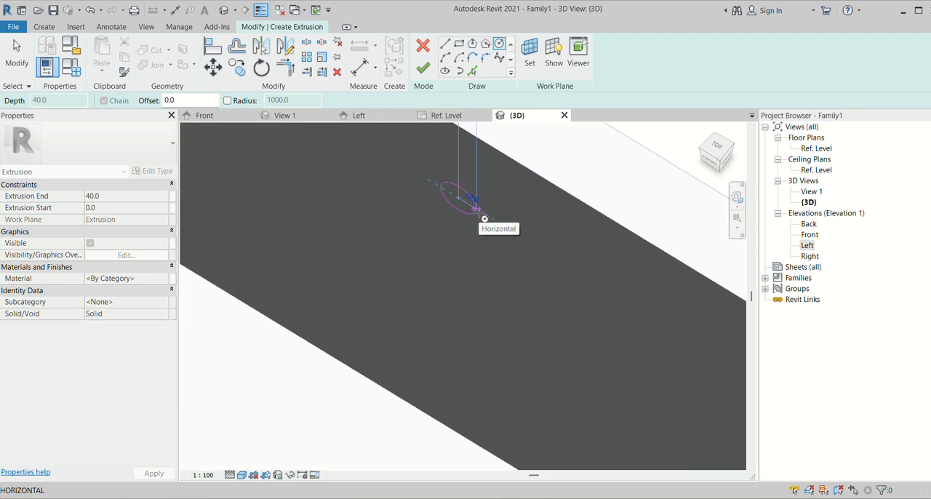
click(484, 219)
scroll(436, 218, down, 5)
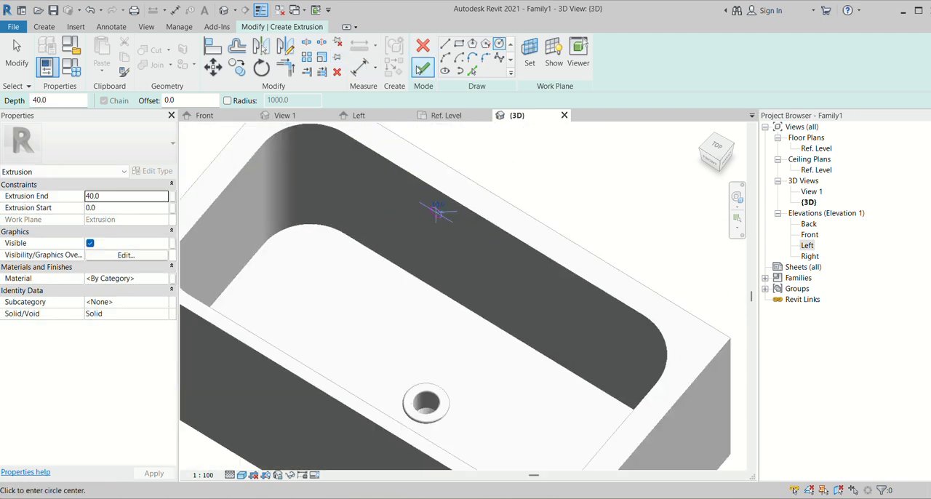
click(429, 74)
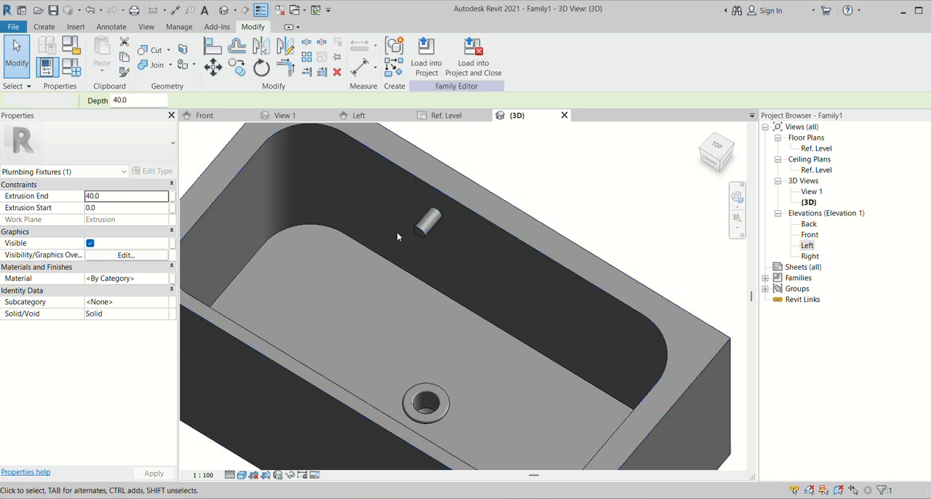
scroll(420, 237, down, 3)
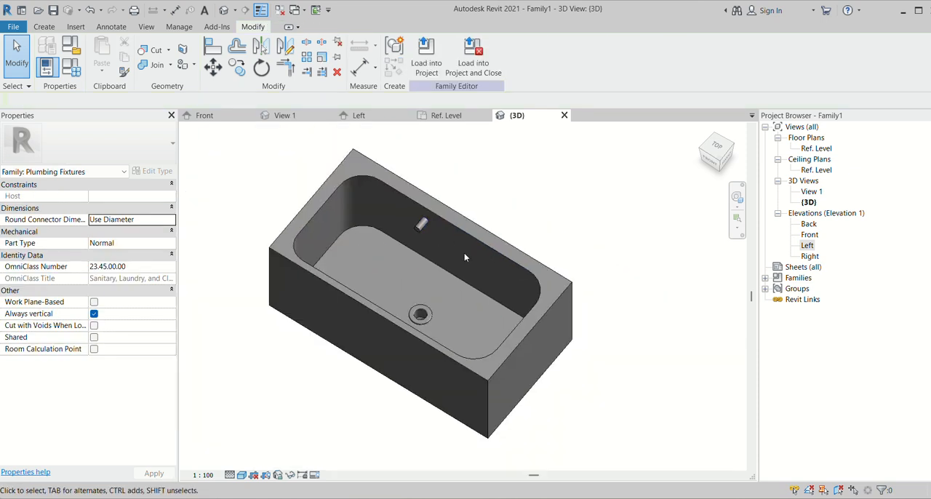
- Shorten the cylindrical fitting on the basin's inner back wall to a depth of about 12 mm
shift+middle_drag(541, 348, 515, 264)
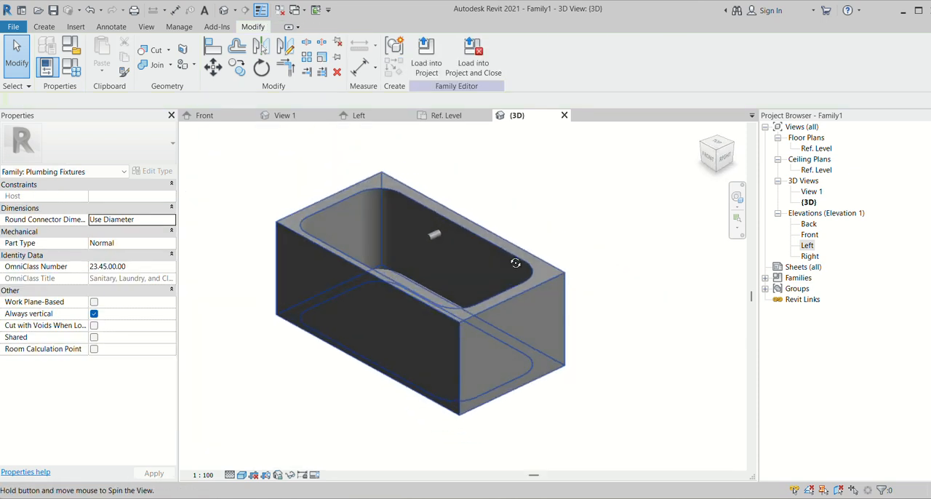
scroll(411, 238, up, 5)
click(414, 260)
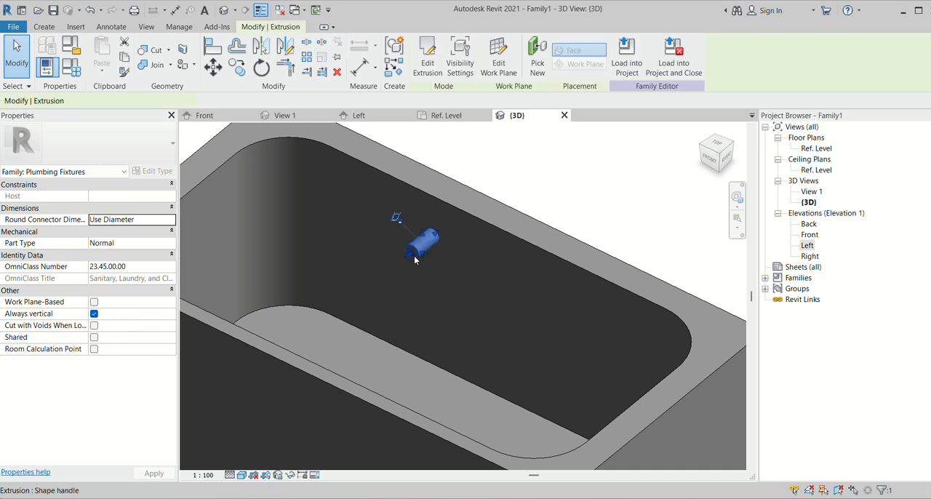
drag(415, 260, 425, 243)
click(371, 250)
scroll(392, 254, down, 3)
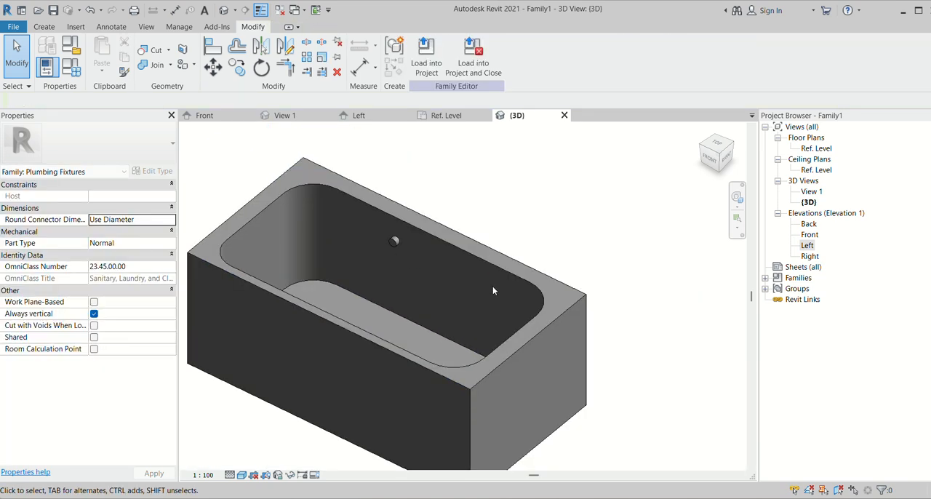
scroll(379, 218, up, 2)
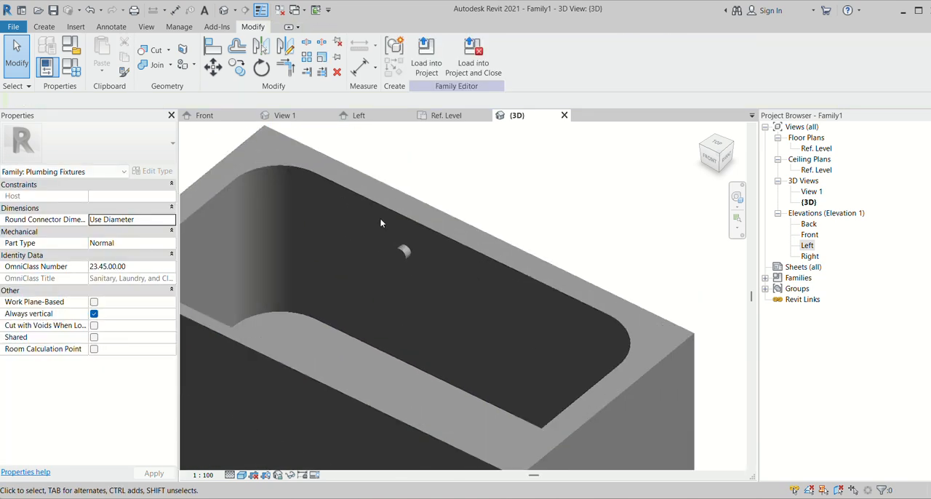
- Mirror a copy of the cylindrical wall fitting about the vertical Center (Left/Right) reference plane in the Front elevation
double_click(810, 235)
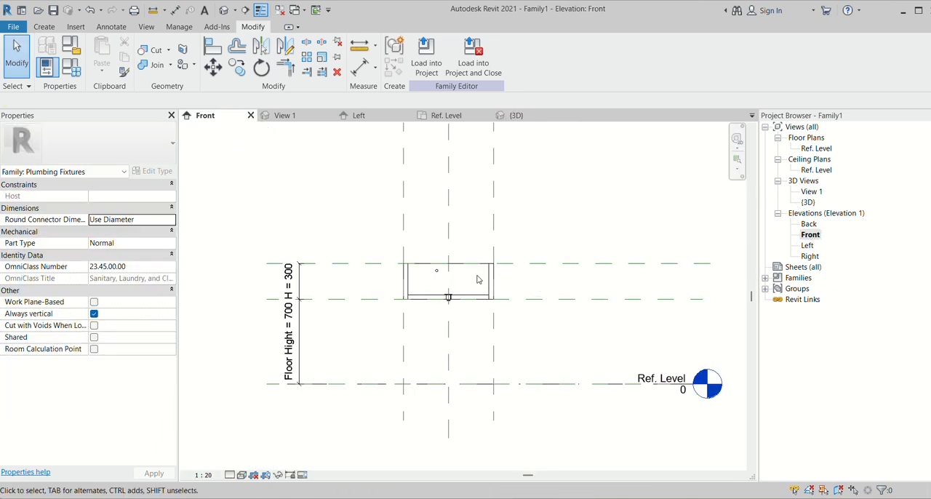
scroll(475, 273, up, 3)
click(371, 267)
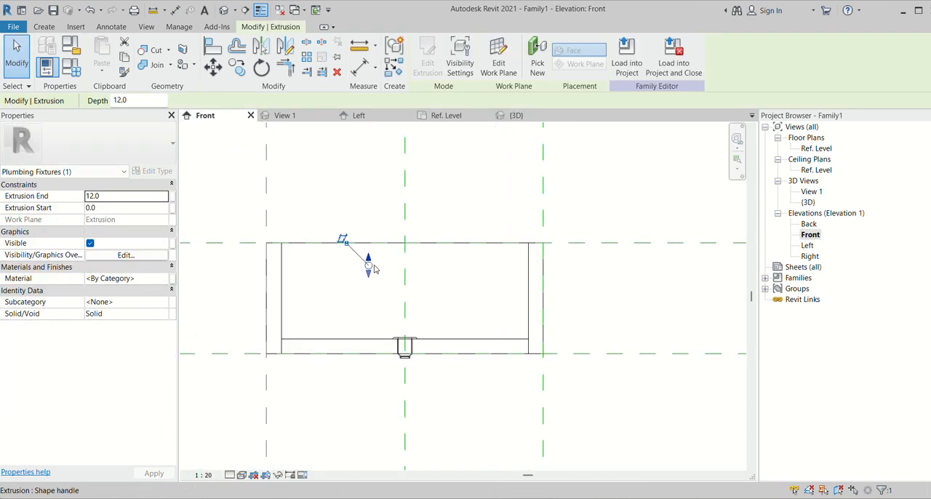
click(285, 48)
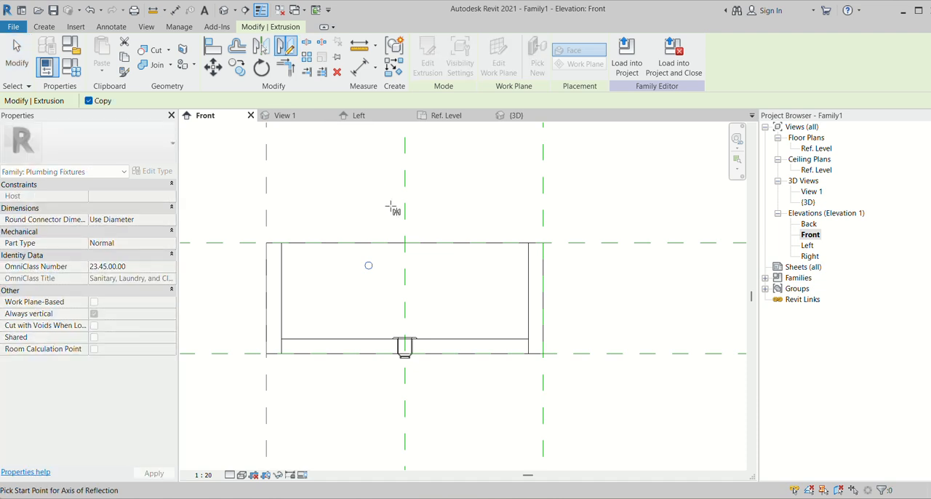
click(404, 242)
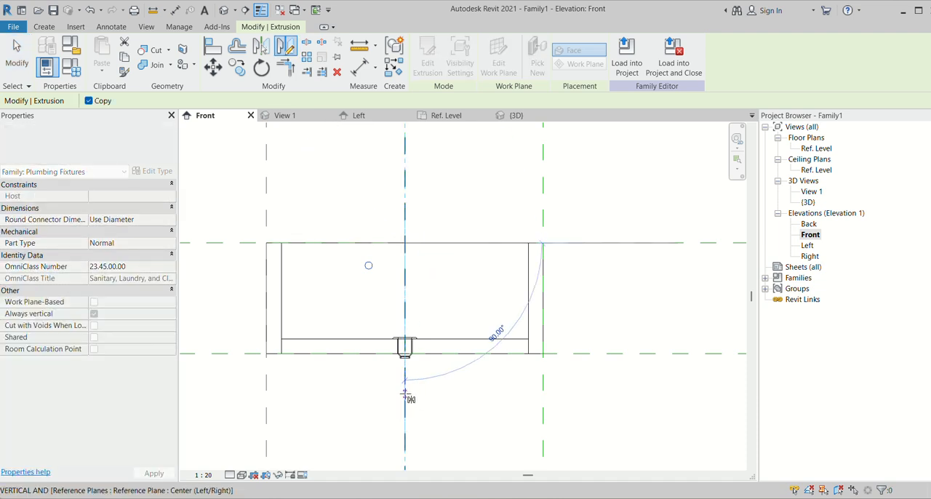
click(407, 391)
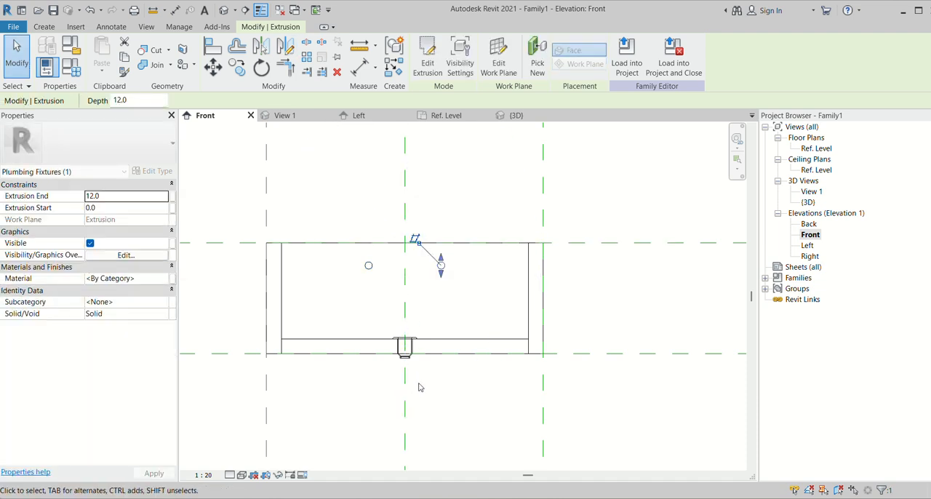
click(419, 386)
- Examine the pair of wall fittings and the basin interior from several angles in the {3D} view
click(517, 116)
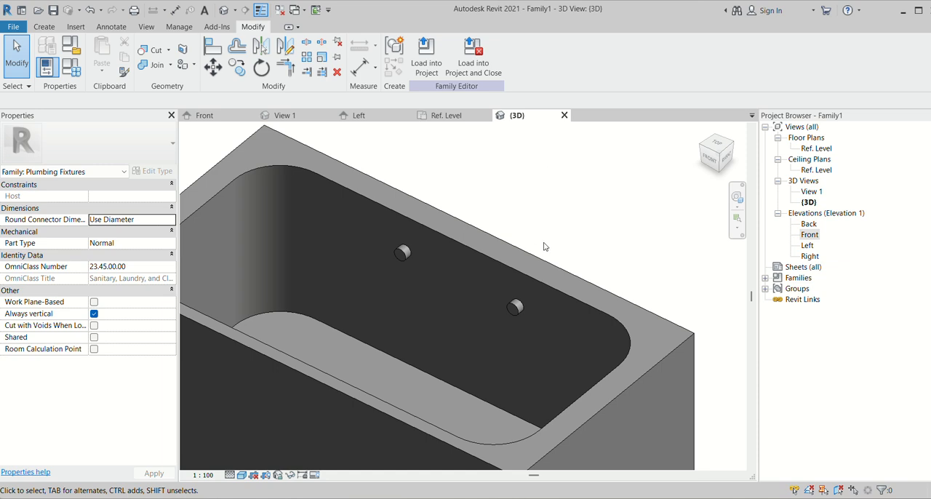
scroll(591, 315, down, 5)
shift+middle_drag(587, 380, 612, 427)
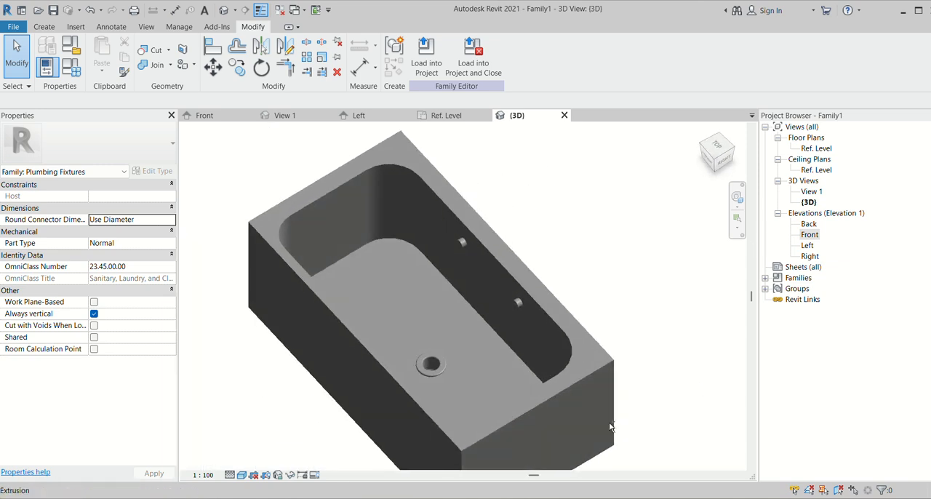
scroll(473, 239, up, 2)
scroll(446, 230, down, 3)
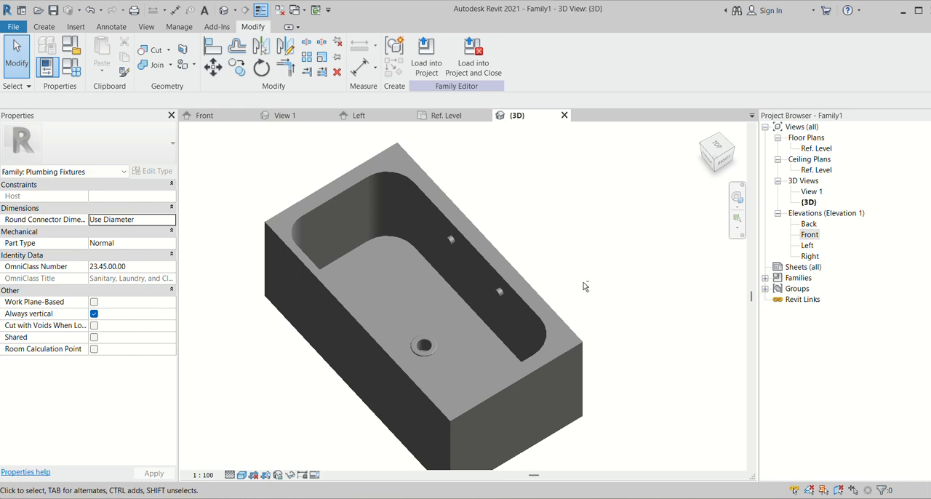
shift+middle_drag(584, 286, 425, 215)
scroll(470, 241, up, 2)
scroll(558, 230, down, 2)
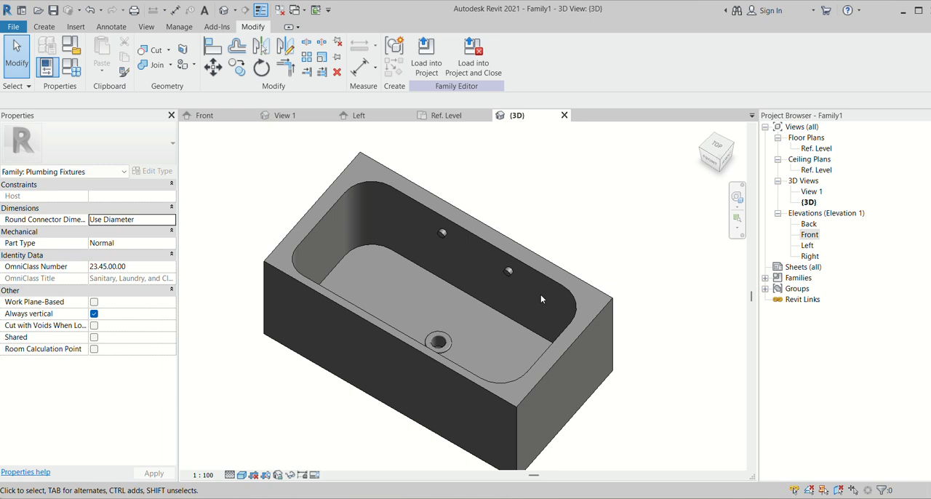
scroll(526, 304, up, 2)
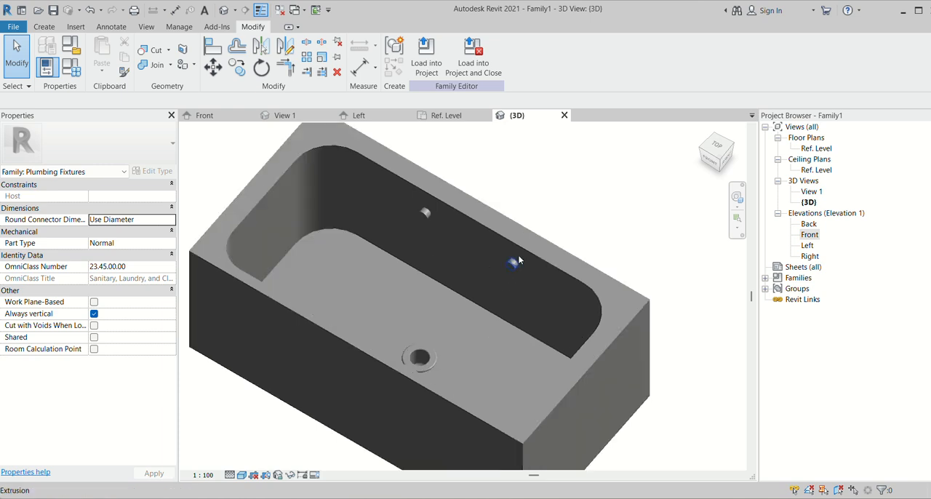
scroll(526, 304, down, 2)
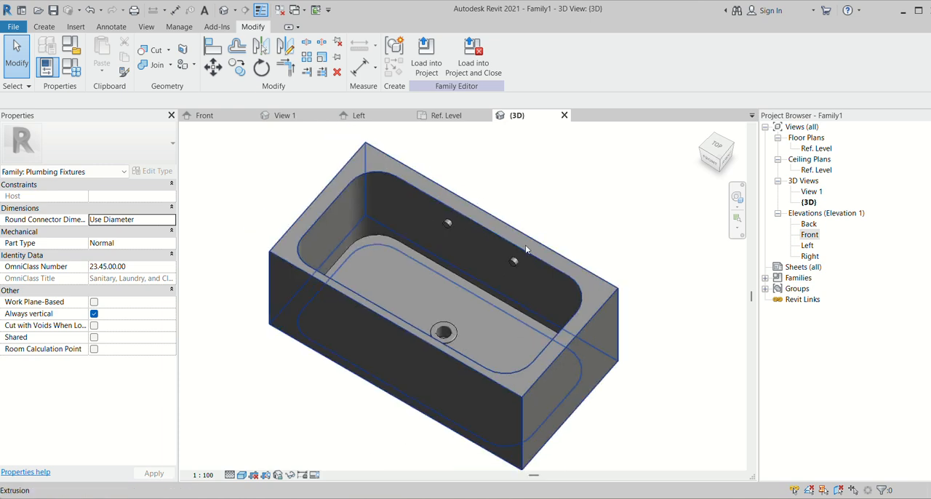
- Place a Hydronic Supply pipe connector on the underside of the drain fitting and select the connector
click(44, 28)
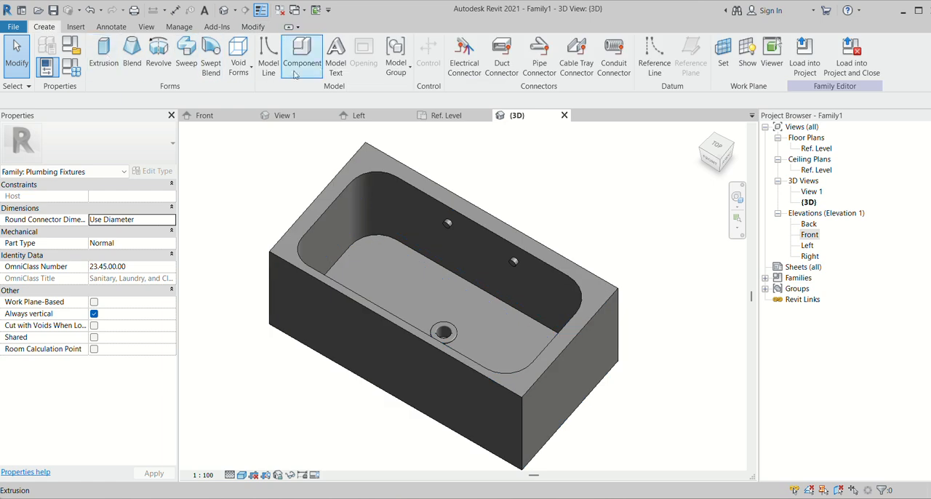
click(540, 67)
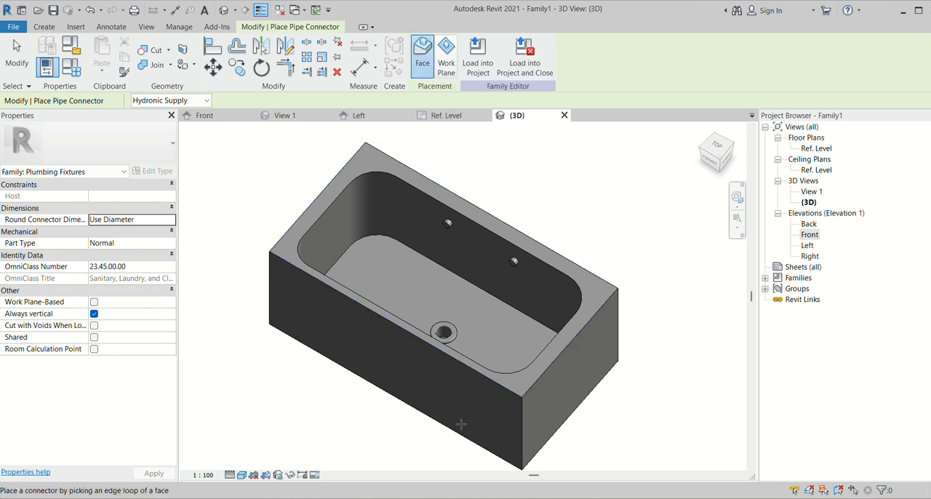
shift+middle_drag(461, 424, 505, 131)
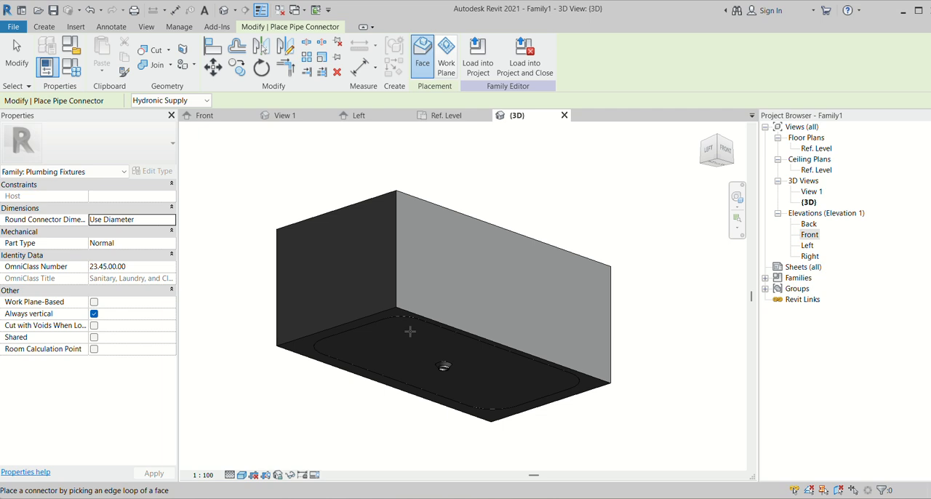
scroll(410, 331, up, 3)
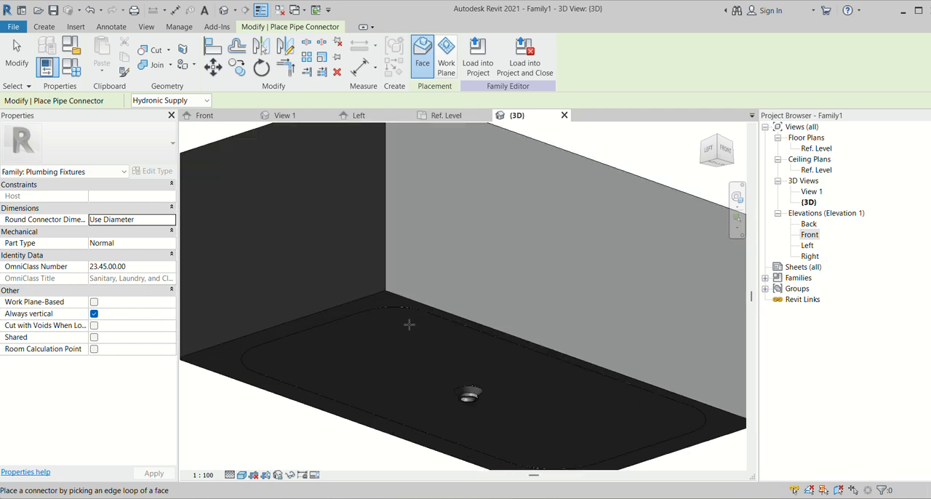
scroll(437, 355, down, 3)
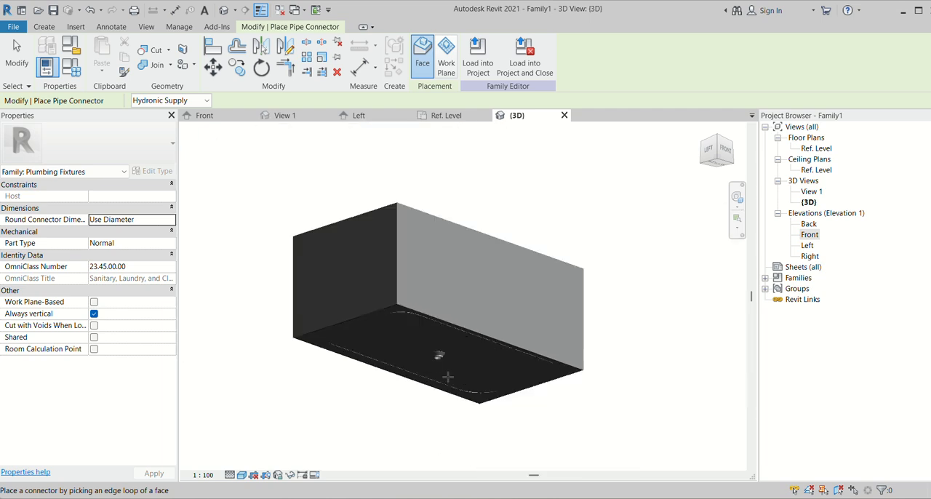
scroll(397, 328, up, 2)
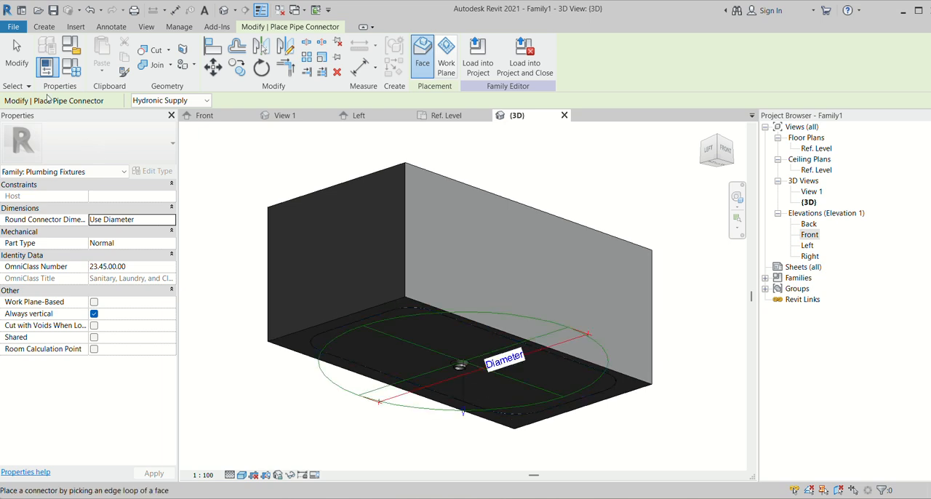
click(17, 54)
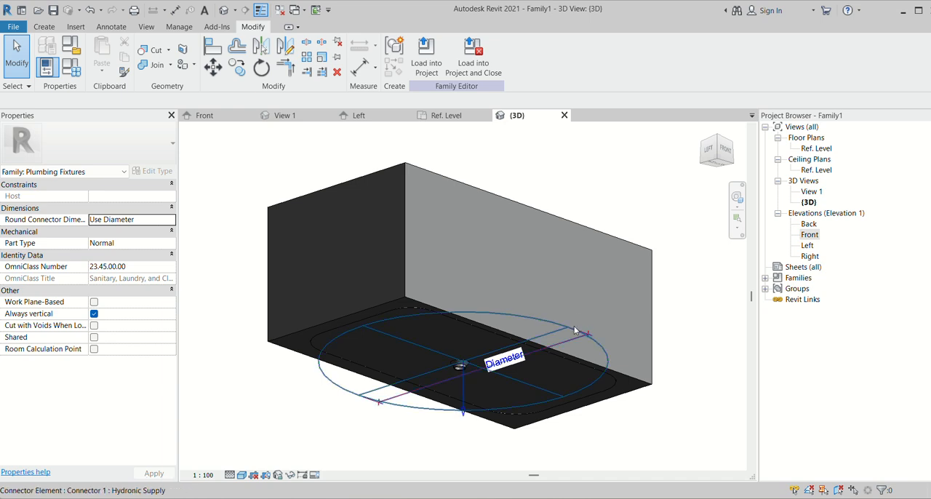
click(550, 324)
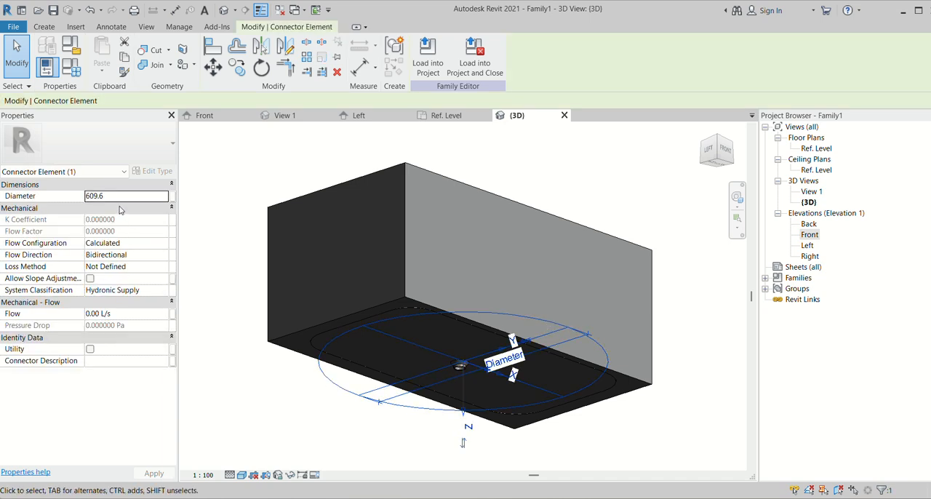
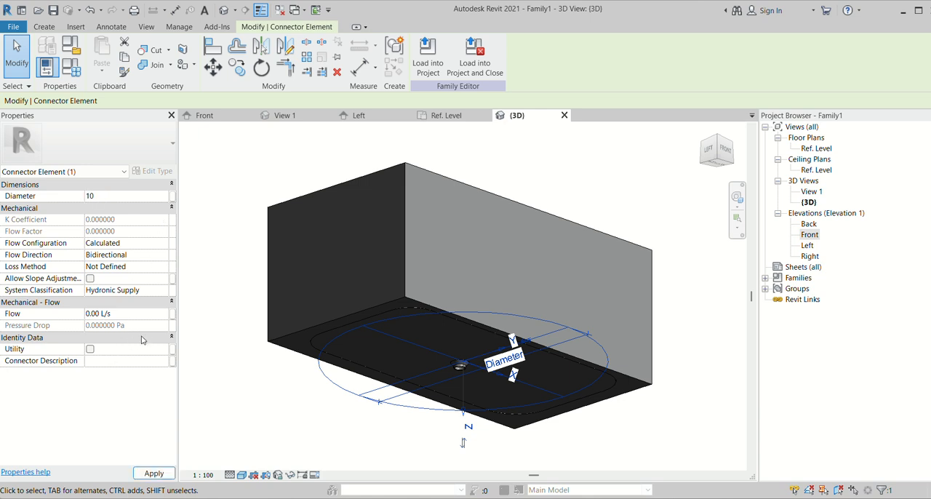
- Set the system classification of the drain's pipe connector to Sanitary
click(163, 290)
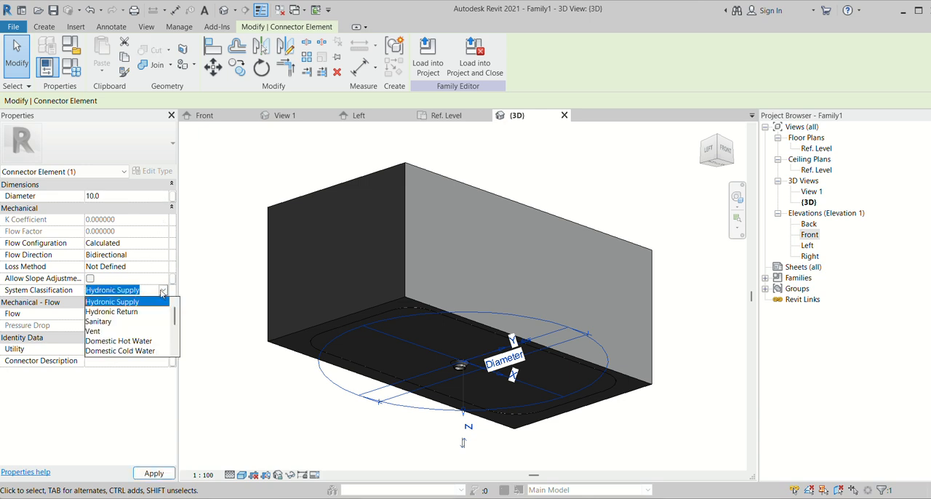
click(98, 321)
scroll(435, 376, up, 3)
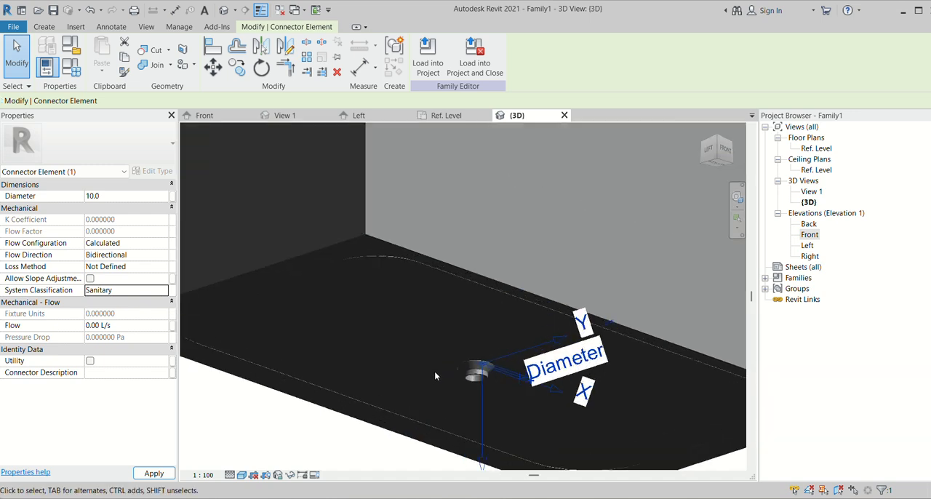
scroll(435, 376, up, 2)
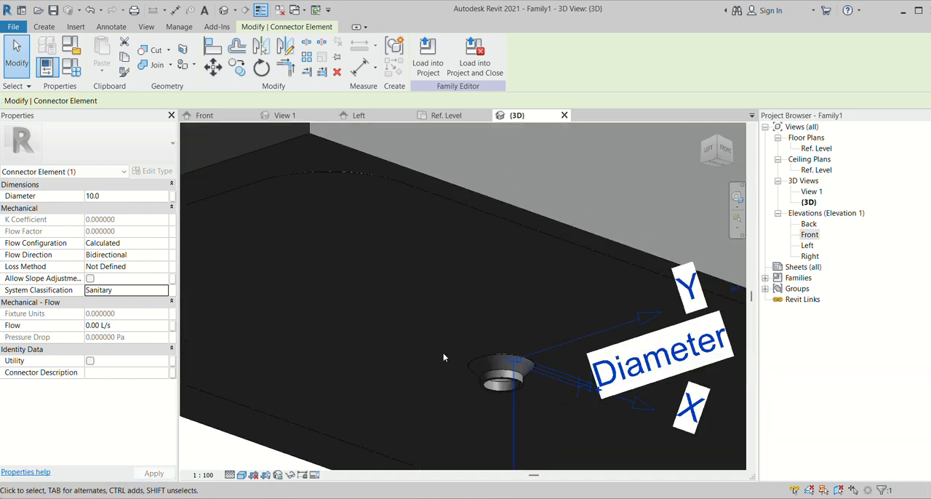
key(Escape)
- Delete the off-centre pipe connector at the drain in the Ref. Level floor plan
double_click(821, 150)
click(453, 270)
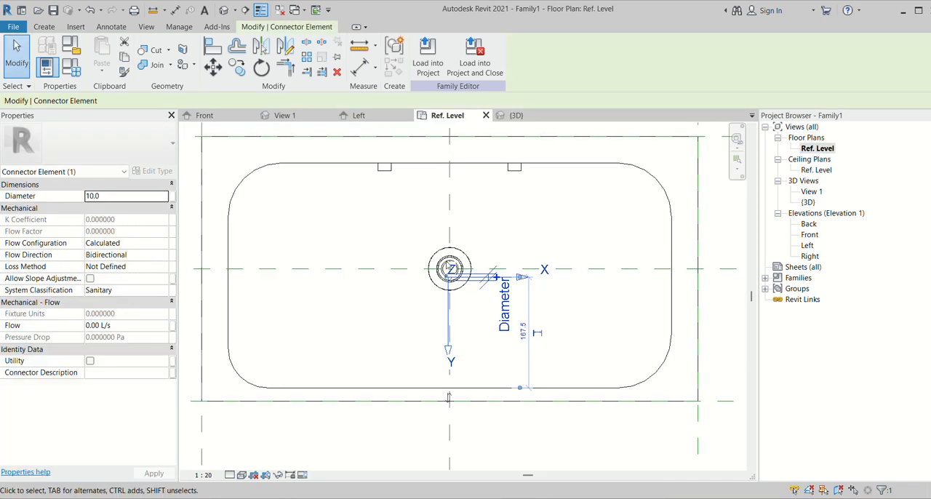
click(456, 276)
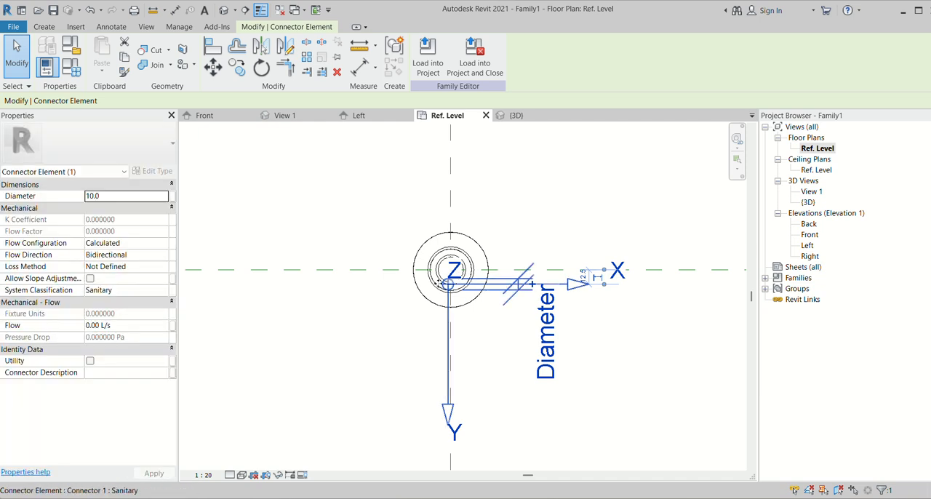
scroll(438, 285, up, 2)
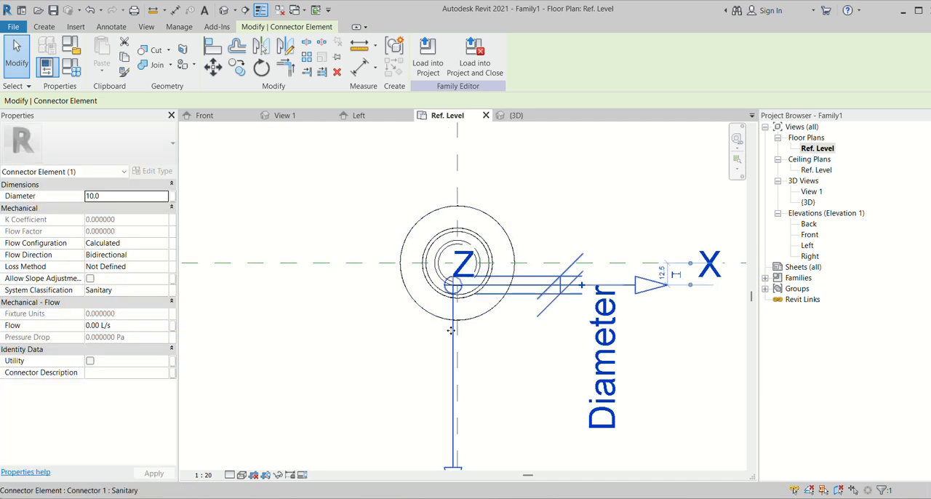
click(513, 306)
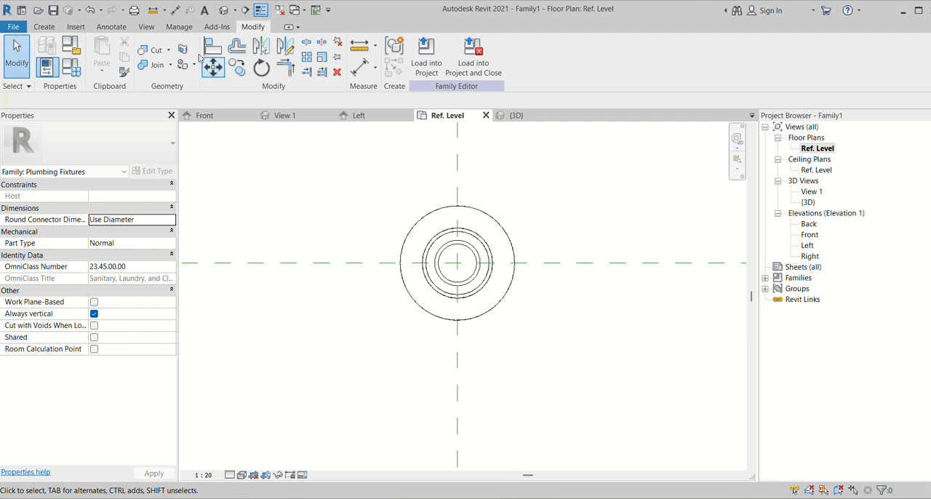
click(44, 26)
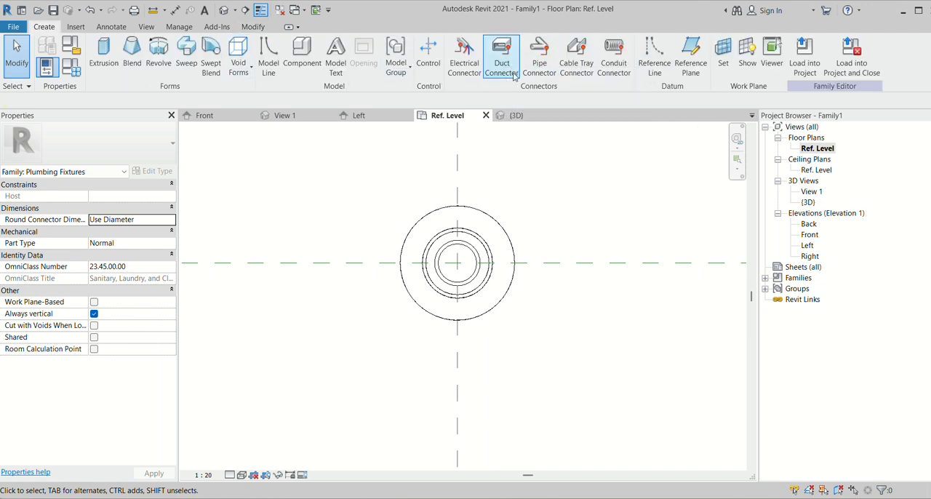
click(539, 58)
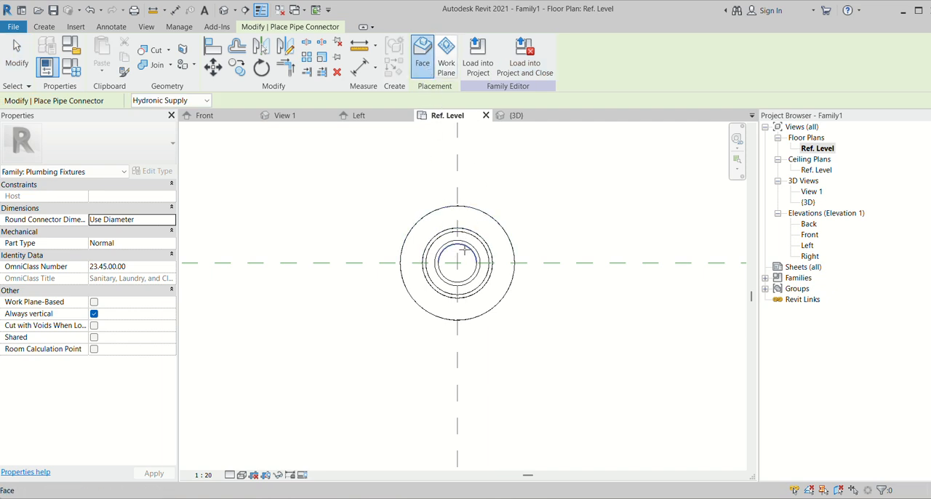
scroll(429, 273, down, 2)
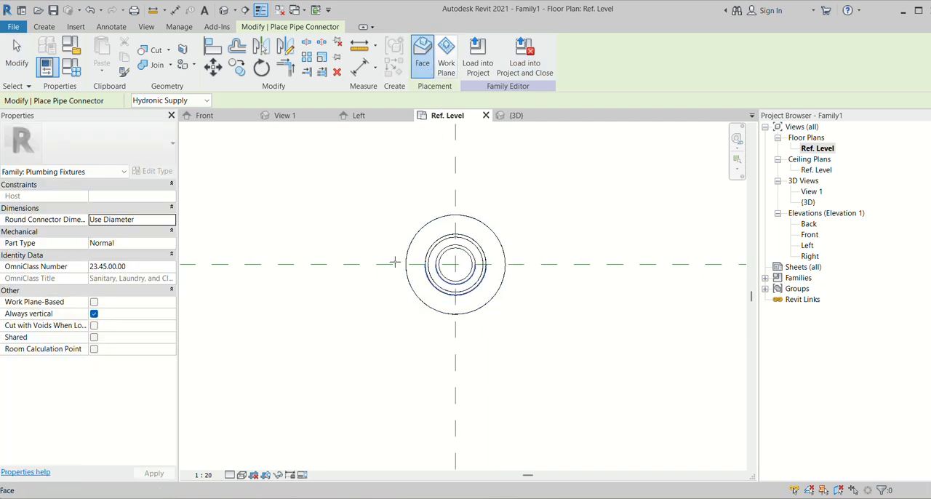
click(514, 115)
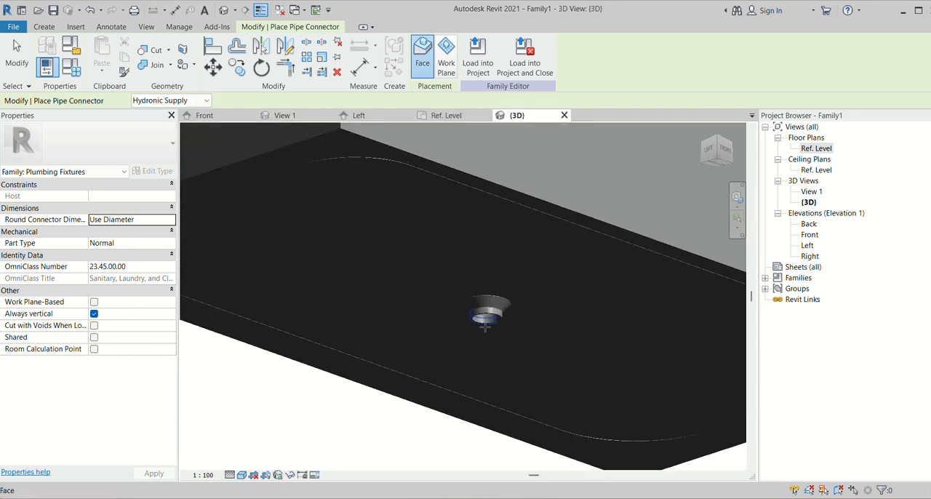
scroll(485, 325, up, 2)
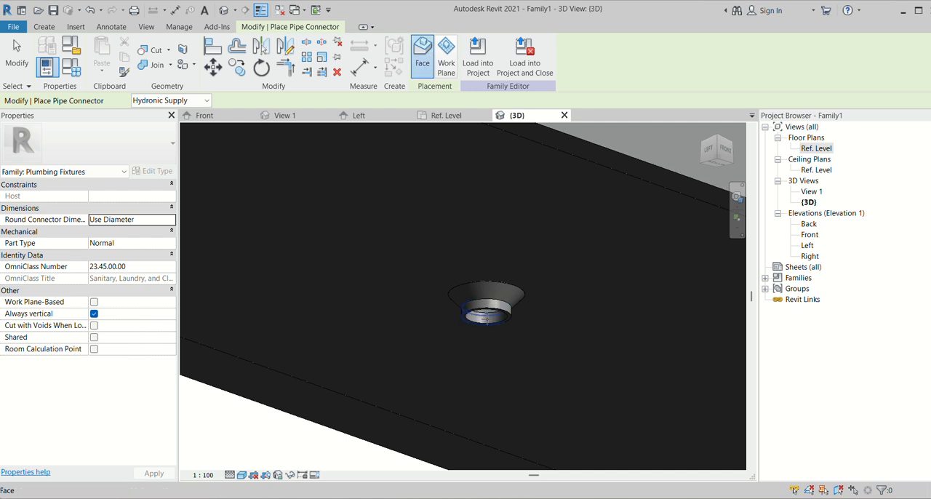
scroll(421, 270, down, 3)
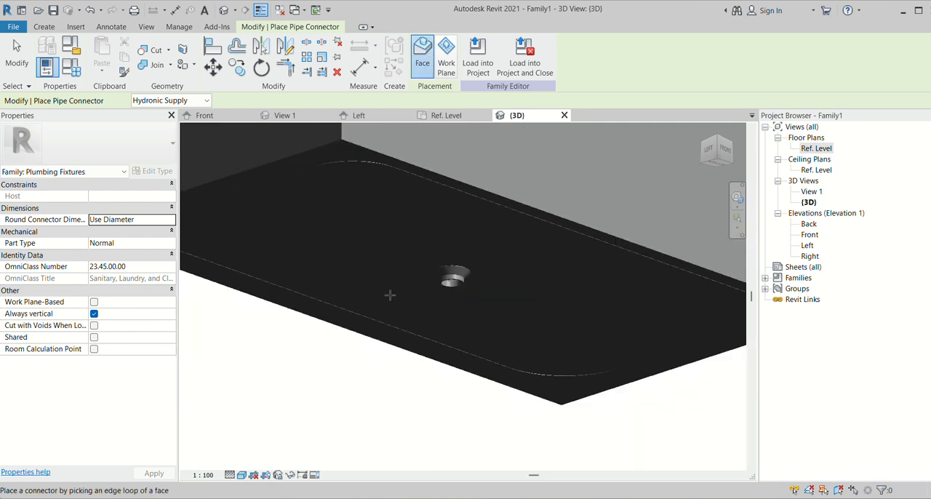
key(Escape)
scroll(457, 335, down, 3)
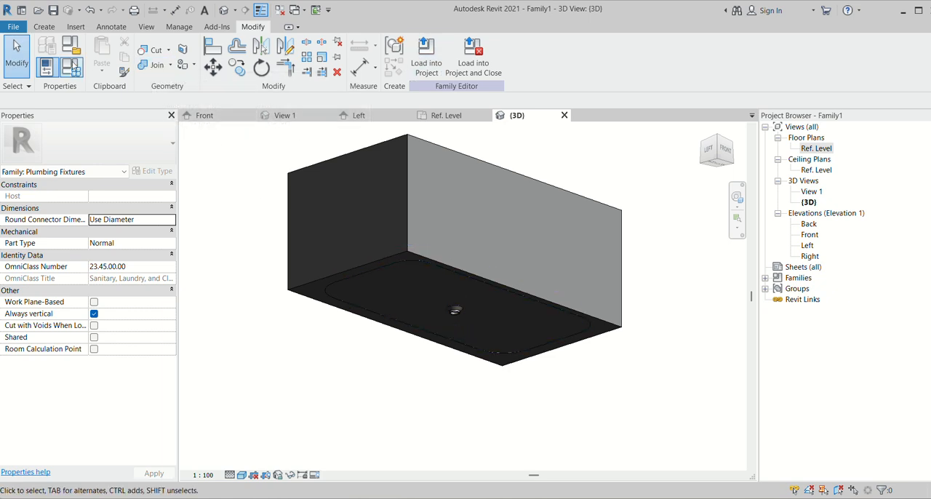
- Place a Hydronic Supply pipe connector on the bottom circular face of the drain fitting in the {3D} view
click(46, 28)
click(540, 57)
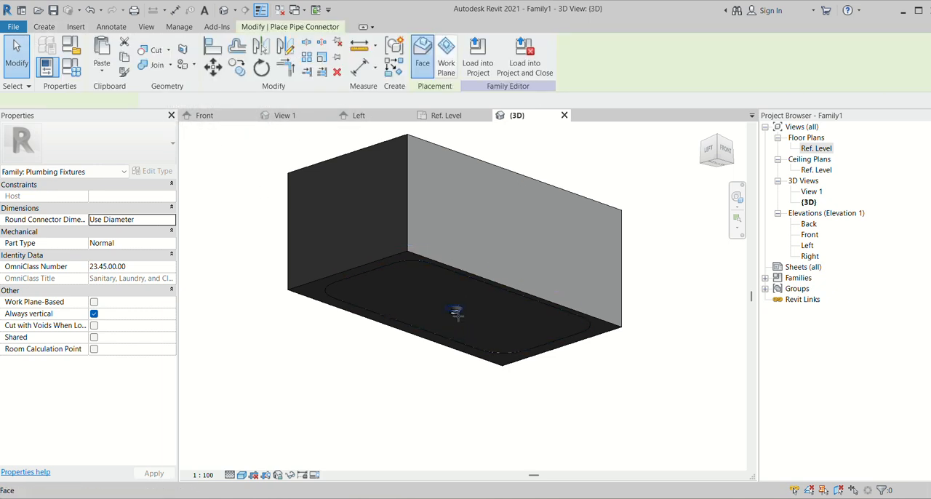
scroll(455, 312, up, 5)
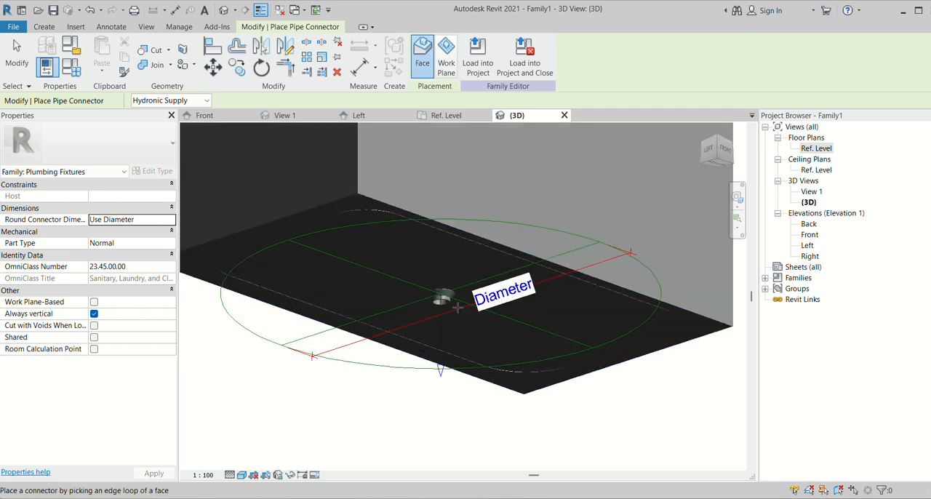
scroll(454, 310, down, 6)
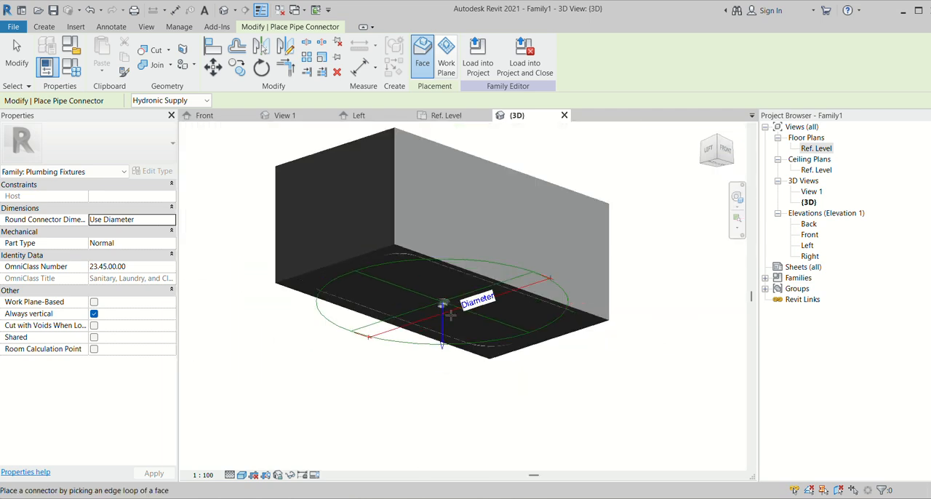
shift+middle_drag(551, 266, 480, 218)
scroll(473, 258, up, 5)
scroll(473, 258, down, 5)
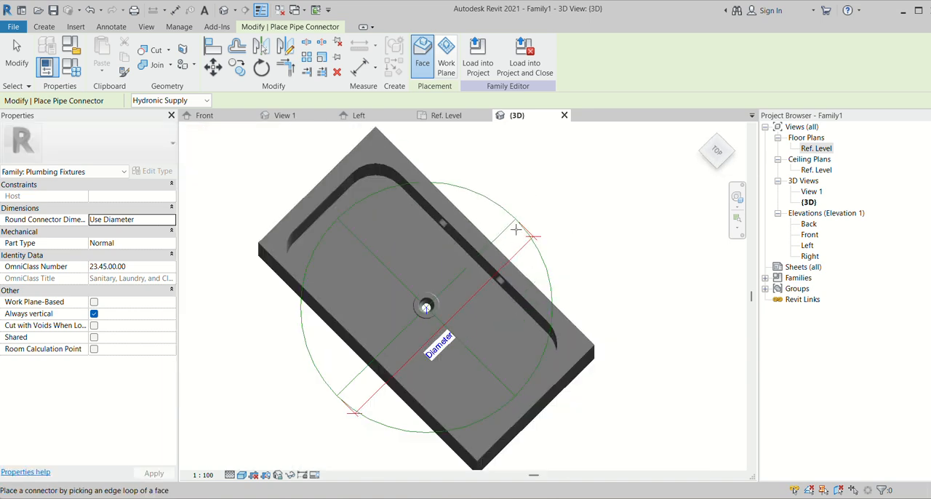
- Set the diameter of the new drain pipe connector to 20
click(526, 223)
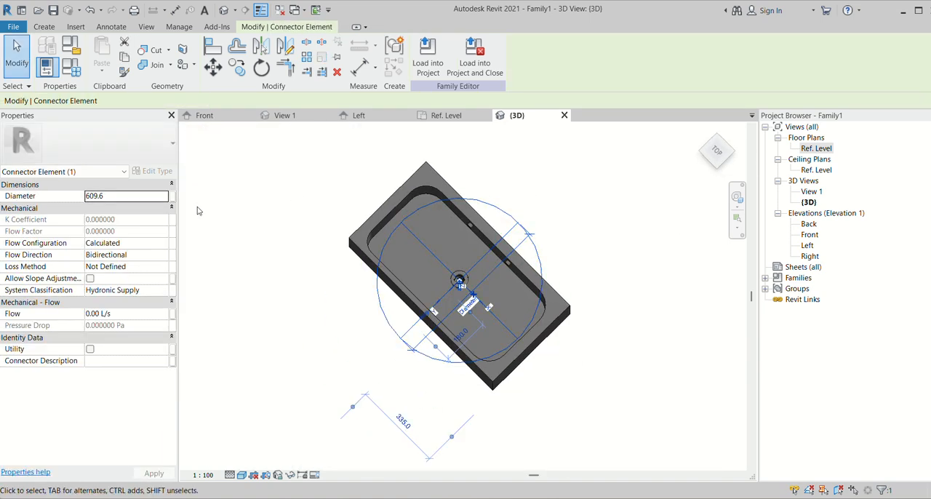
click(139, 196)
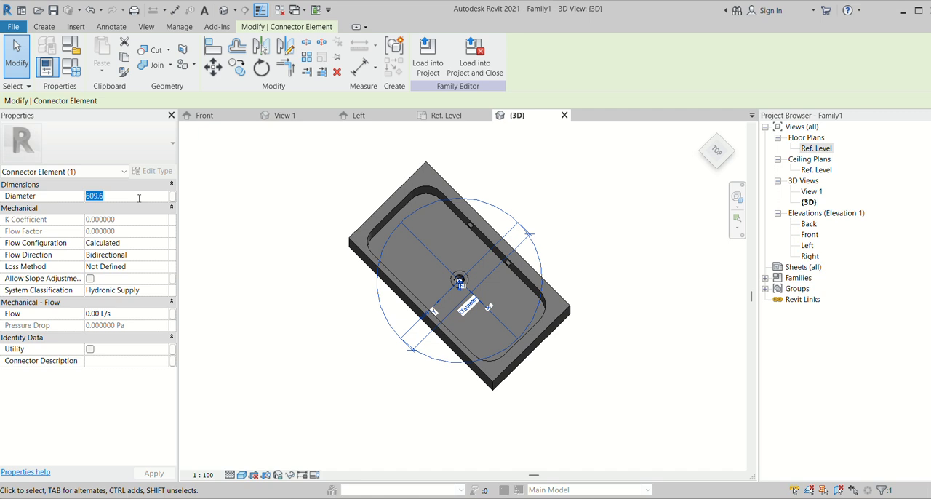
text(20)
key(Return)
- Examine how the resized connector sits in the drain opening, and view the two wall fittings from the front
scroll(439, 276, up, 4)
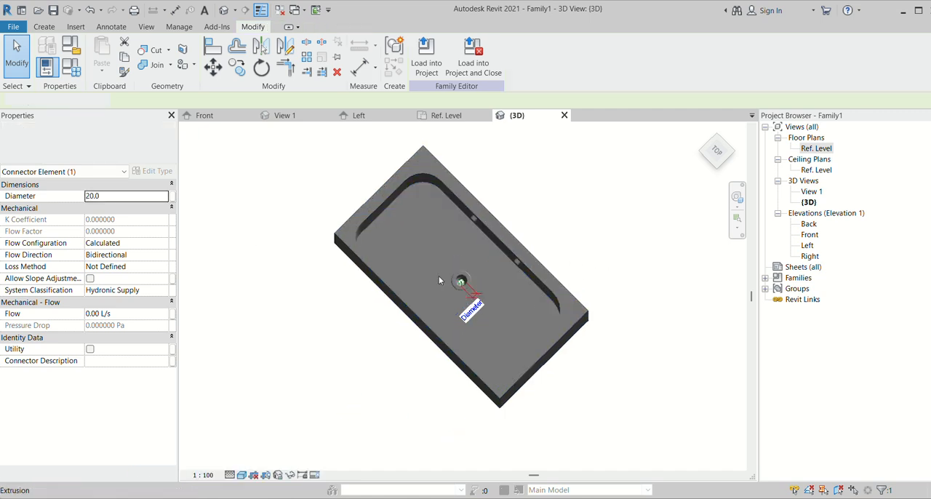
scroll(483, 295, up, 5)
key(Escape)
scroll(448, 278, down, 5)
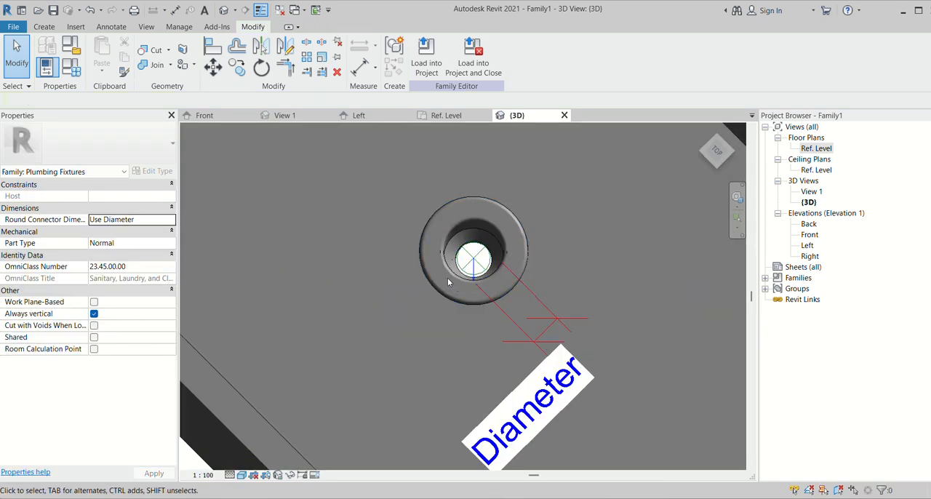
scroll(440, 268, up, 5)
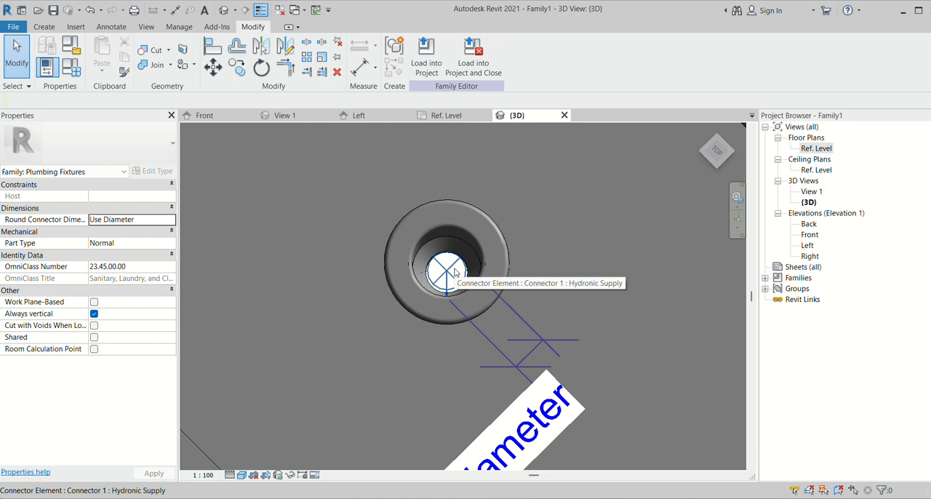
click(450, 281)
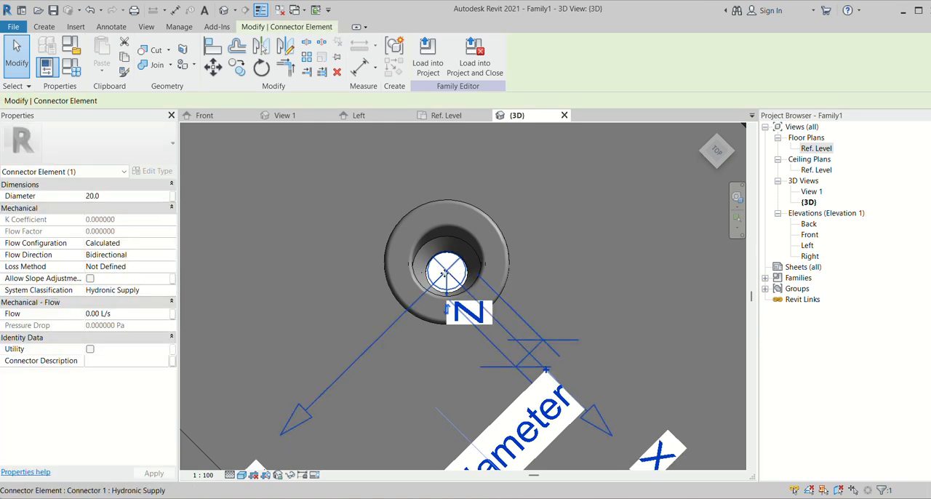
scroll(445, 273, down, 8)
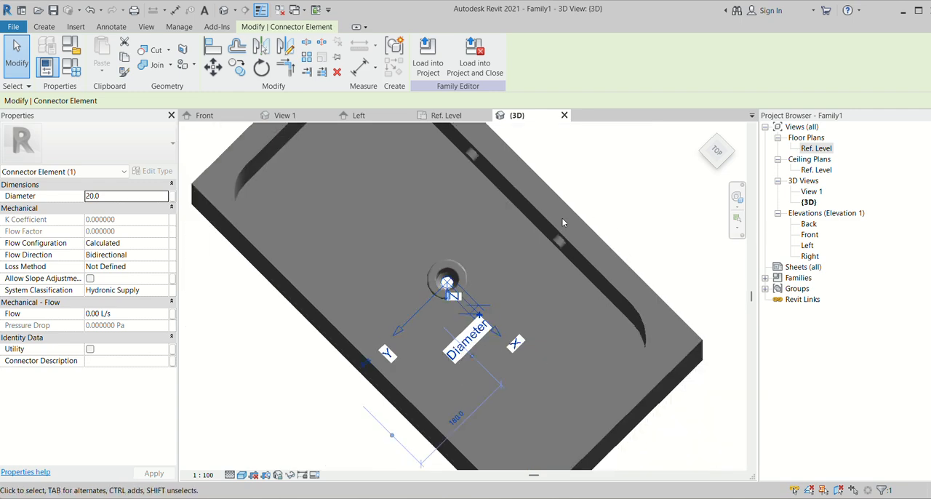
scroll(614, 216, down, 2)
click(612, 230)
shift+middle_drag(579, 389, 513, 139)
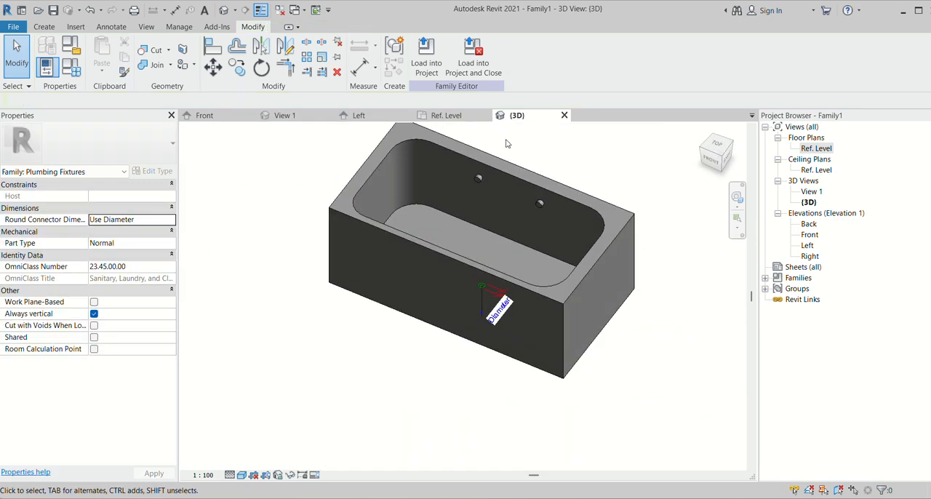
scroll(456, 196, up, 4)
click(42, 27)
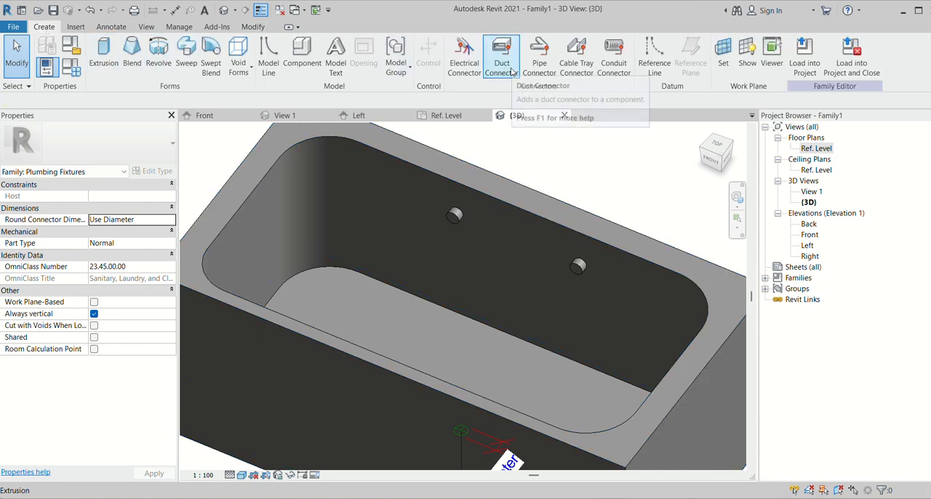
click(576, 59)
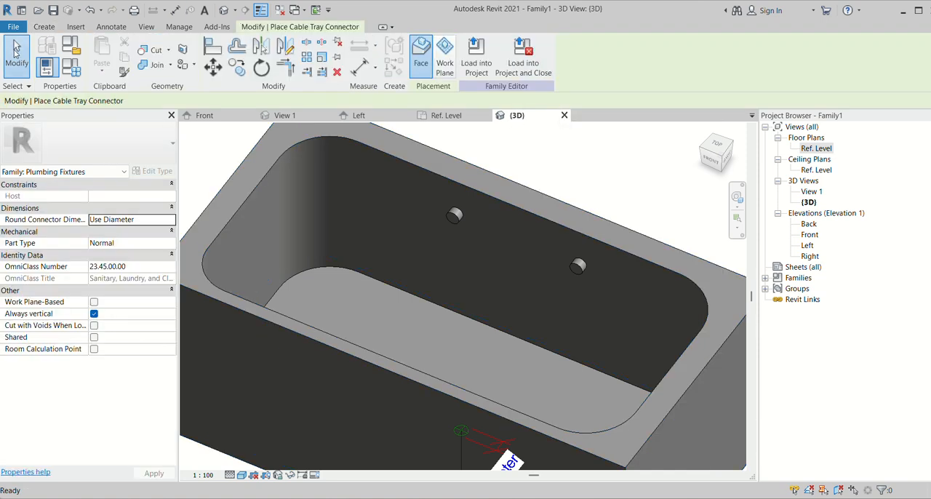
key(Escape)
- Try to place a Domestic Hot Water pipe connector on the front face of the left cylindrical wall fitting
click(38, 28)
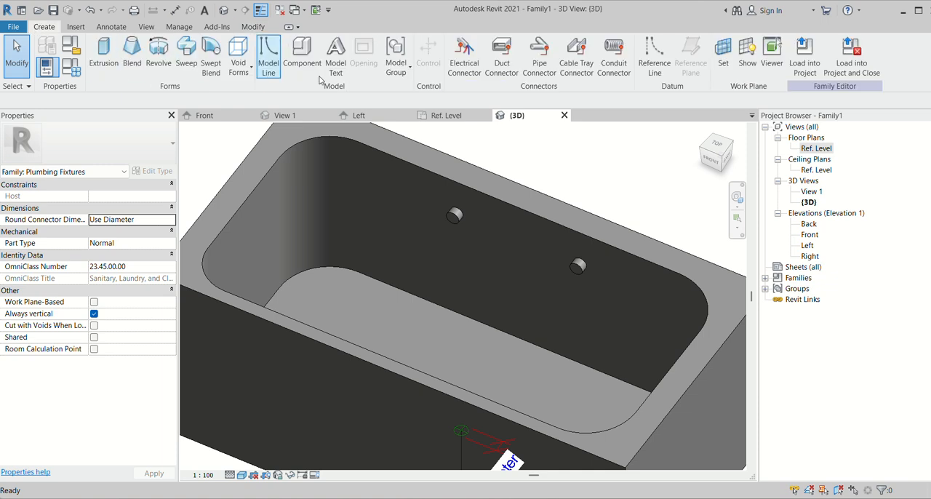
click(552, 73)
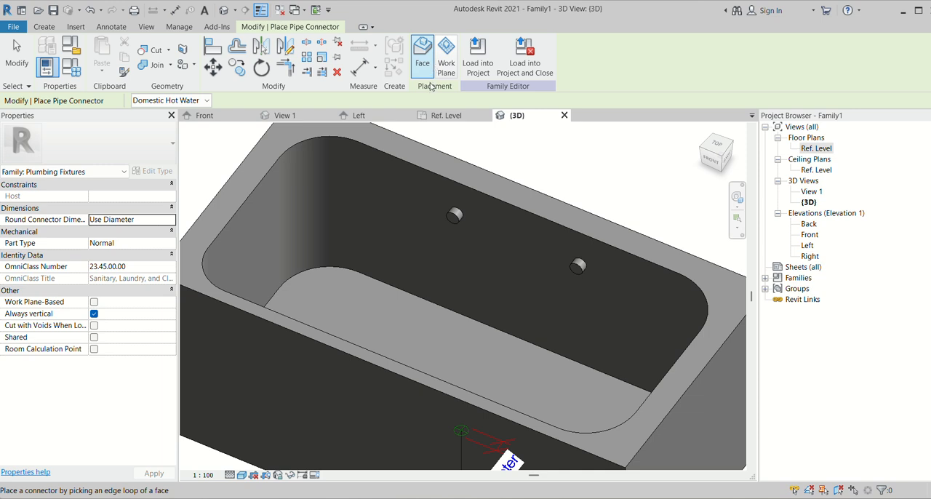
scroll(453, 217, up, 5)
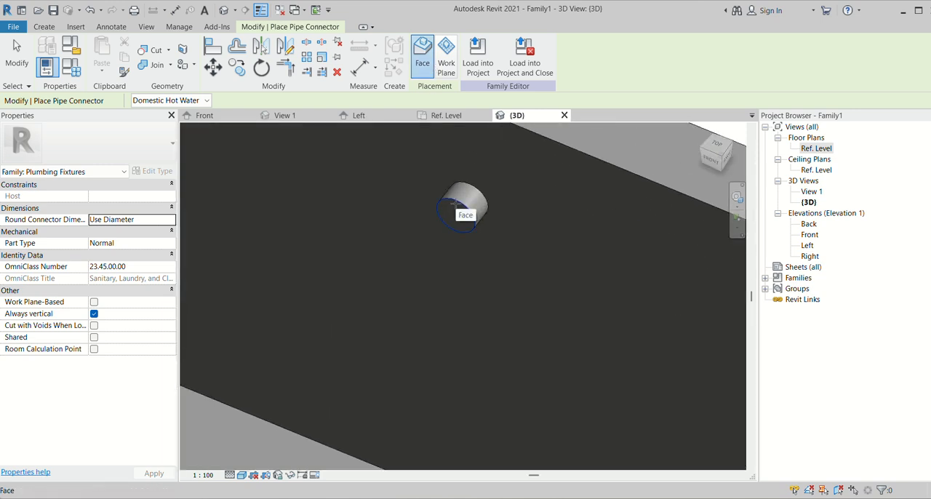
click(457, 206)
scroll(457, 206, down, 5)
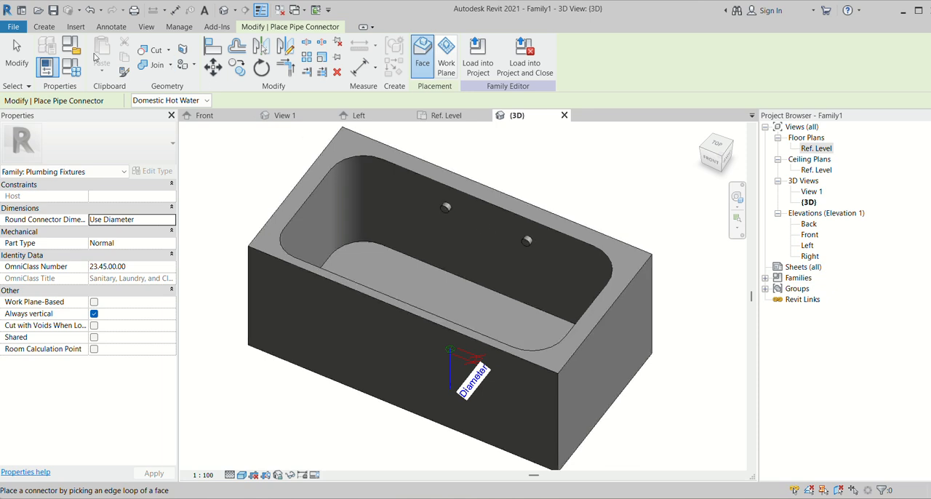
click(28, 54)
- Examine from the right side how the two wall fittings meet the basin's back wall
scroll(208, 209, down, 1)
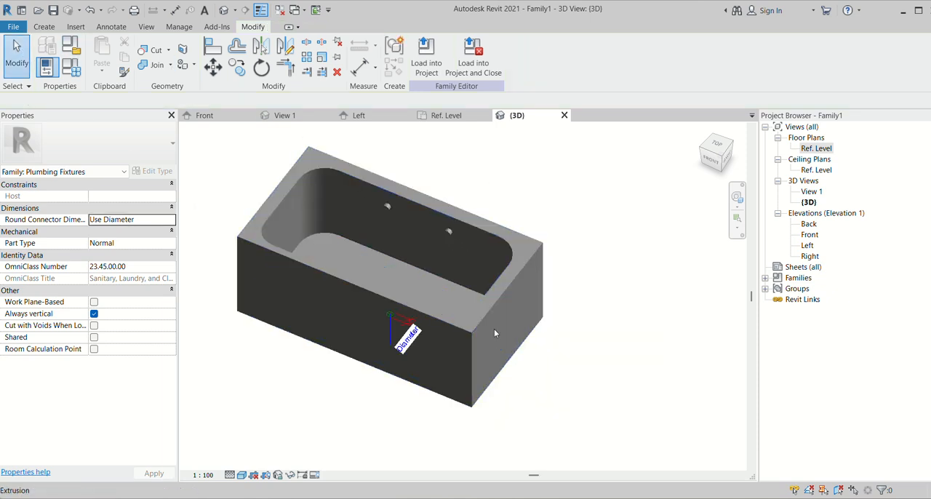
shift+middle_drag(537, 319, 441, 323)
scroll(432, 219, up, 1)
click(432, 221)
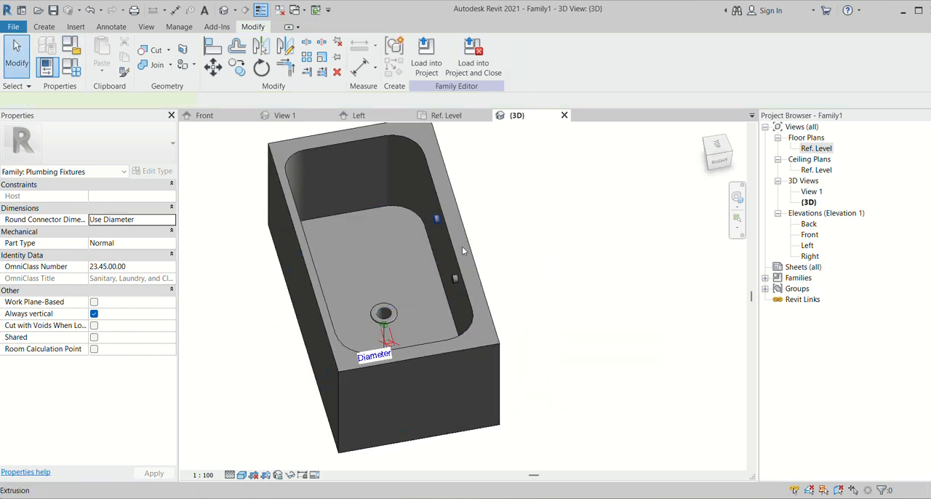
shift+middle_drag(502, 282, 435, 211)
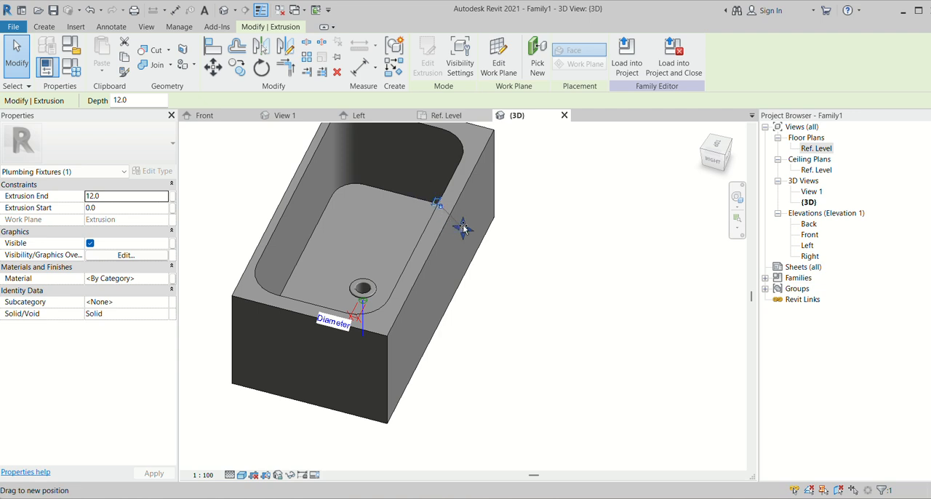
click(510, 248)
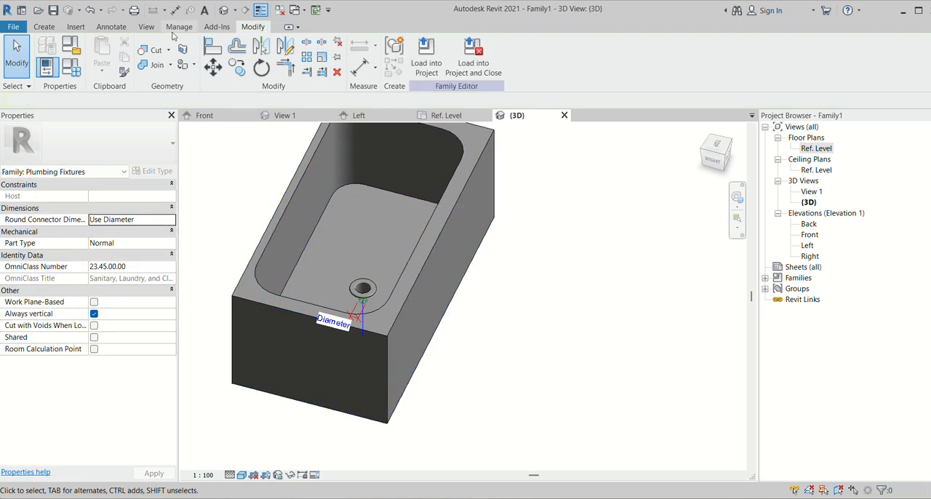
- In the Ref. Level plan, stretch the left wall fitting outward through the back wall, past the basin's outer edge
double_click(815, 148)
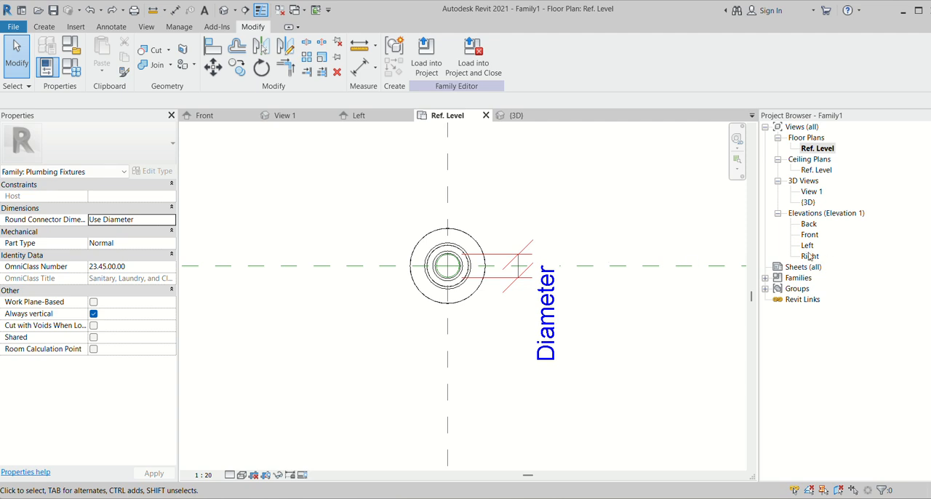
scroll(466, 379, down, 7)
scroll(434, 249, up, 3)
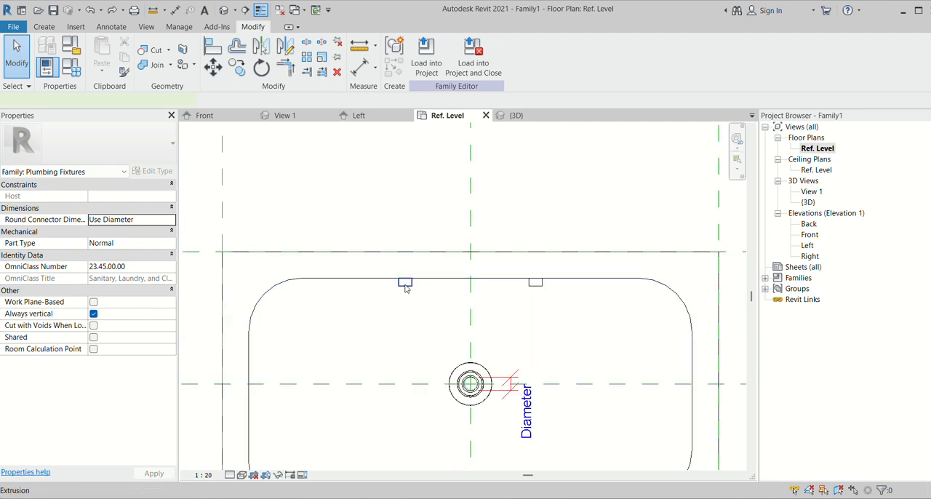
click(405, 285)
drag(405, 273, 406, 234)
click(570, 246)
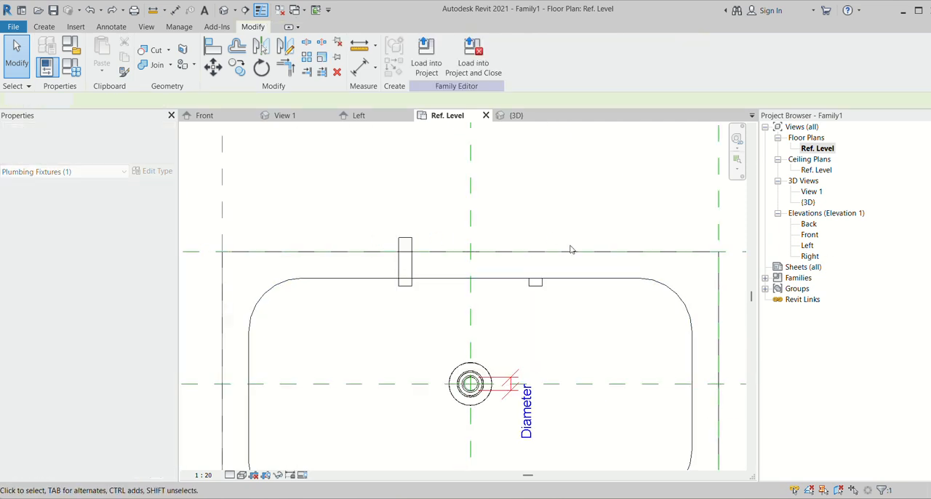
- Stretch the right wall fitting past the basin's back edge and align its outer end with the left fitting's end
click(538, 283)
drag(539, 273, 542, 226)
click(637, 258)
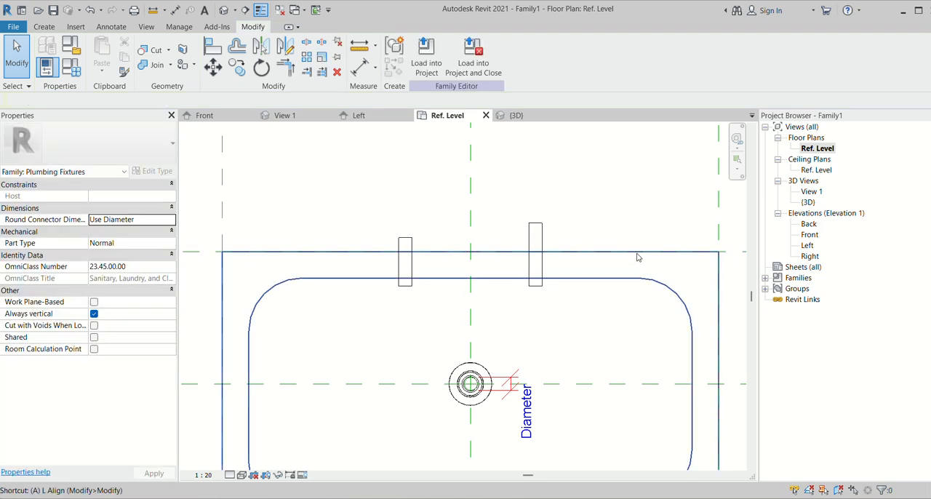
key(l)
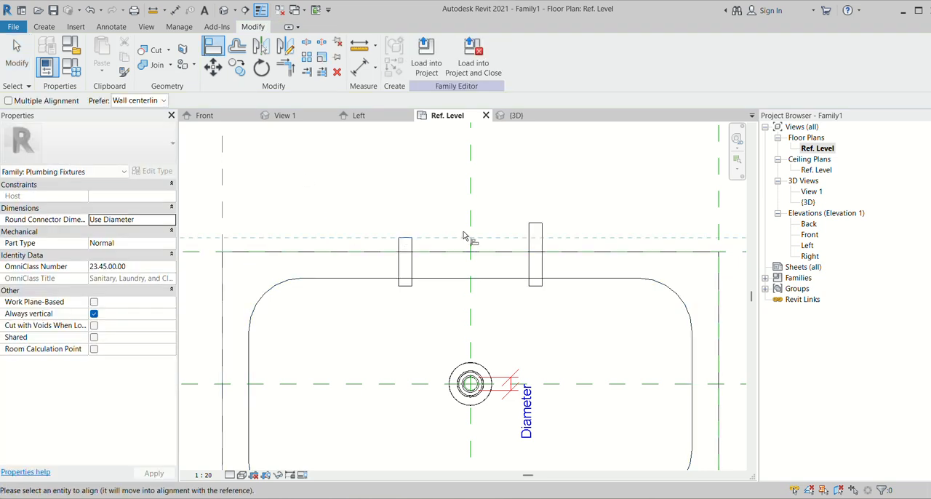
click(538, 226)
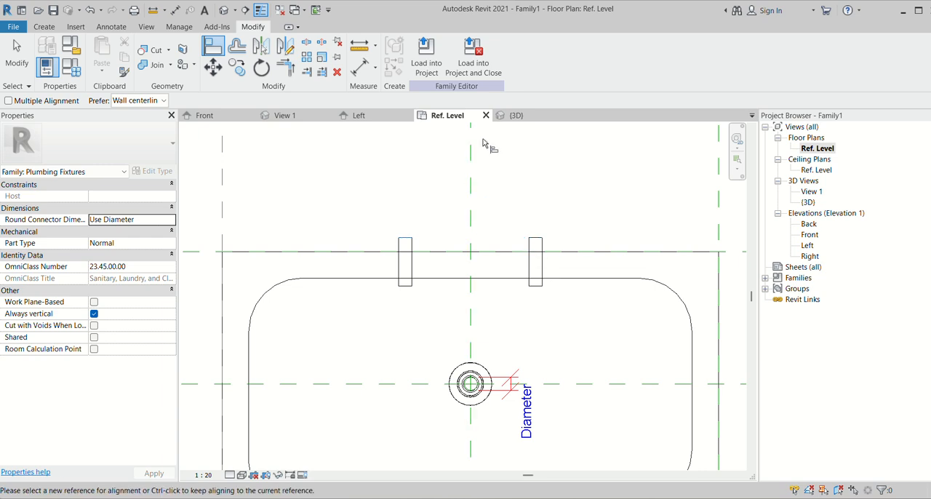
- In the {3D} view, place a Domestic Hot Water pipe connector on the outer end face of the left wall fitting
click(513, 115)
scroll(445, 255, up, 3)
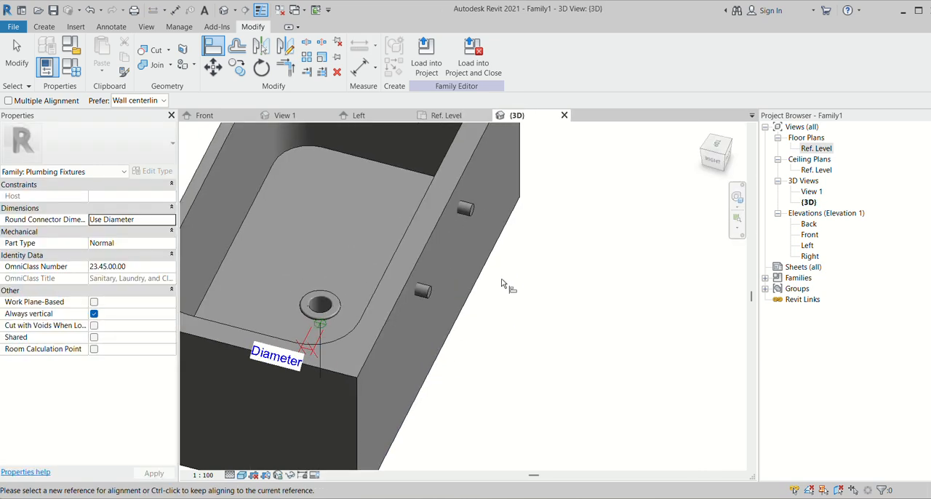
shift+middle_drag(519, 291, 495, 279)
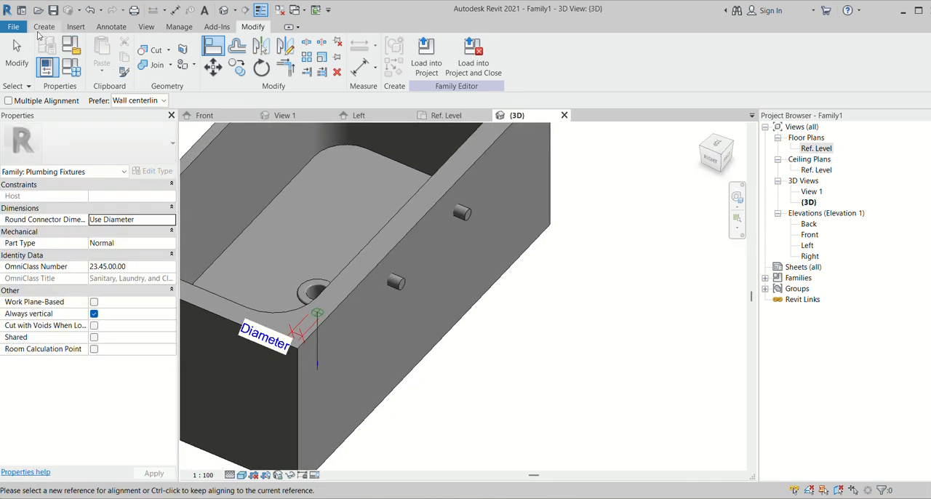
click(40, 29)
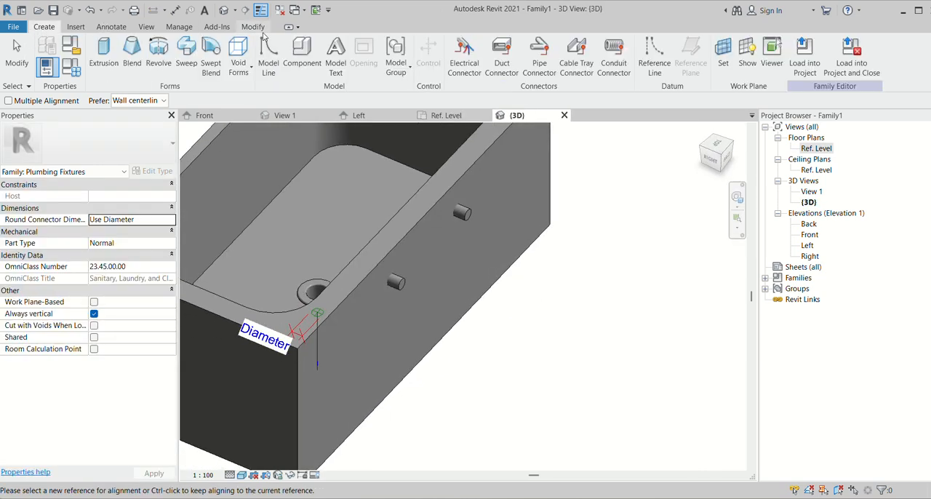
click(544, 66)
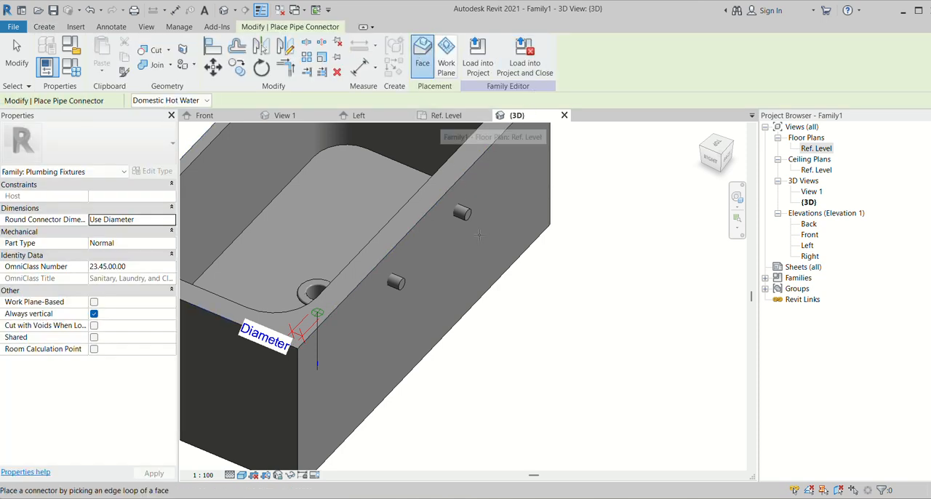
scroll(478, 234, up, 5)
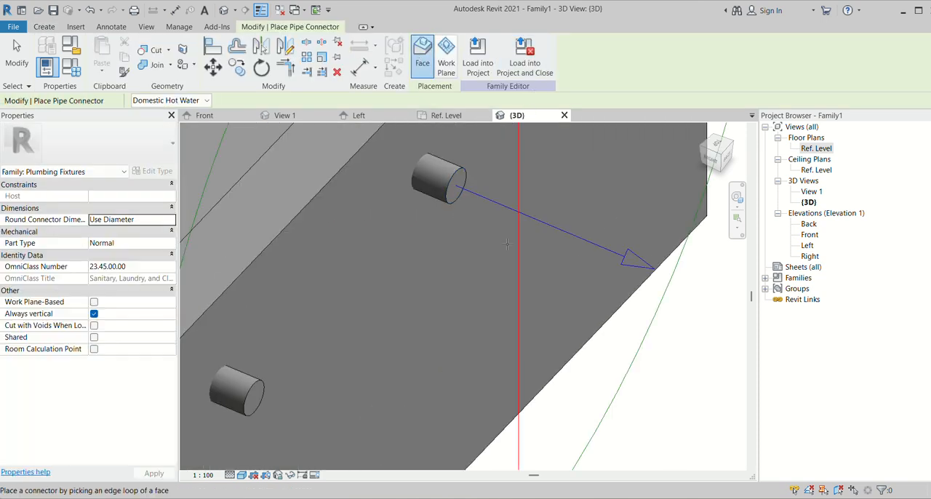
- Place a second Domestic Hot Water pipe connector on the outer end face of the right wall fitting, nearer the viewer
scroll(507, 245, down, 5)
scroll(470, 314, down, 2)
scroll(469, 313, up, 2)
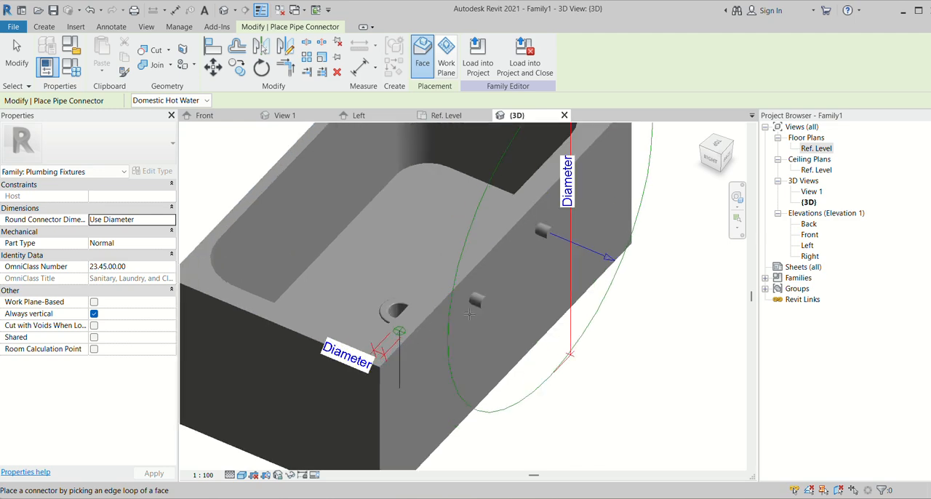
scroll(472, 311, up, 3)
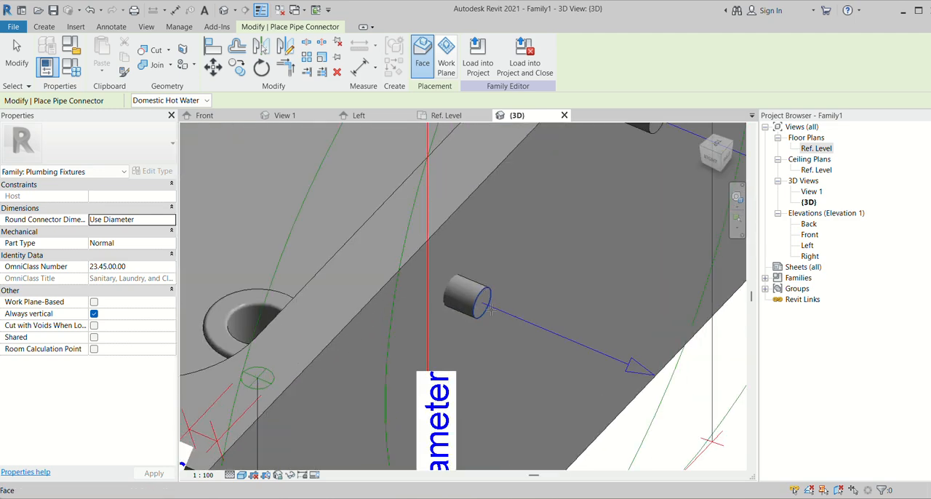
scroll(491, 311, down, 4)
scroll(437, 352, down, 2)
key(Escape)
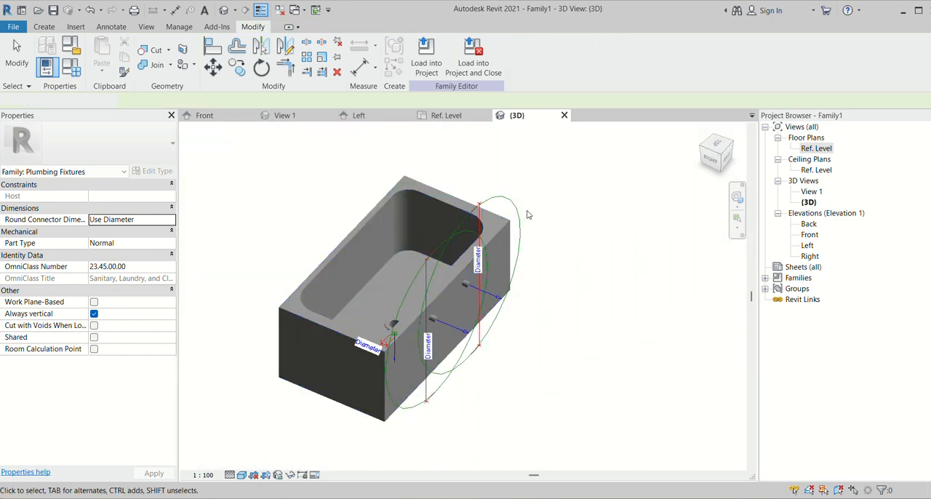
- Set the diameter of the left wall fitting's pipe connector to 20
click(513, 198)
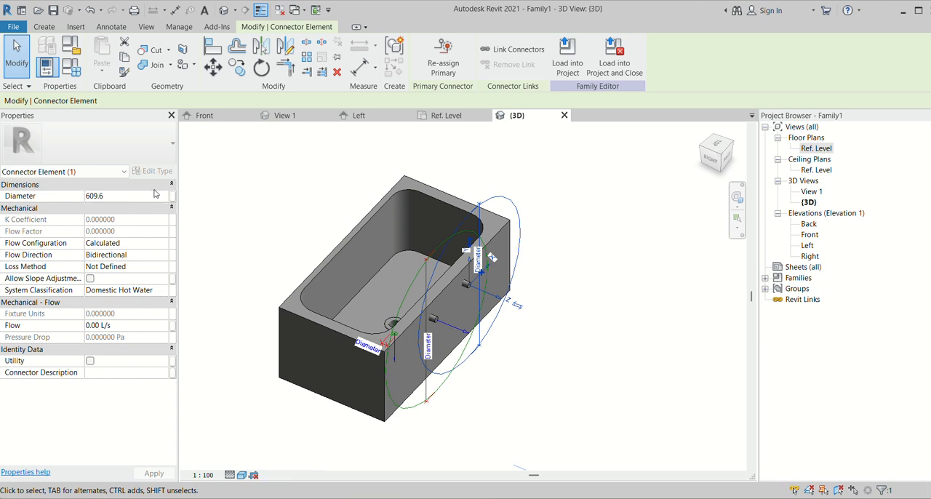
click(169, 185)
click(172, 185)
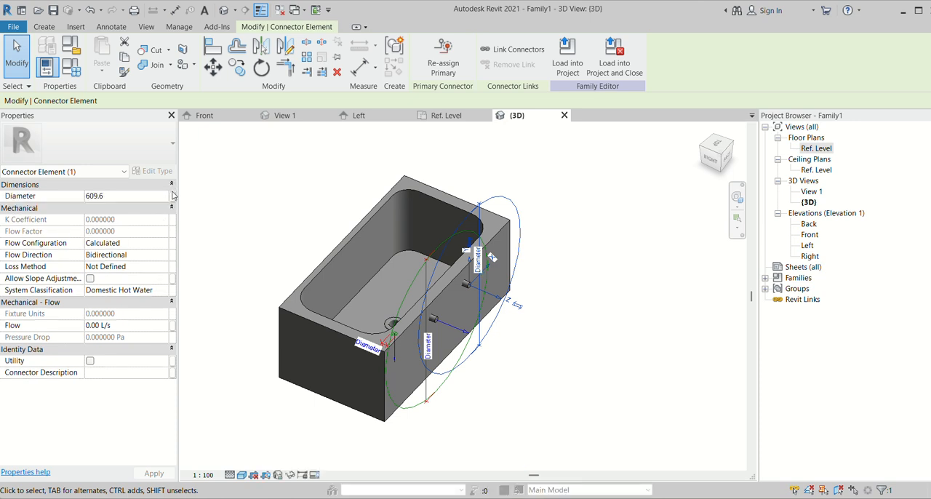
key(Return)
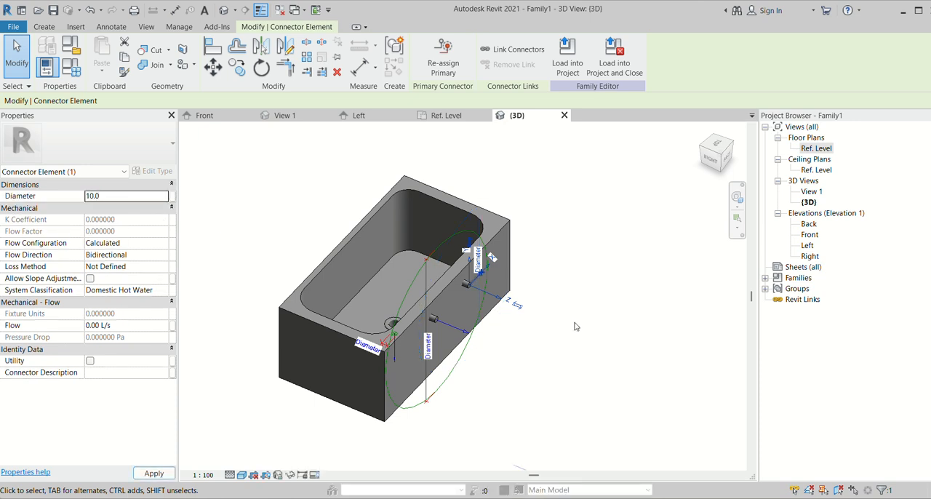
scroll(487, 315, up, 4)
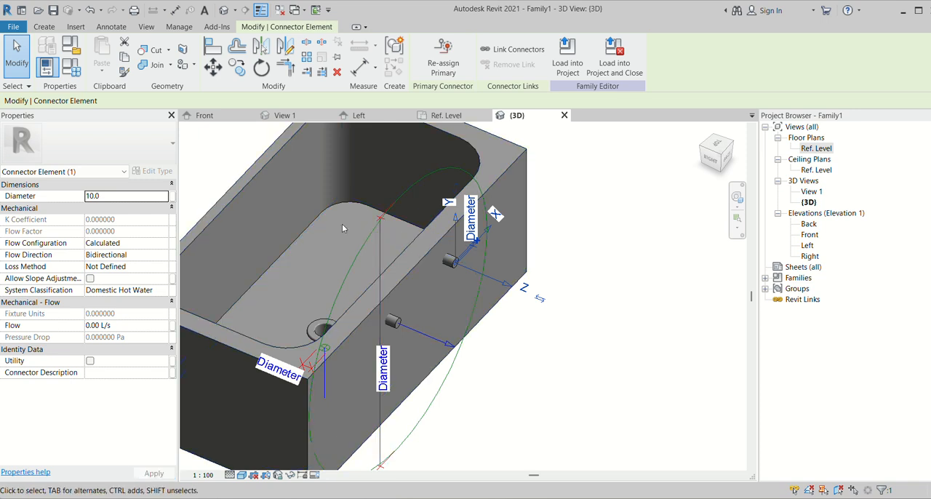
click(140, 196)
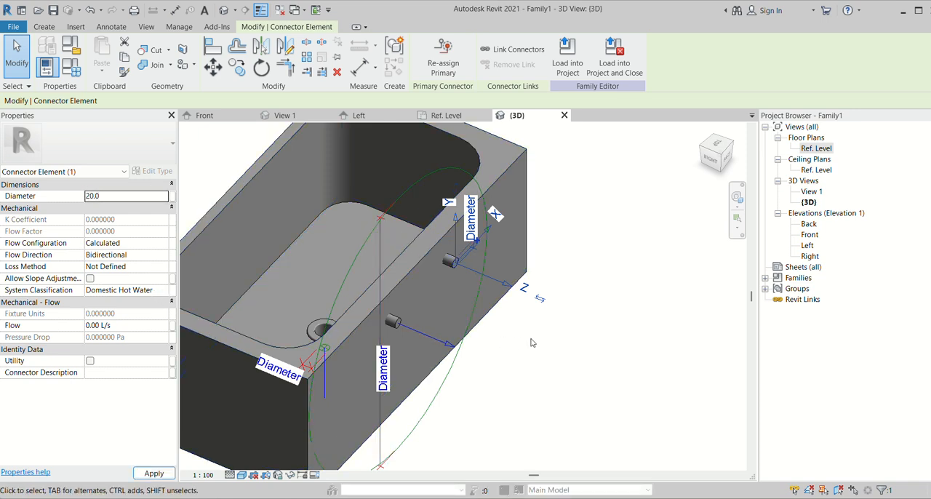
- Set the right wall fitting's pipe connector to diameter 20 and system classification Domestic Cold Water
click(419, 187)
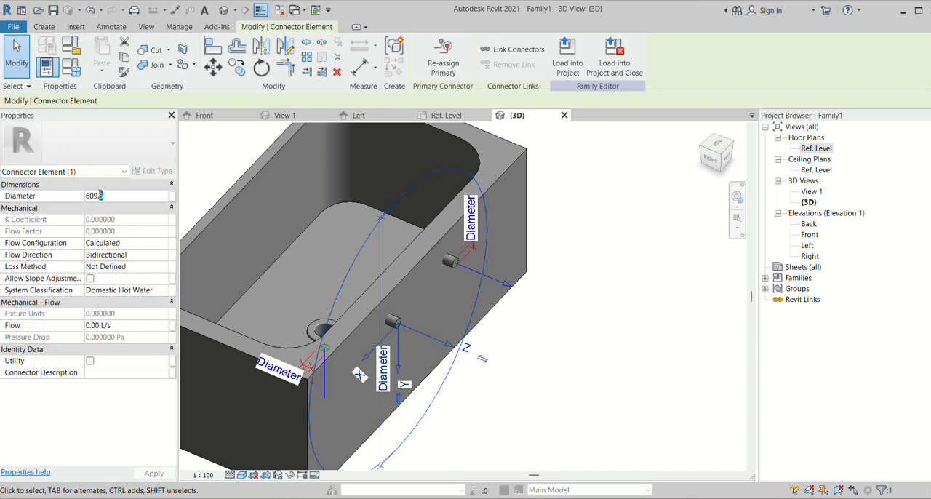
text(20)
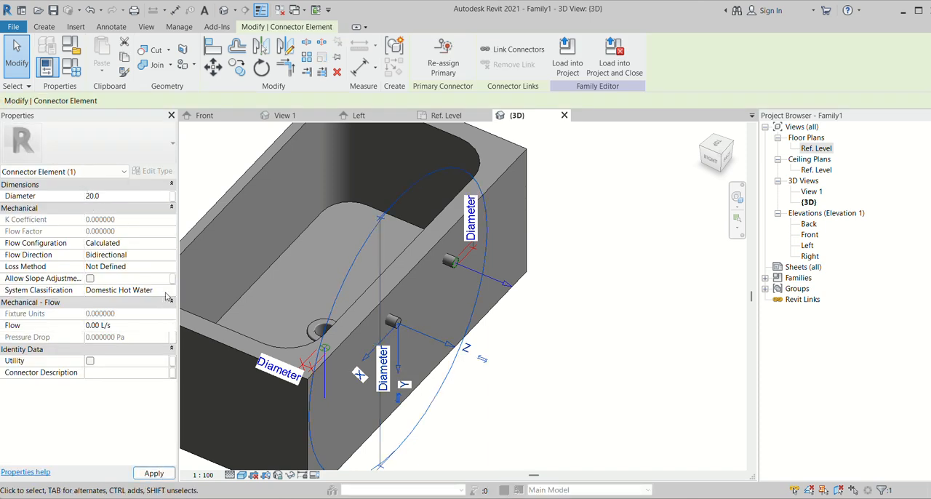
click(165, 290)
click(130, 321)
click(515, 369)
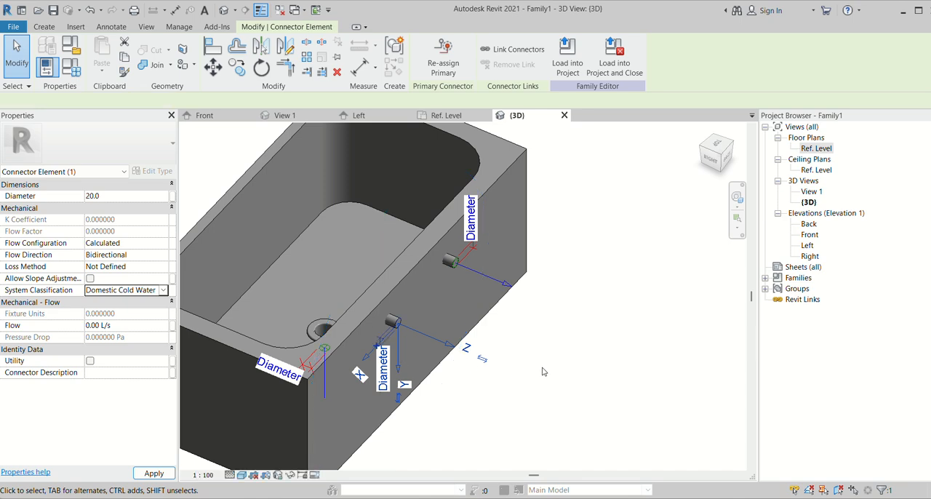
- Examine the finished basin with its drain and two water-supply connectors from the front and from above
scroll(515, 370, down, 2)
shift+middle_drag(371, 408, 596, 400)
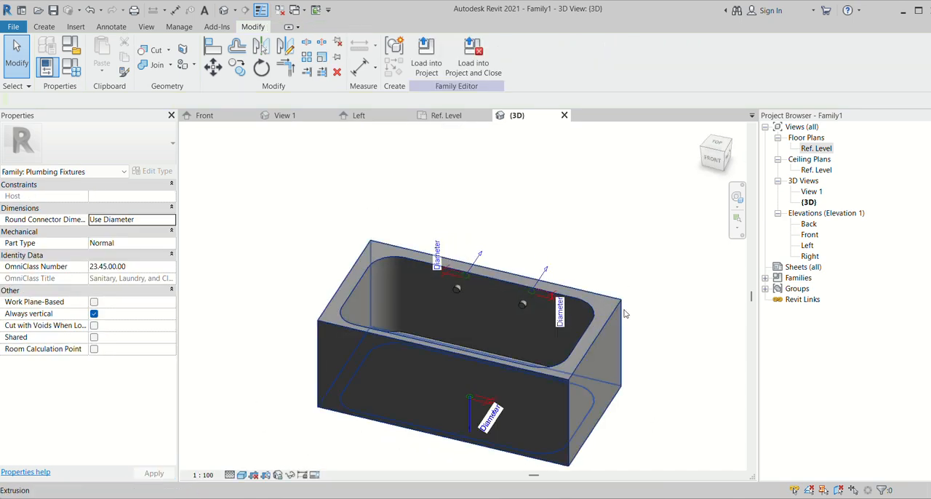
shift+middle_drag(627, 357, 590, 452)
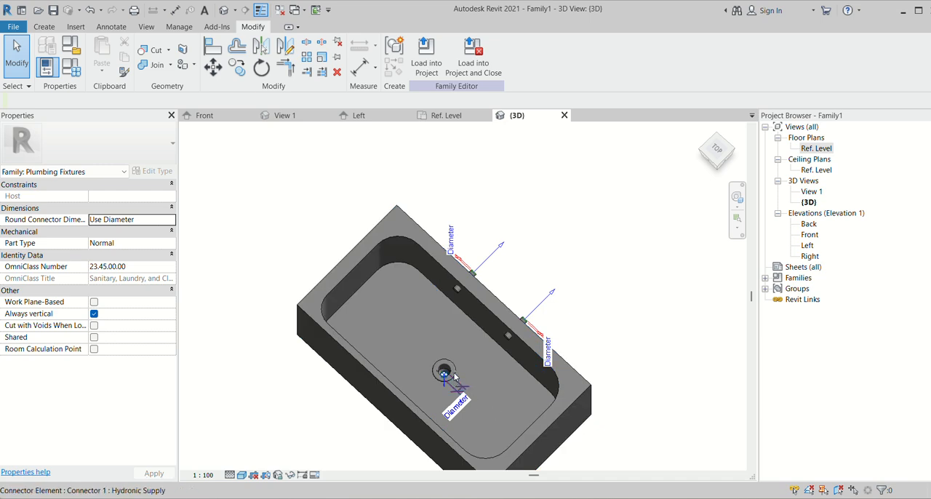
scroll(458, 387, up, 4)
scroll(428, 320, down, 3)
shift+middle_drag(656, 414, 676, 316)
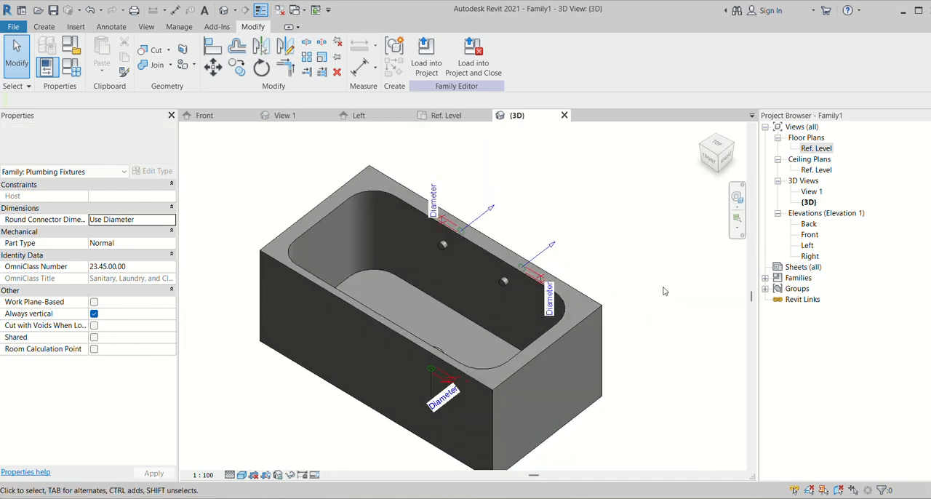
scroll(667, 293, down, 2)
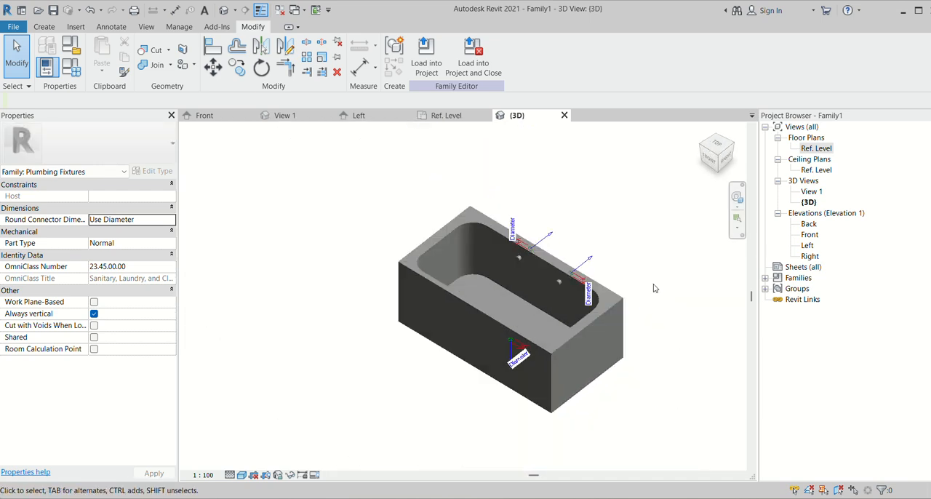
- Save the family in the Documents folder as PF_01
click(15, 27)
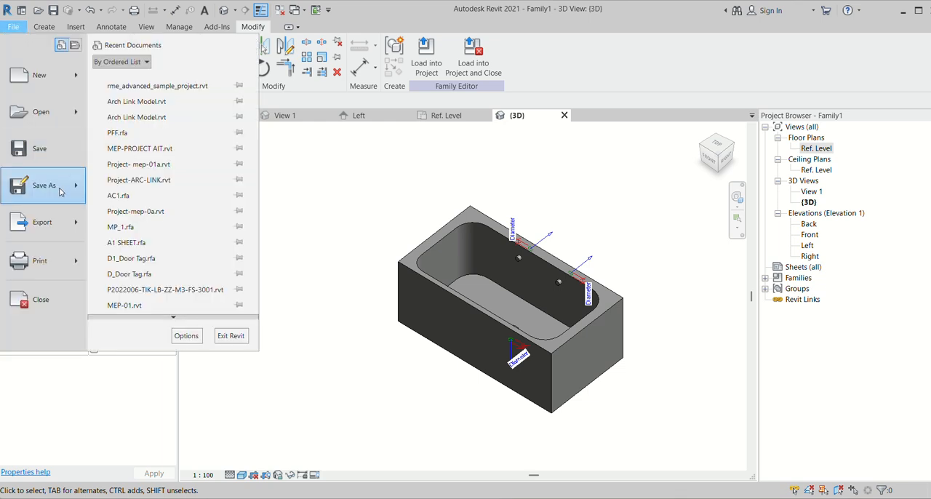
mouse_move(64, 191)
click(138, 171)
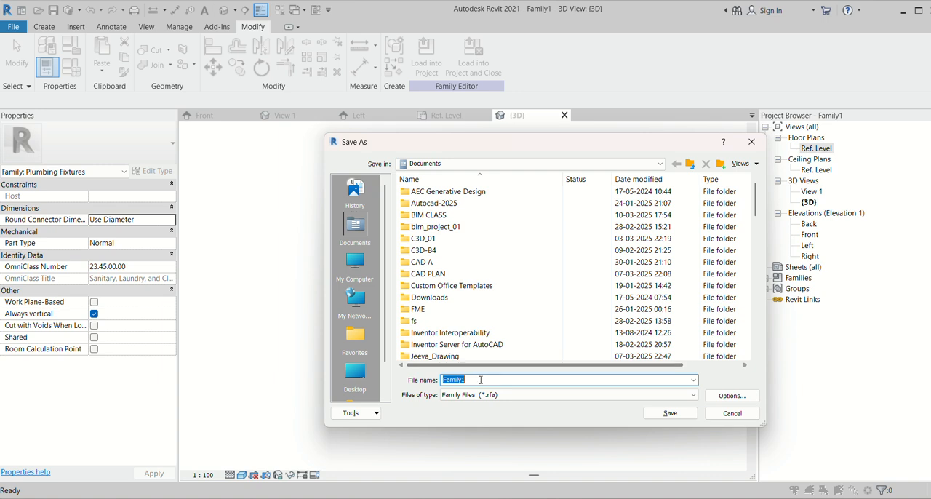
text(pf)
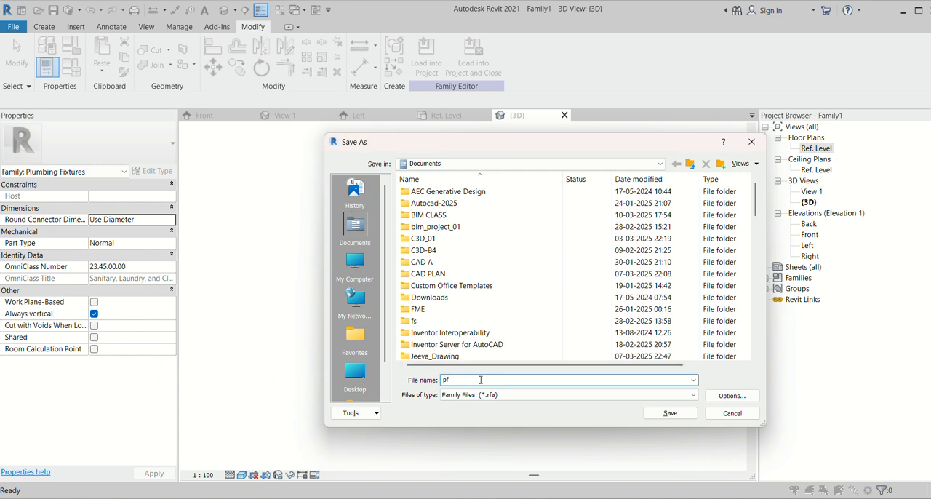
key(BackSpace)
key(BackSpace)
text(PF_01)
click(670, 414)
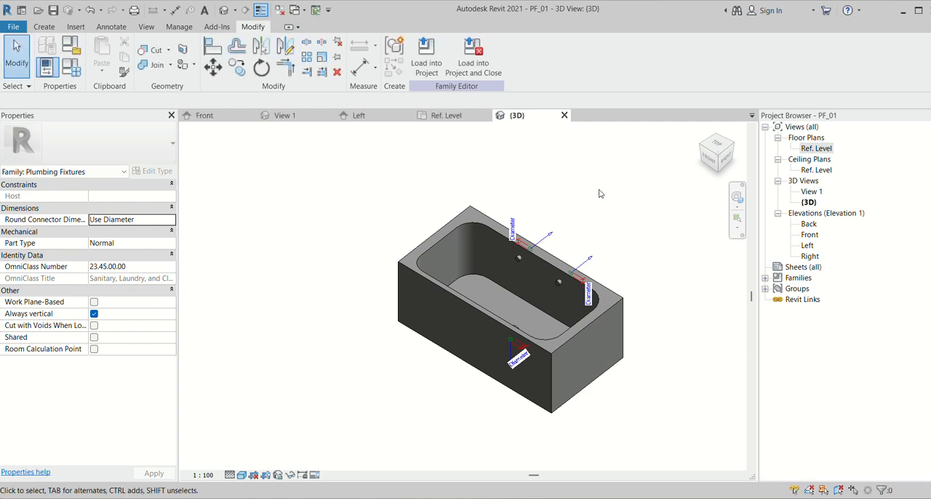
- Create a new project from the Plumbing-DefaultGBRENU template
click(14, 27)
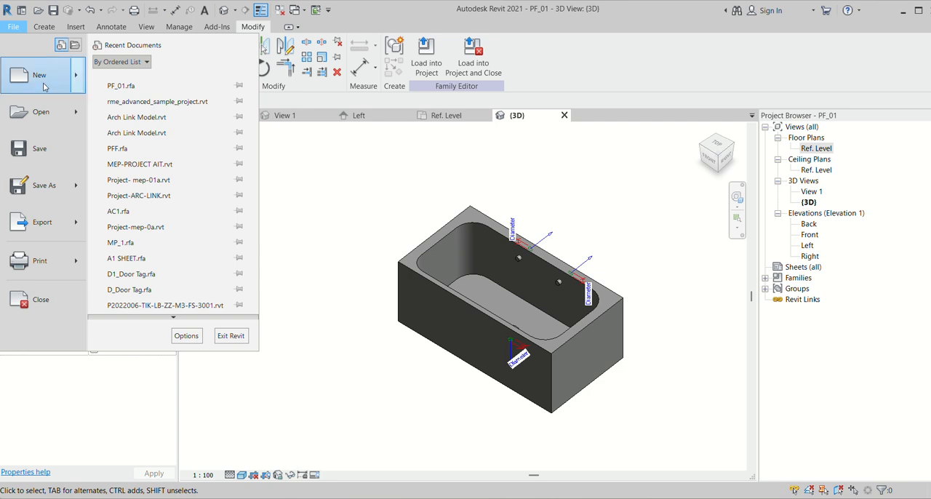
mouse_move(44, 86)
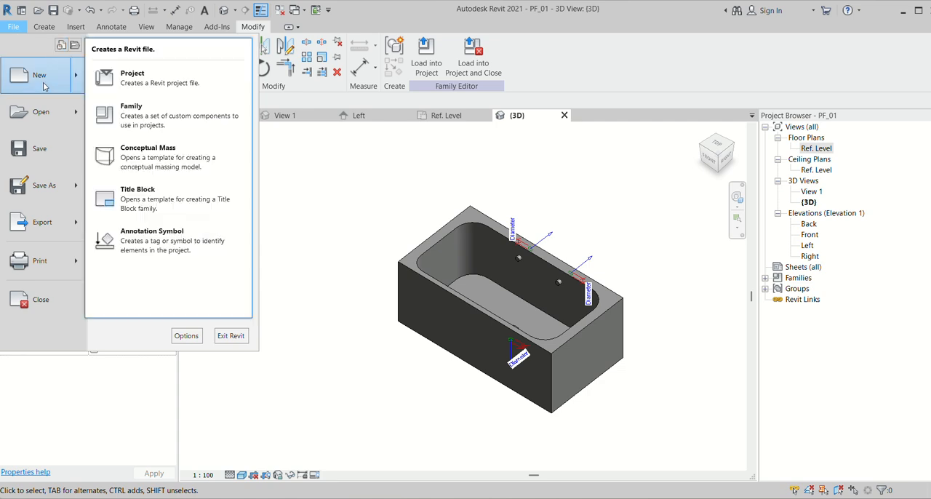
click(120, 82)
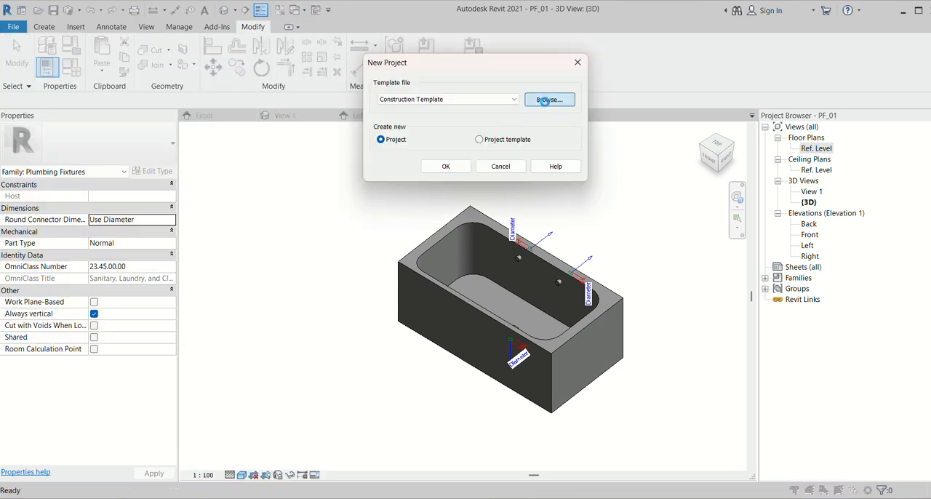
click(545, 102)
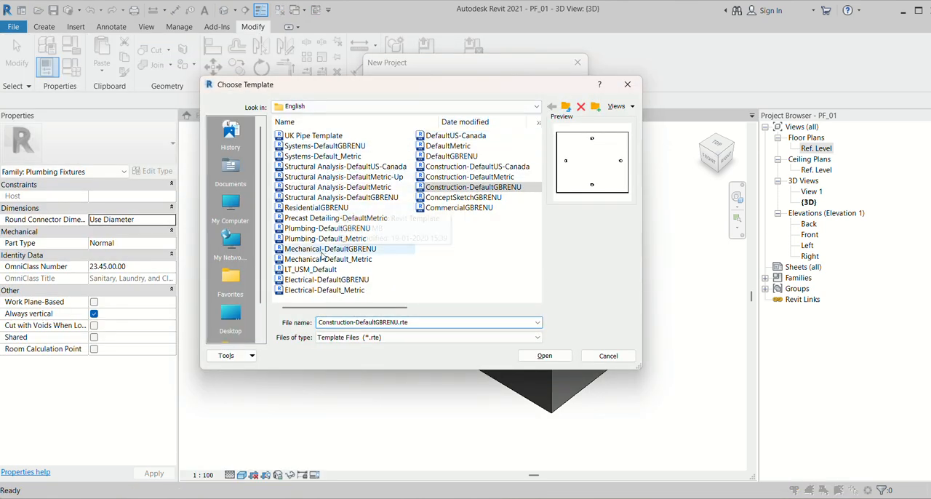
click(326, 230)
click(547, 356)
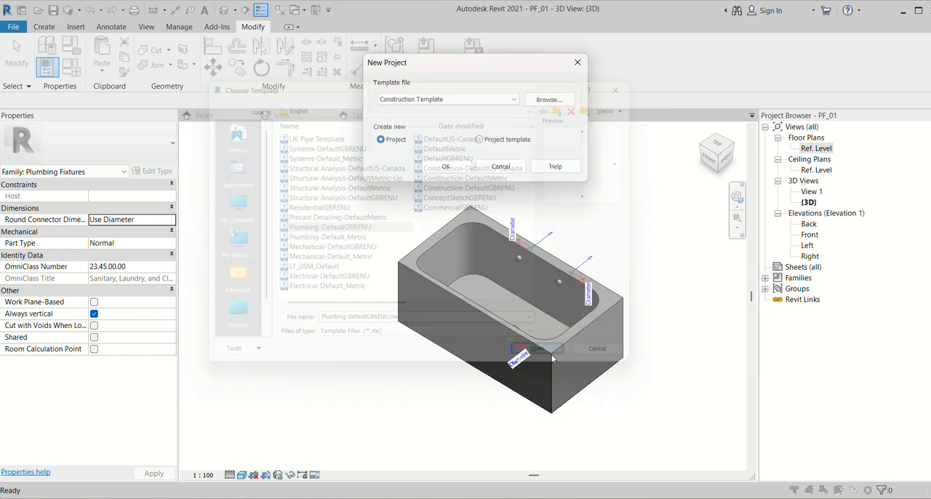
click(443, 166)
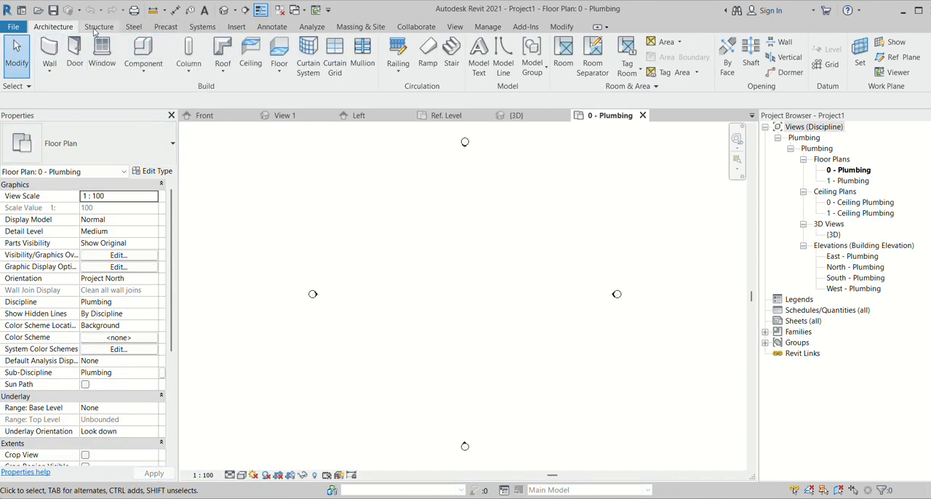
- Load the PF_01 family into the new project and place one instance in the 0 - Plumbing floor plan
click(529, 116)
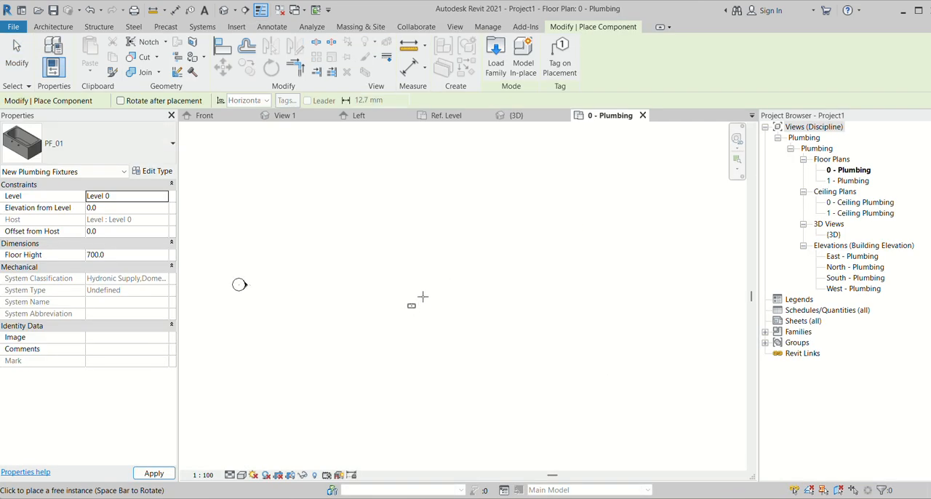
scroll(445, 280, up, 4)
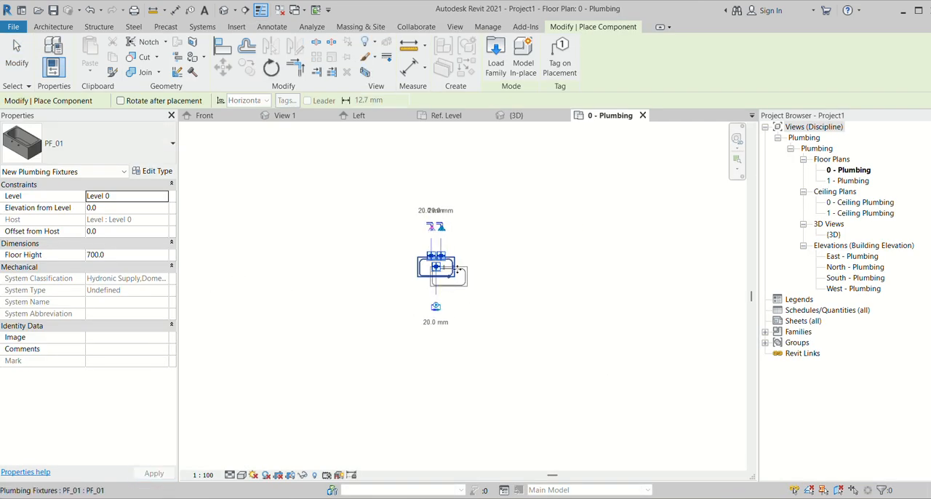
key(Escape)
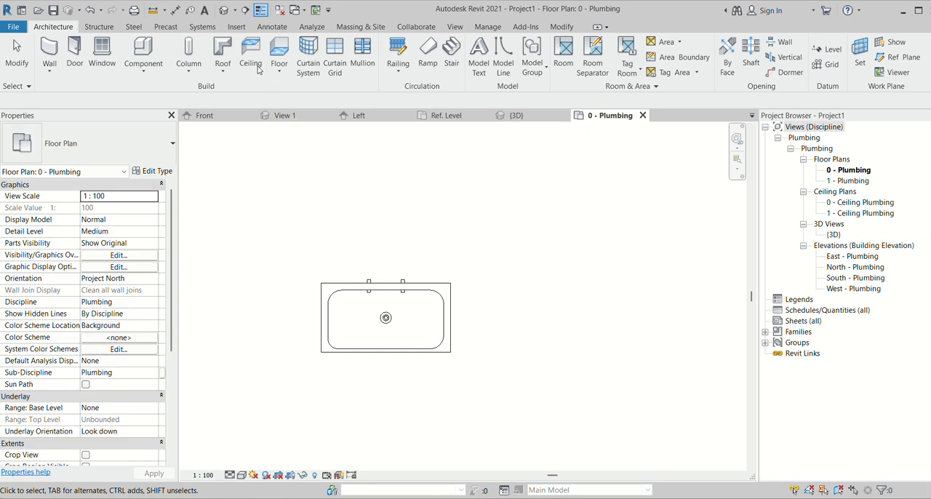
- Set the placed fixture's Floor Hight to 1200 in the East - Plumbing elevation
click(225, 11)
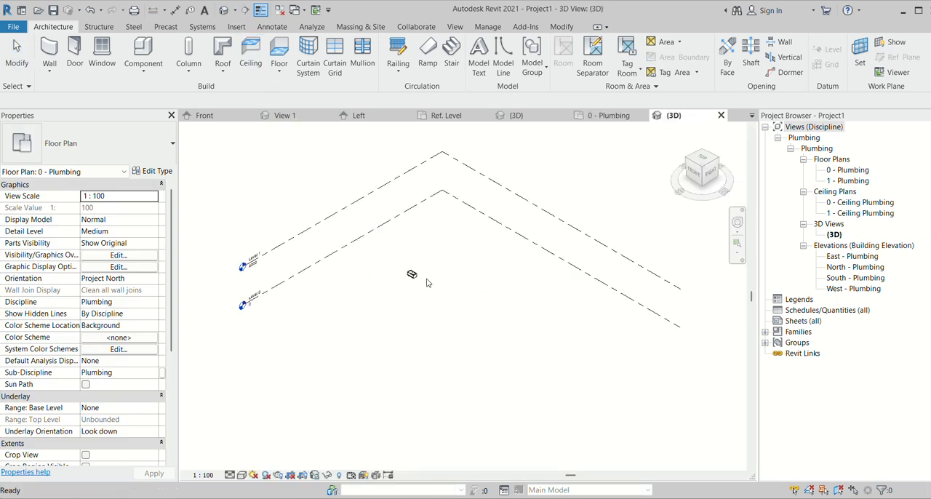
scroll(422, 280, up, 1)
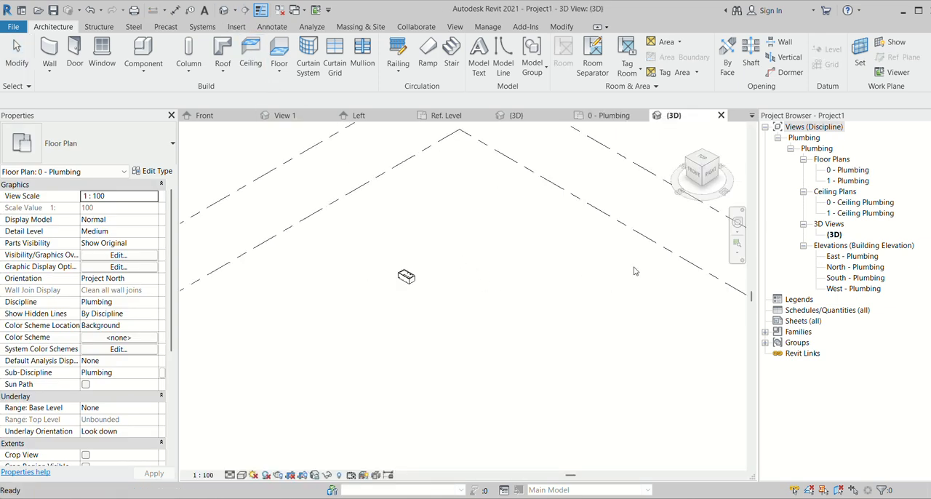
double_click(848, 256)
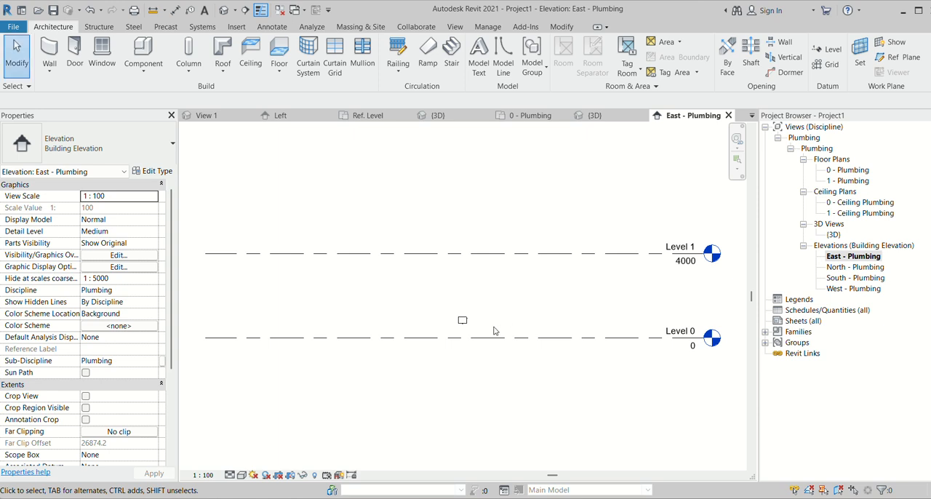
scroll(494, 331, up, 3)
click(419, 311)
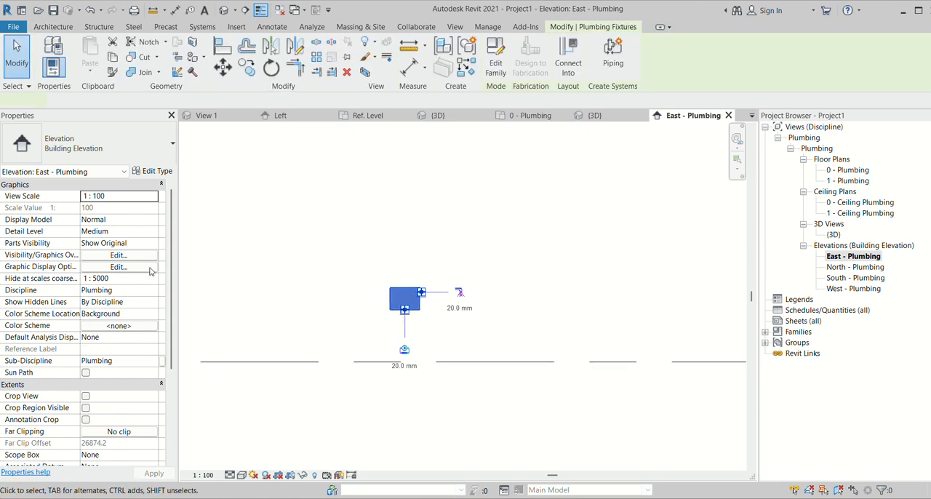
click(124, 256)
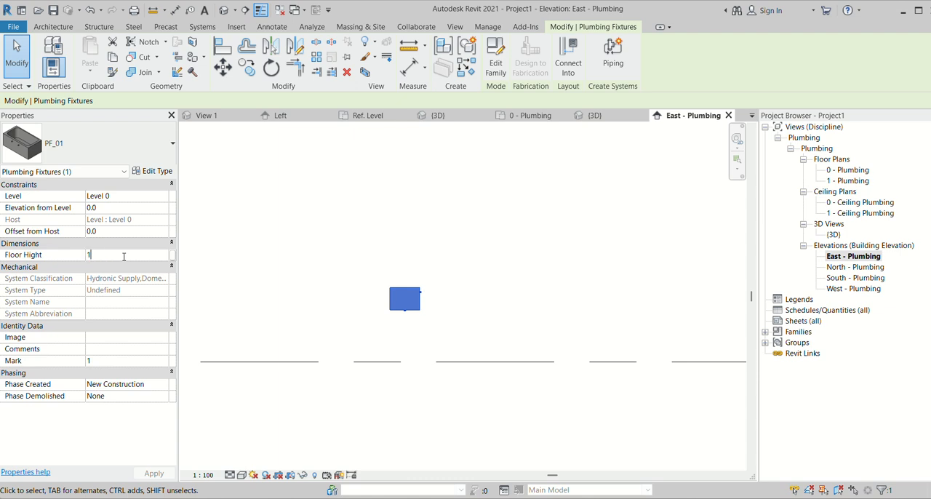
text(1200)
click(485, 296)
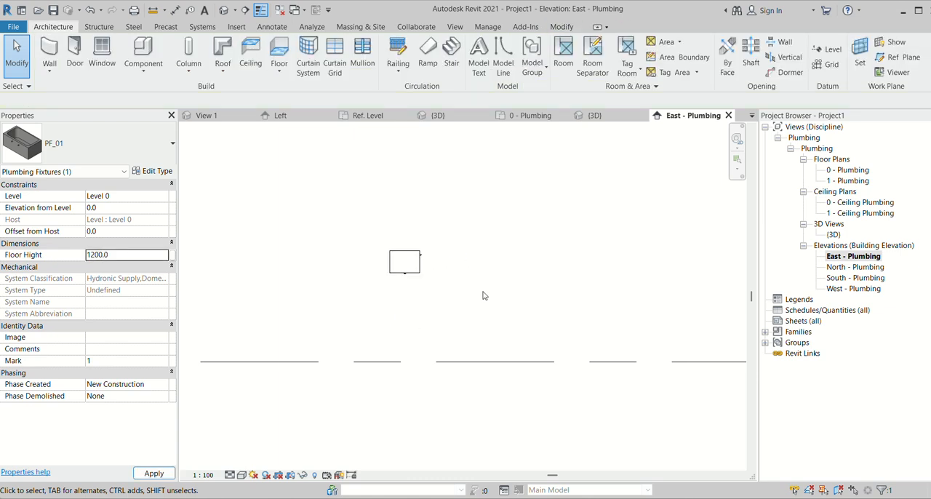
- In the PF_01 family, set the drain connector's system classification to Sanitary
scroll(418, 276, up, 3)
click(417, 276)
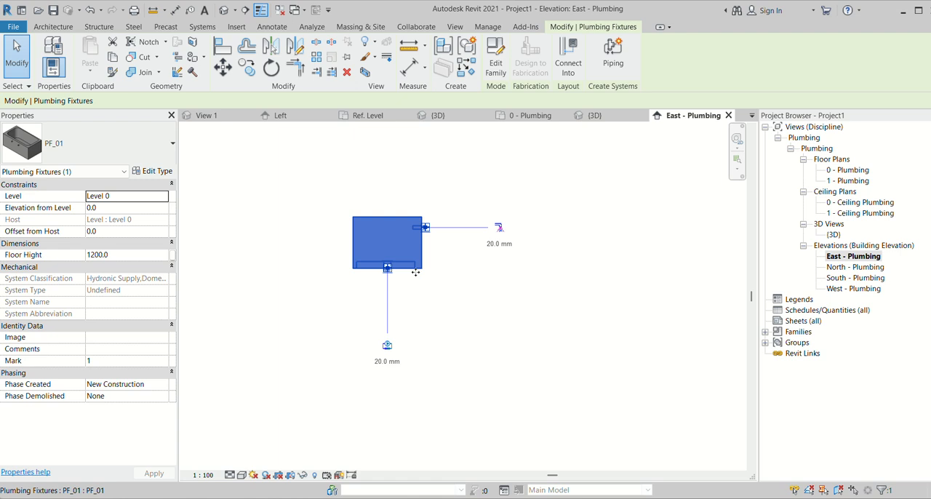
scroll(390, 329, up, 2)
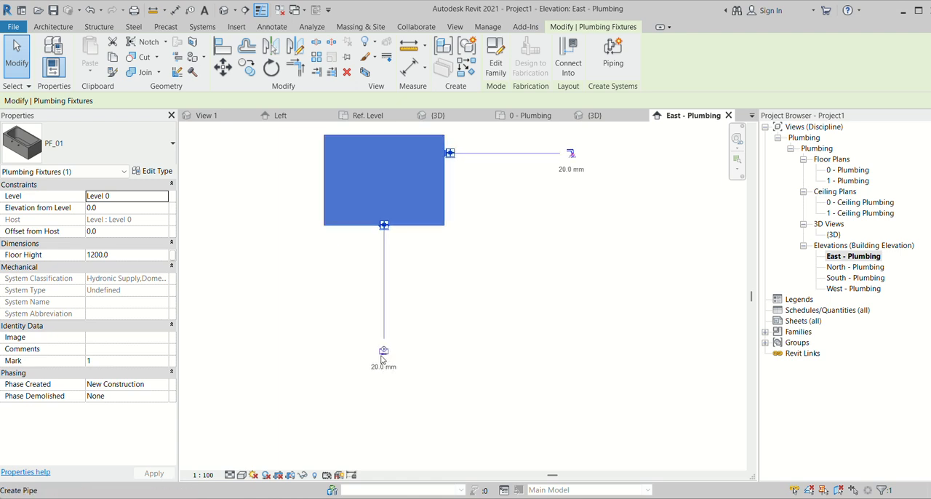
scroll(384, 355, down, 2)
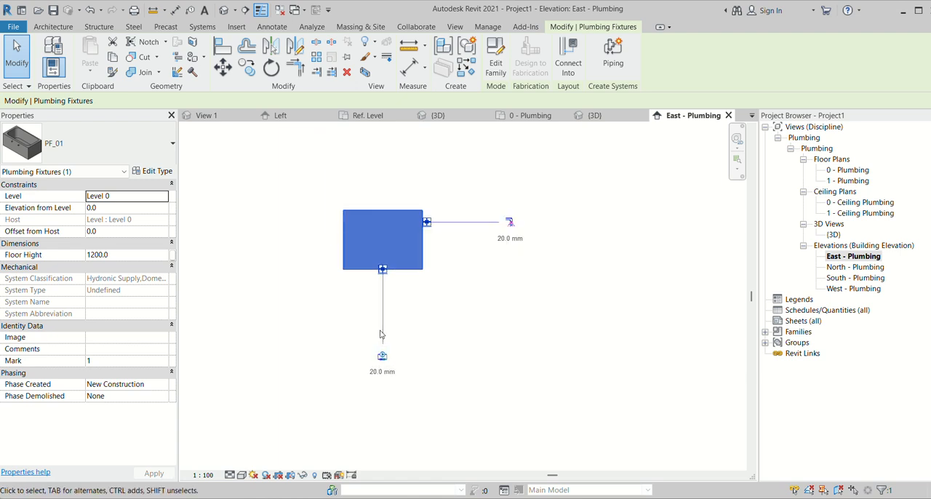
click(593, 115)
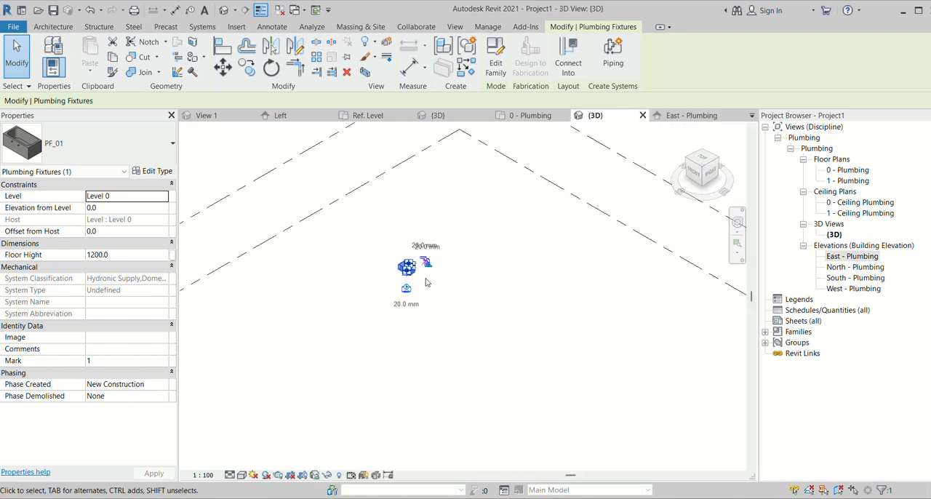
click(437, 116)
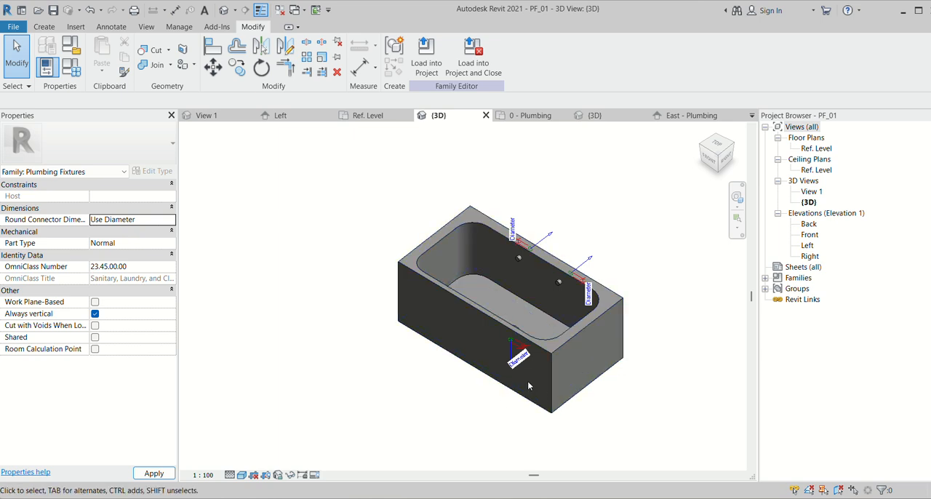
scroll(527, 386, up, 6)
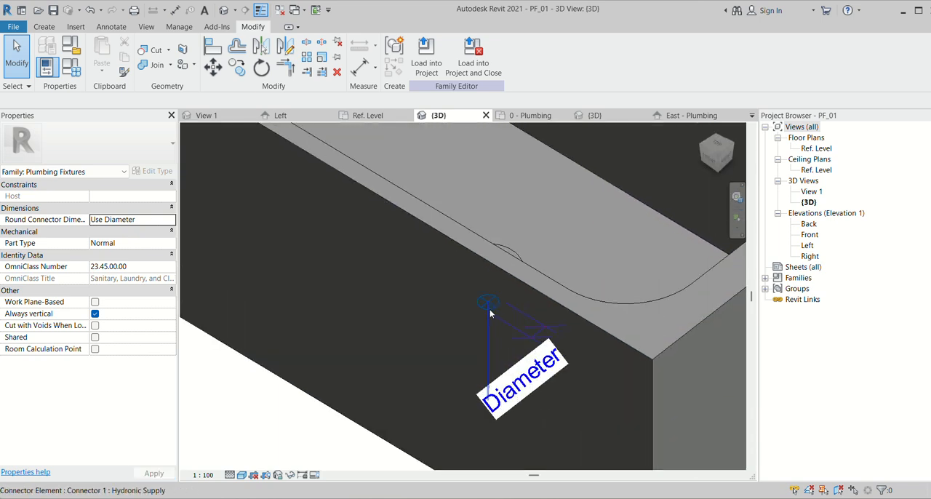
click(488, 311)
click(164, 290)
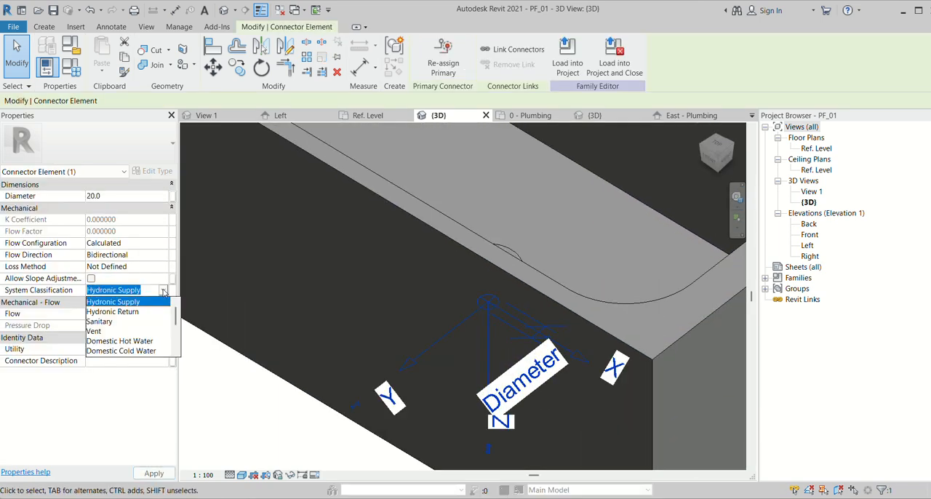
click(99, 322)
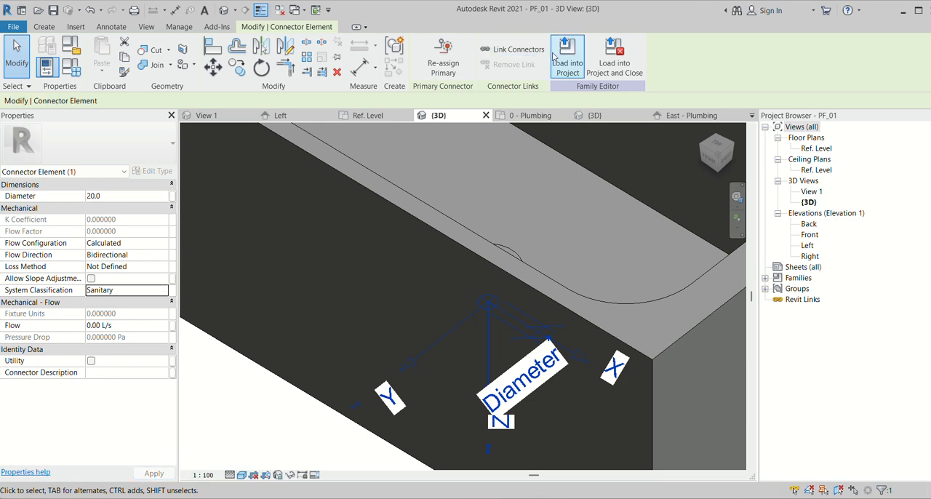
- Reload the updated PF_01 family into Project1
click(560, 64)
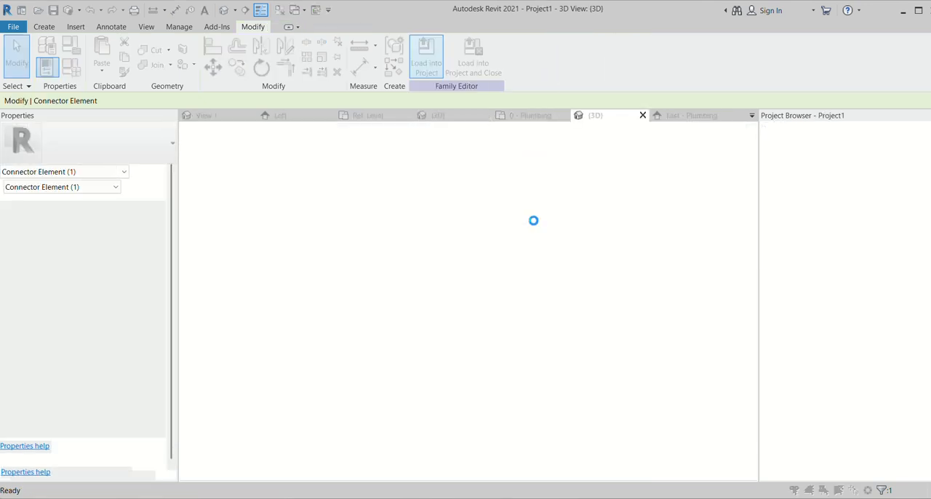
click(481, 224)
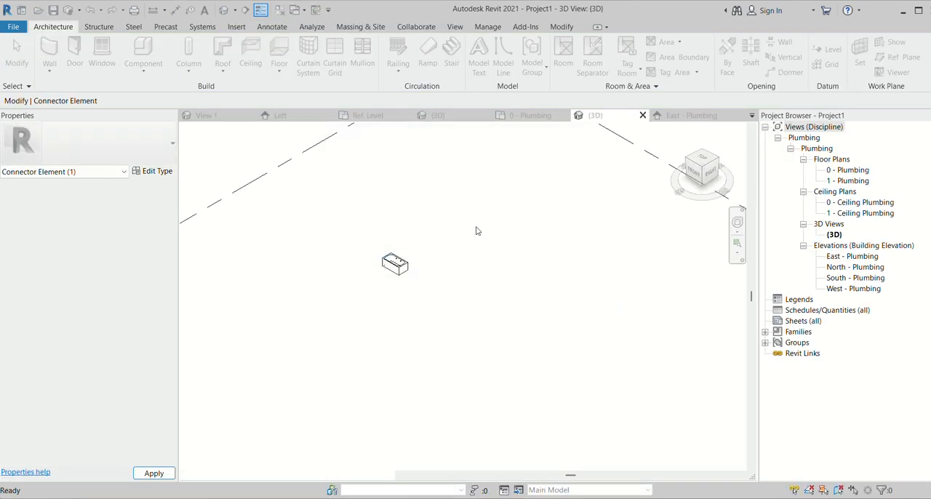
scroll(395, 266, up, 4)
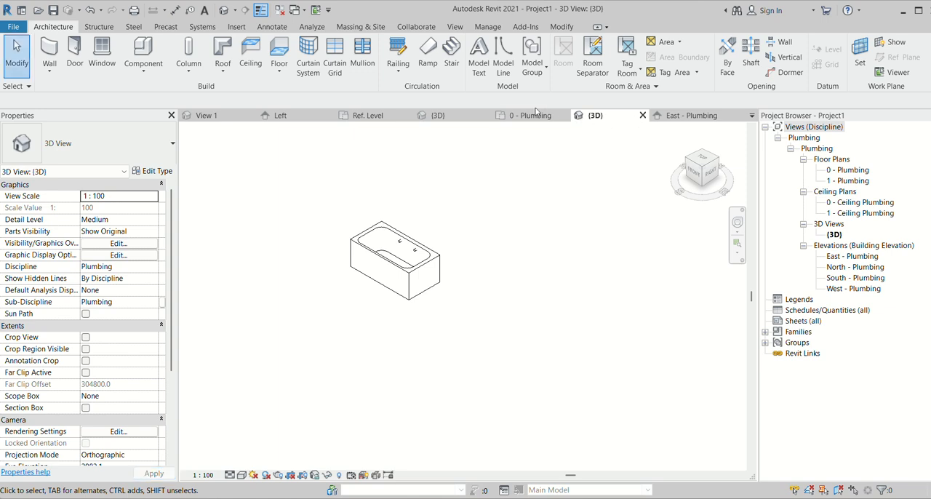
click(388, 323)
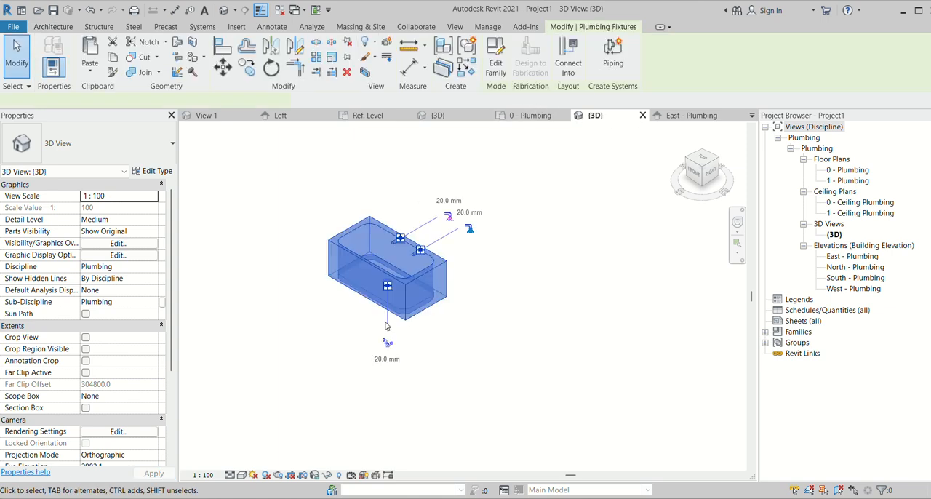
click(386, 345)
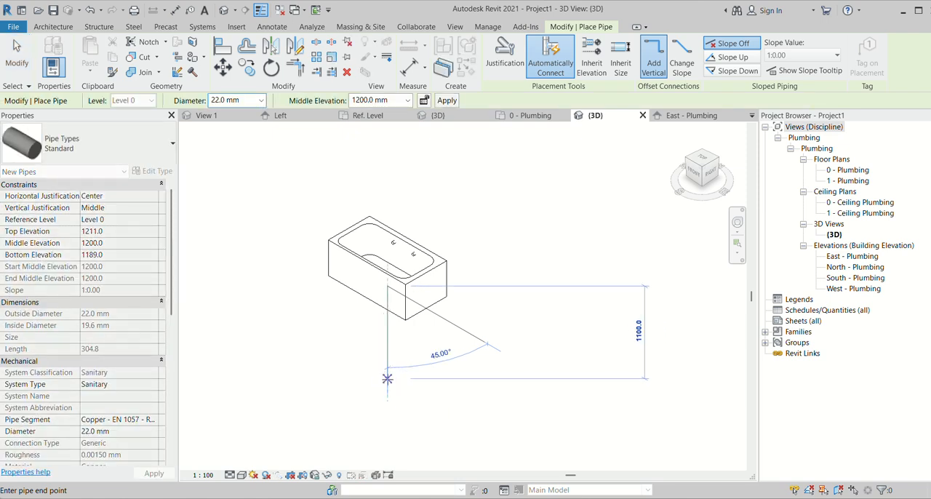
key(Escape)
key(Escape)
- In the East - Plumbing elevation, draw a 22 mm sanitary pipe from the drain down to elevation 900 with a horizontal run beyond the basin
double_click(852, 257)
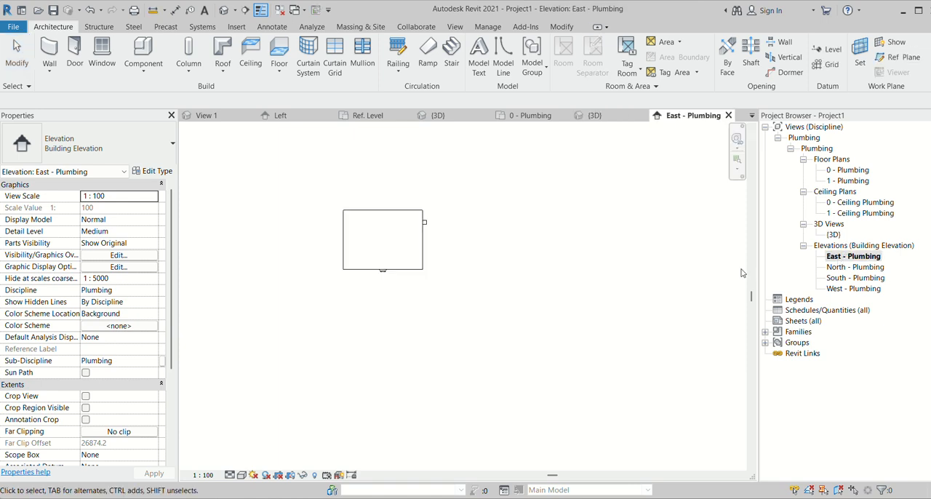
scroll(376, 273, up, 2)
right_click(372, 269)
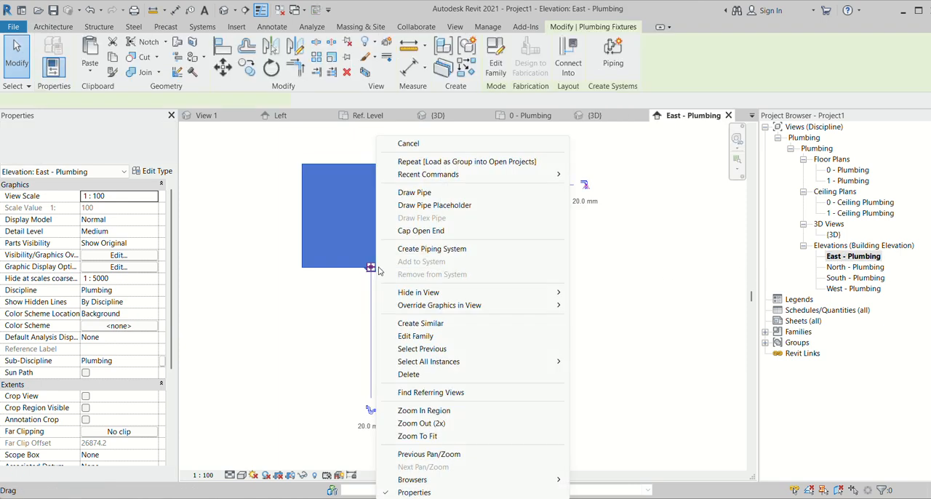
key(Escape)
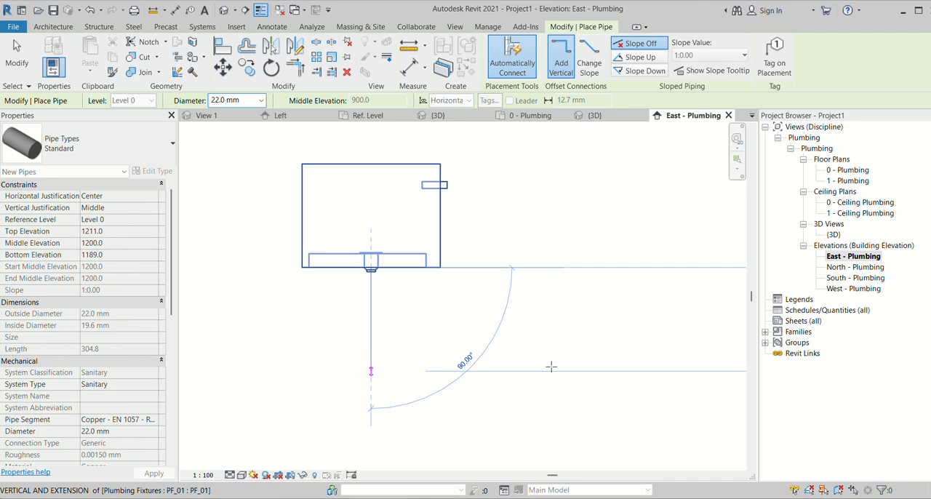
click(552, 367)
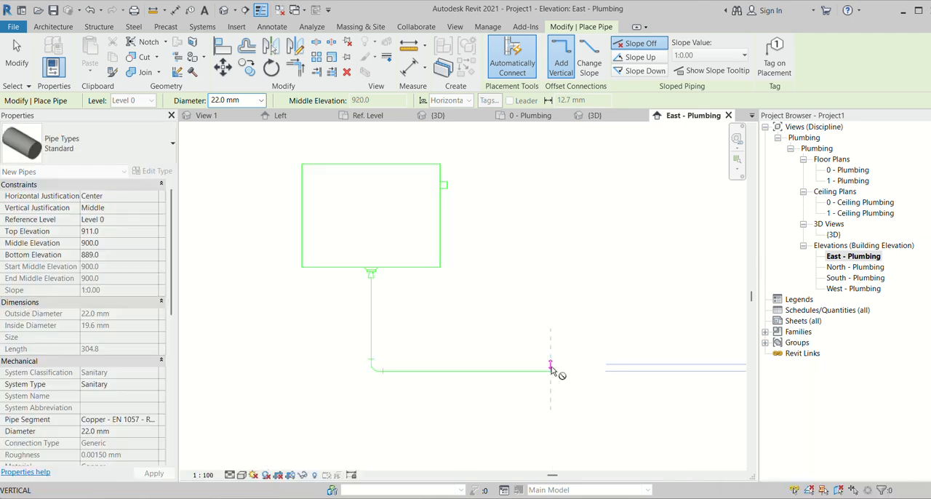
key(Escape)
scroll(450, 189, up, 3)
key(Escape)
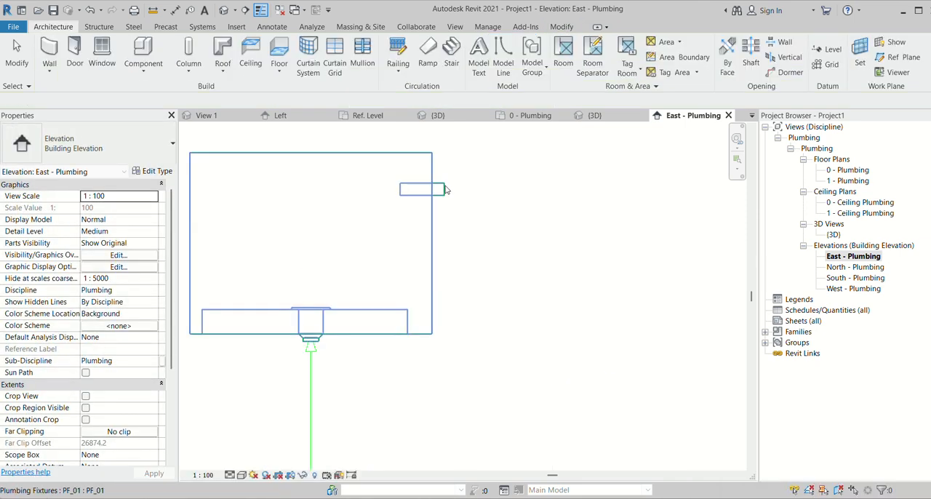
- Draw a 22 mm domestic hot water pipe from the fixture's hot water connector, running horizontally outward and rising to about elevation 1859
click(445, 189)
right_click(445, 189)
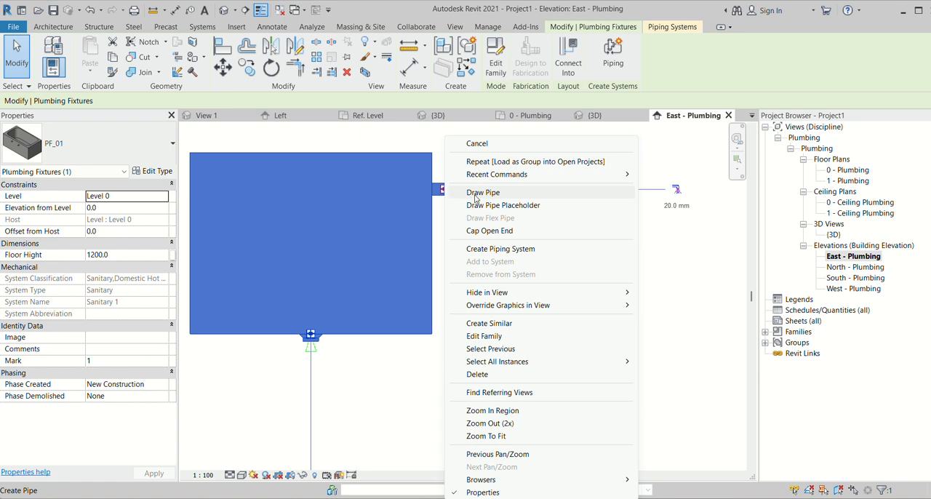
click(482, 193)
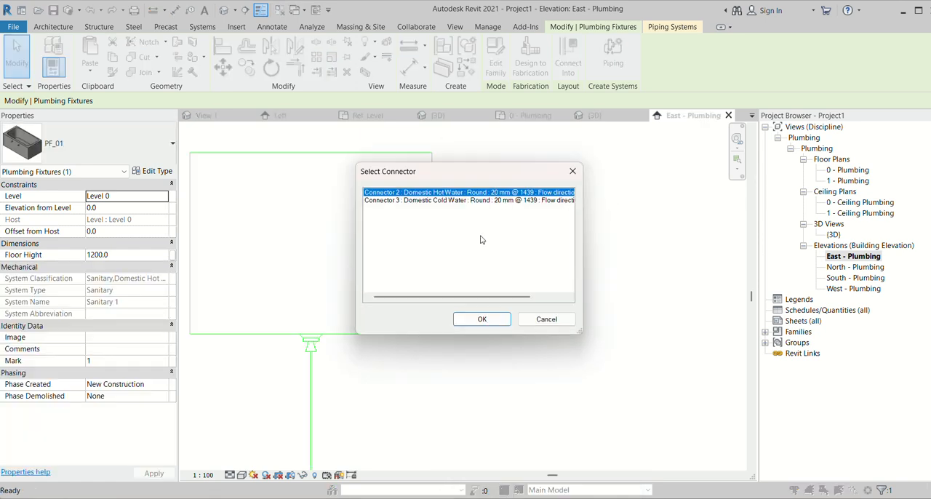
click(483, 319)
scroll(454, 256, down, 3)
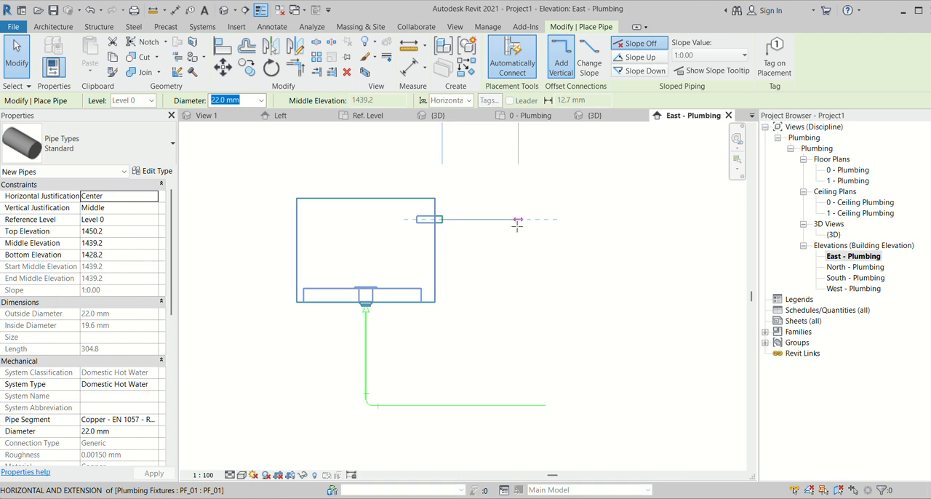
click(518, 219)
scroll(517, 222, down, 2)
click(515, 153)
scroll(498, 215, up, 2)
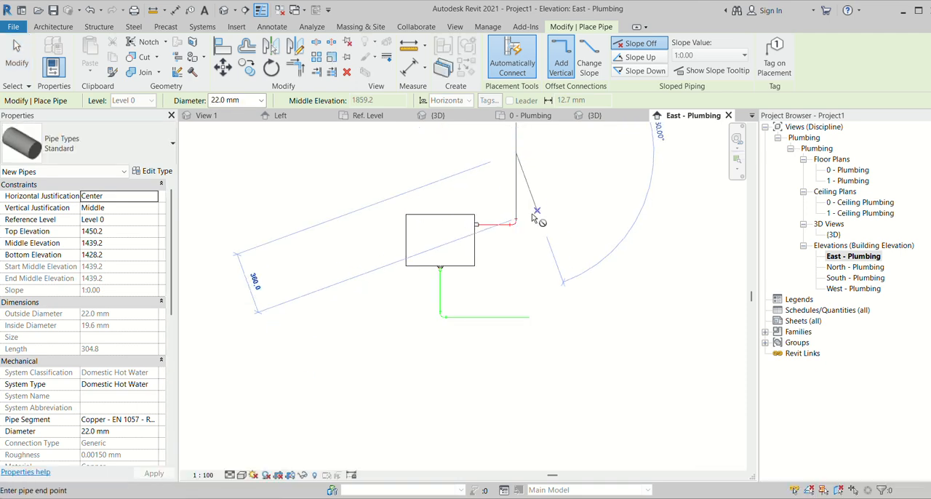
key(Escape)
key(Escape)
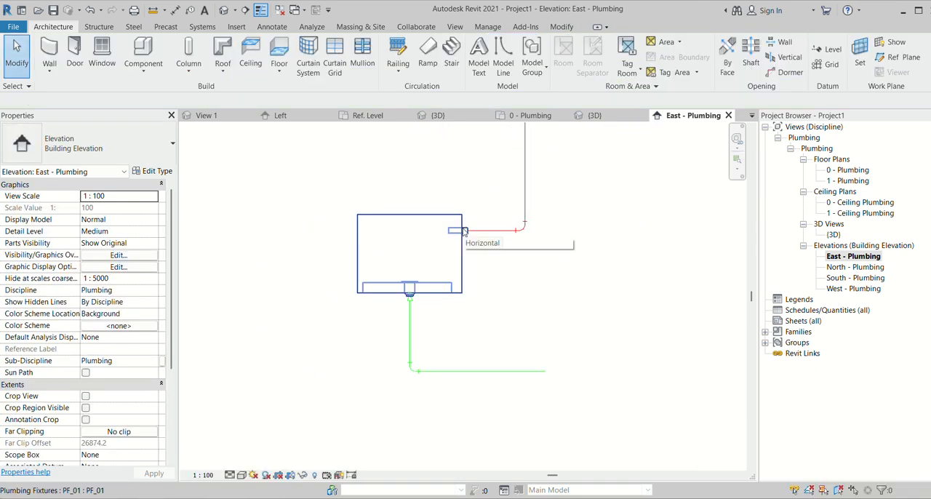
- Draw a 22 mm cold water pipe from the remaining side connector out to the drain pipe's end alignment, then about 500 mm upward
click(463, 230)
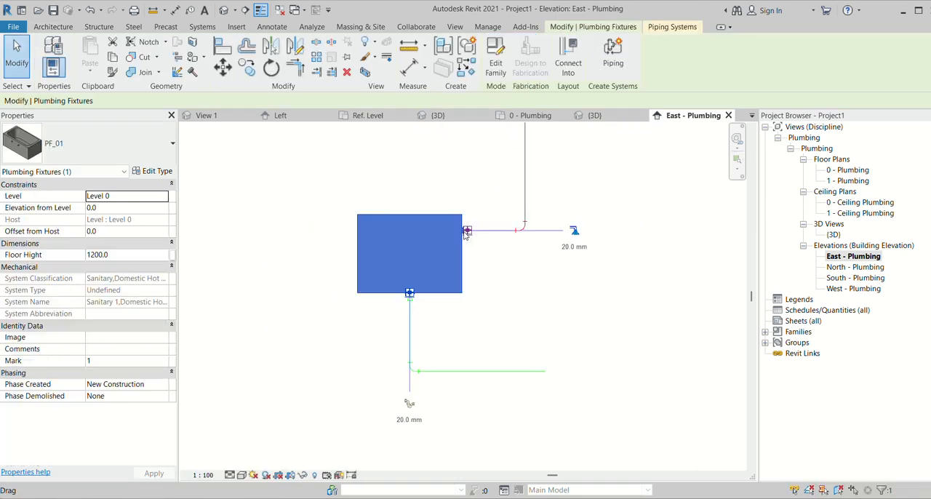
click(574, 230)
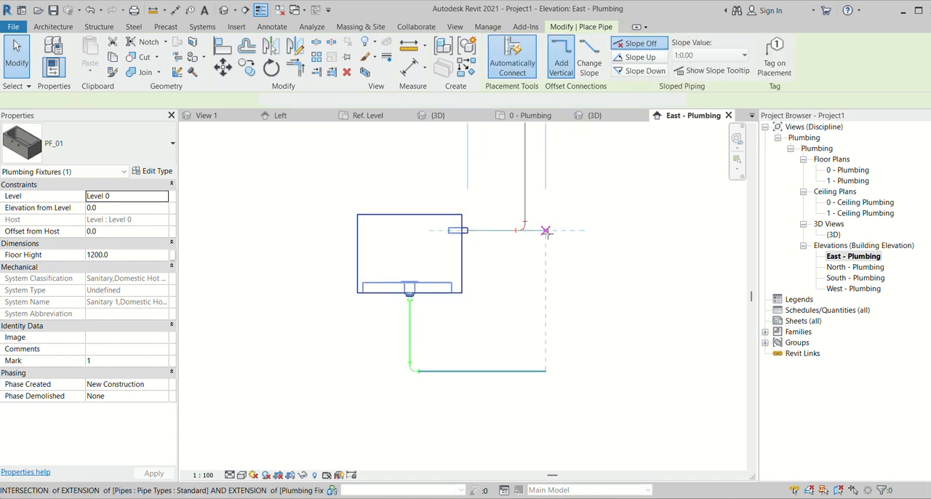
scroll(532, 262, down, 1)
scroll(531, 259, down, 3)
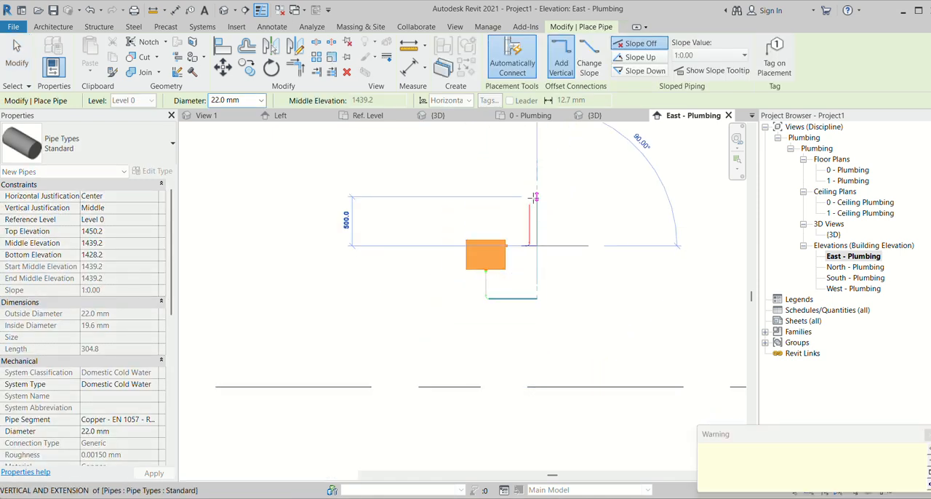
click(536, 198)
key(Escape)
key(Escape)
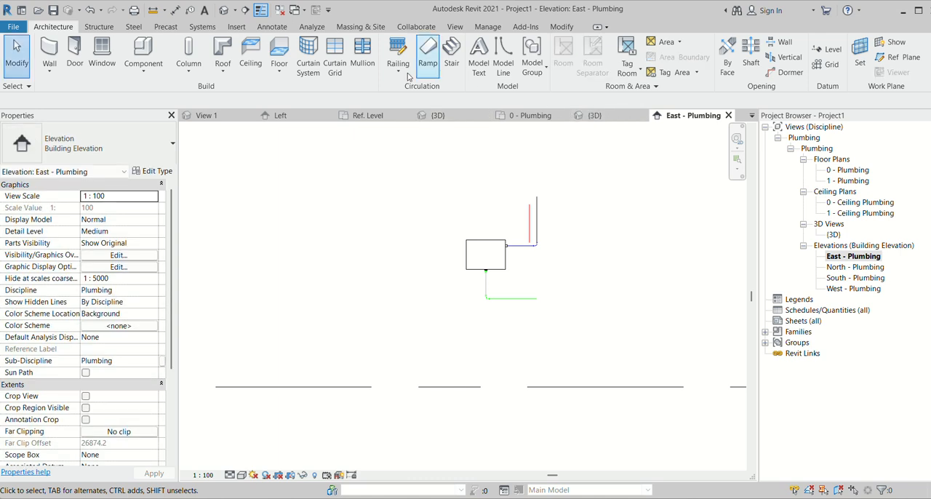
- Display Project1's 3D view with the Shaded visual style and Fine detail level, and inspect the fixture's pipe connections
click(595, 115)
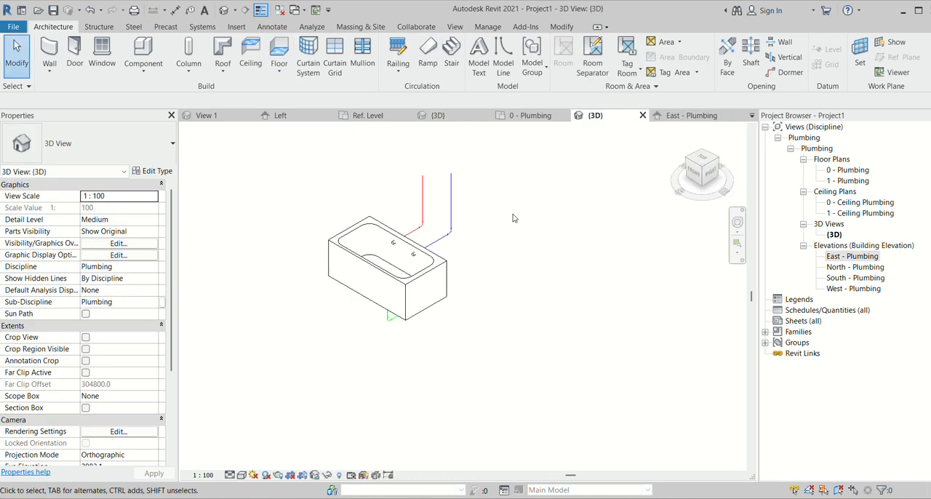
click(241, 475)
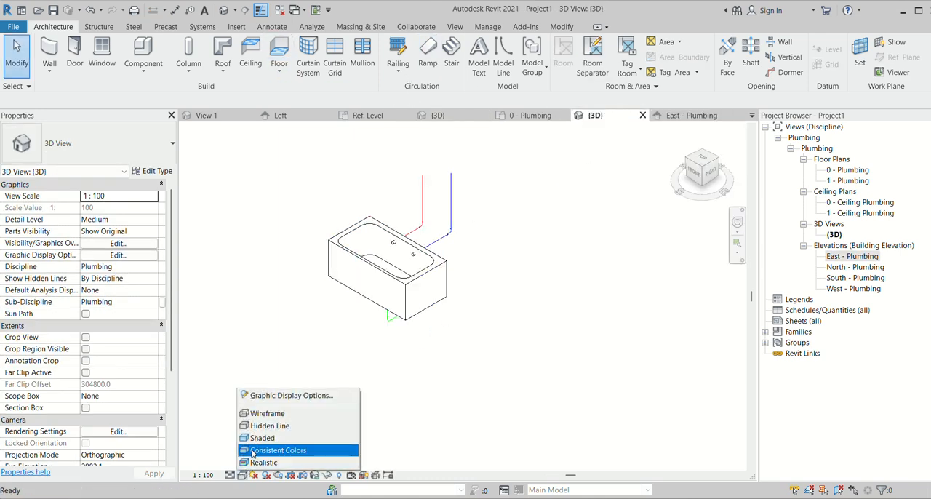
click(262, 438)
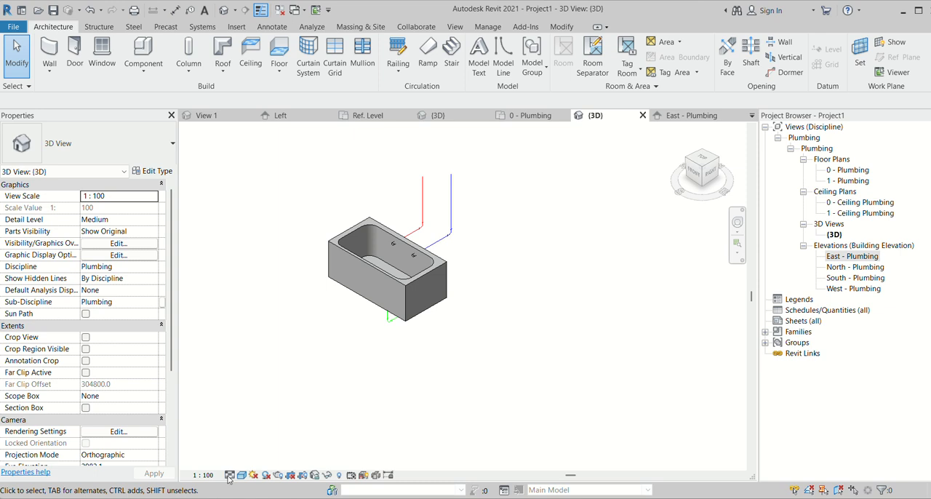
click(229, 475)
click(247, 459)
scroll(433, 209, up, 2)
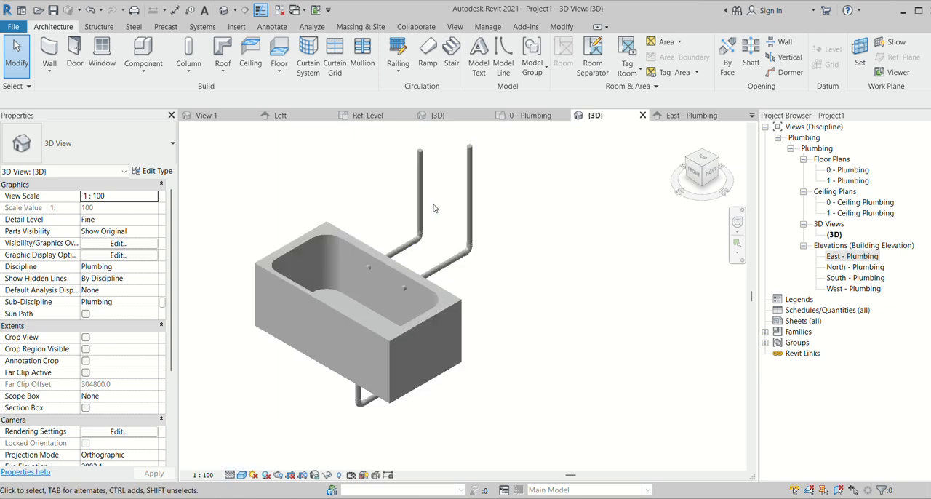
mouse_move(362, 359)
shift+middle_down()
mouse_move(414, 368)
mouse_move(368, 347)
shift+middle_up()
scroll(406, 263, down, 3)
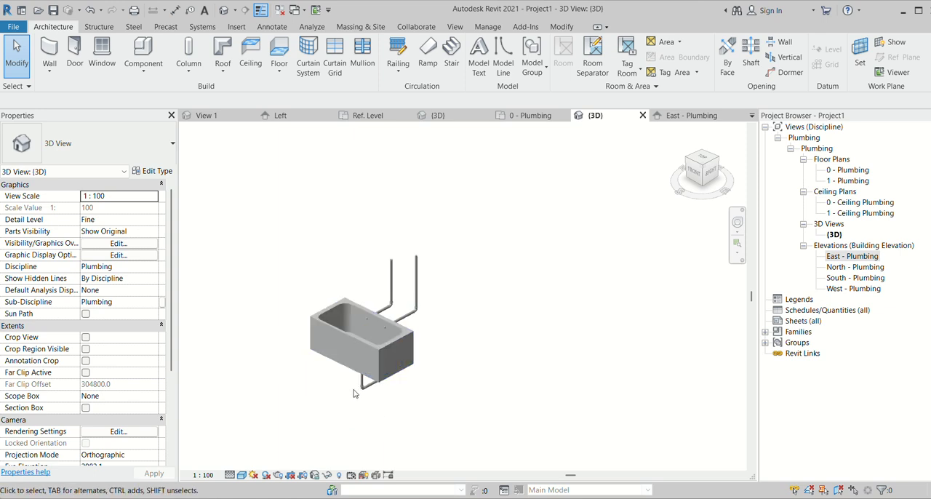
scroll(355, 371, up, 6)
scroll(351, 298, down, 5)
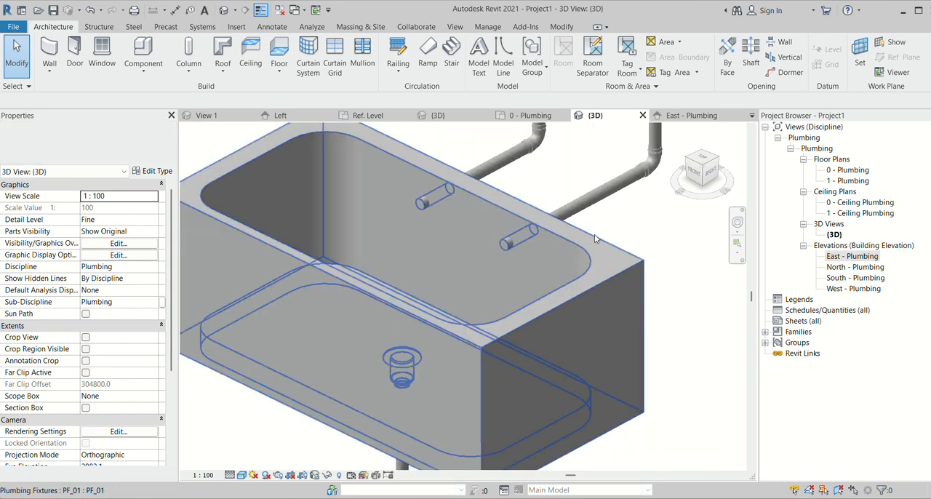